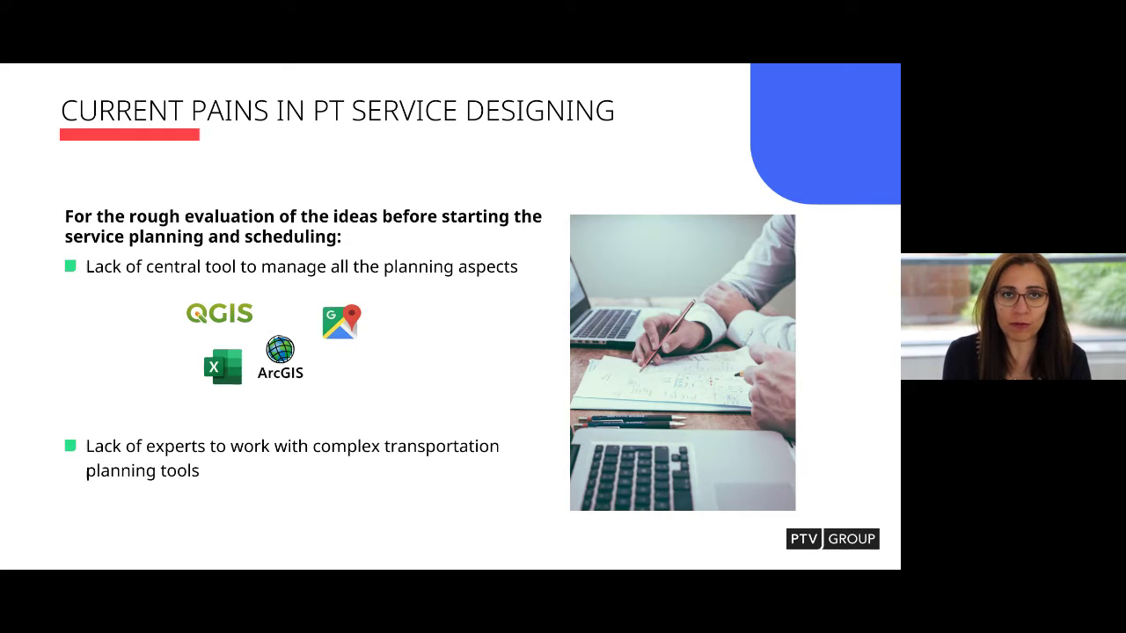
Advance the slideshow past the COVID-19 slide to the OUR SOLUTION slide introducing PTV Lines.
key("Right")
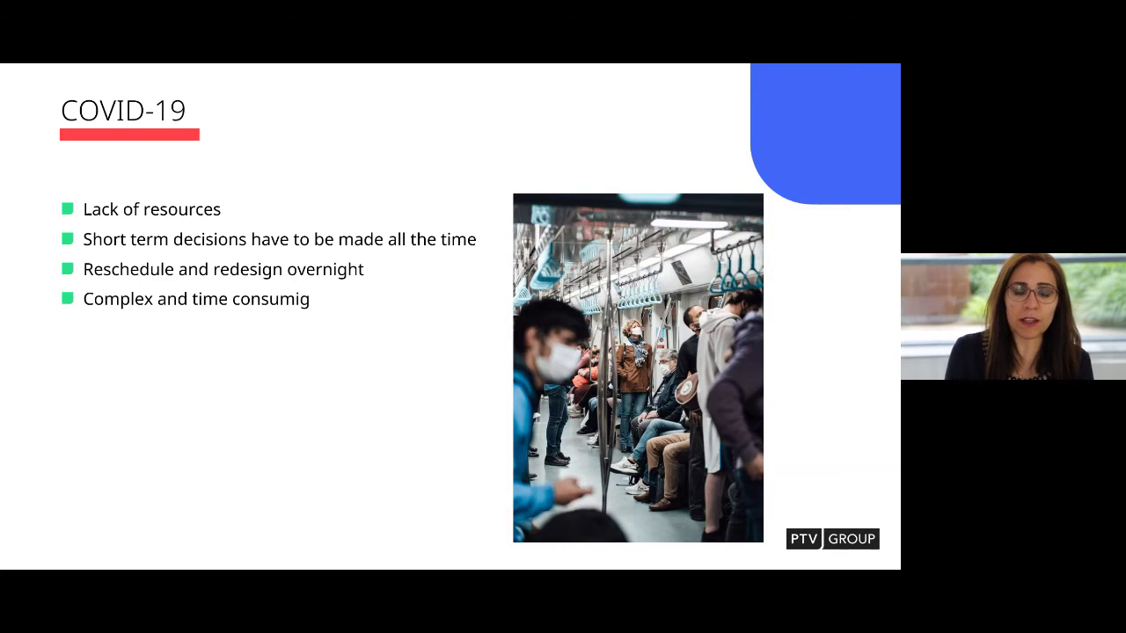
key("Right")
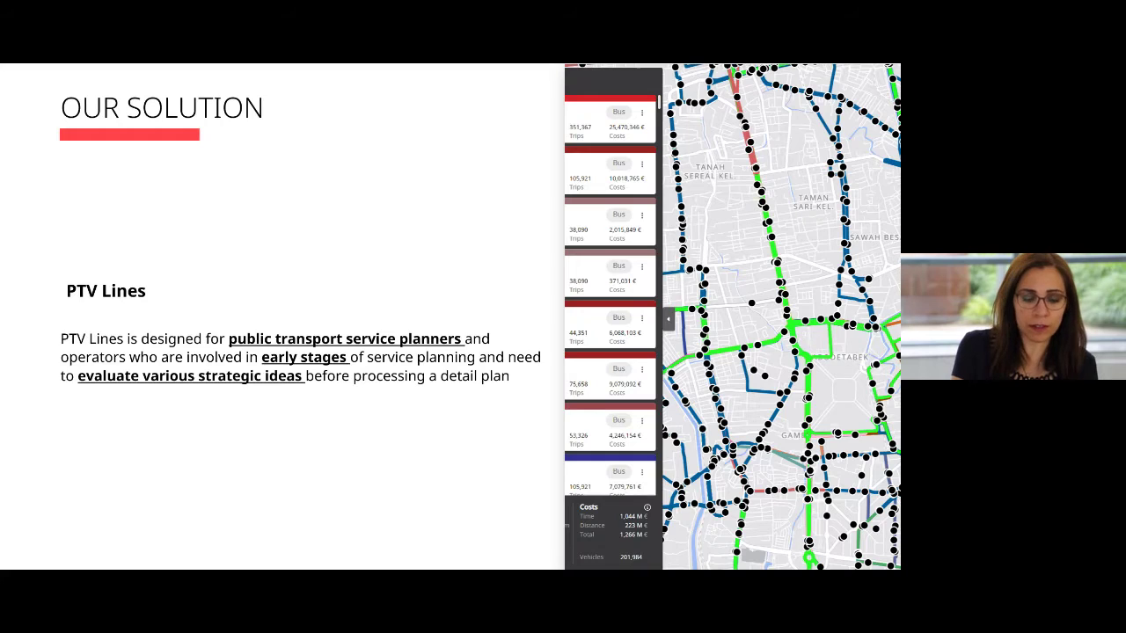
Advance to the WORKFLOW slide and reveal its final 'Share your idea' step.
key("Right")
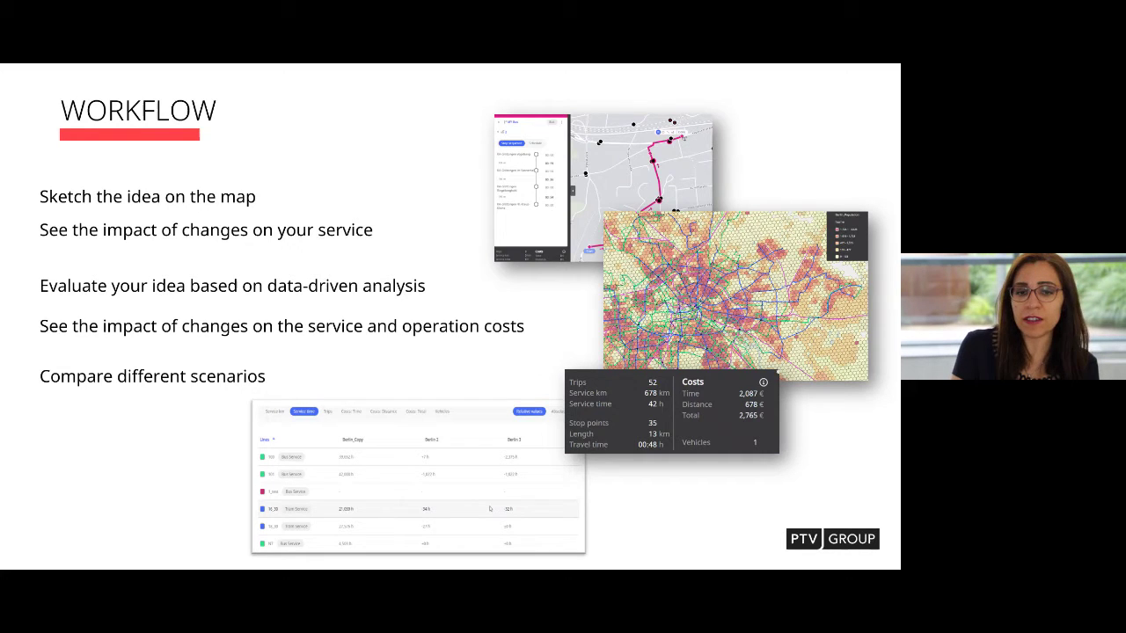
key("Right")
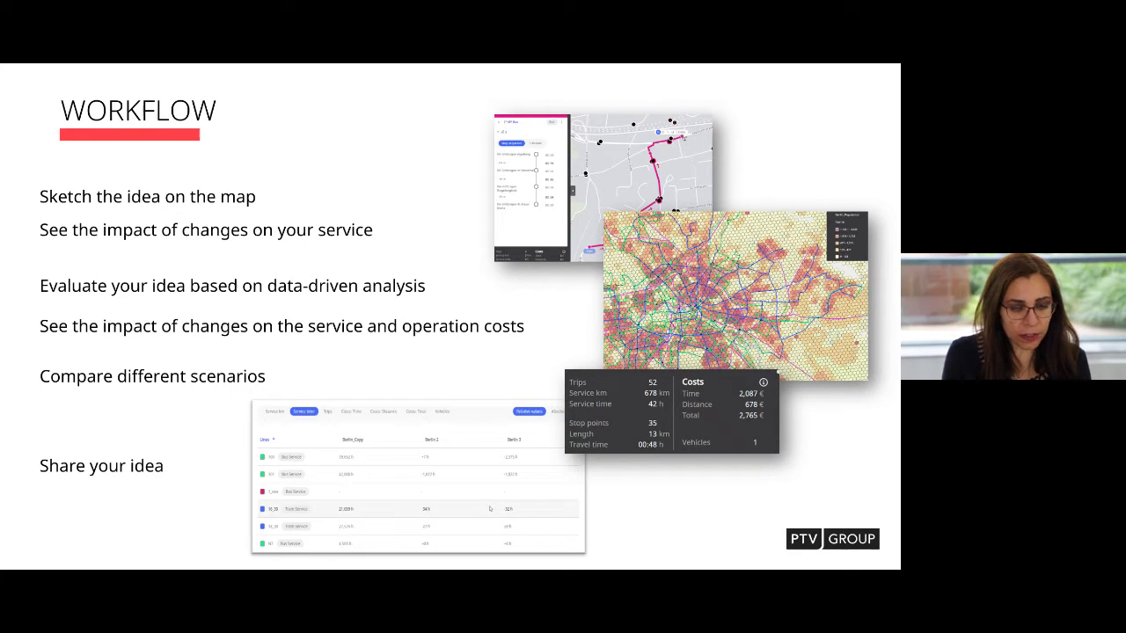
Switch from the slideshow to the Service Designer Chrome window showing the Karlsruhe My PTV Line project.
key("super+Tab")
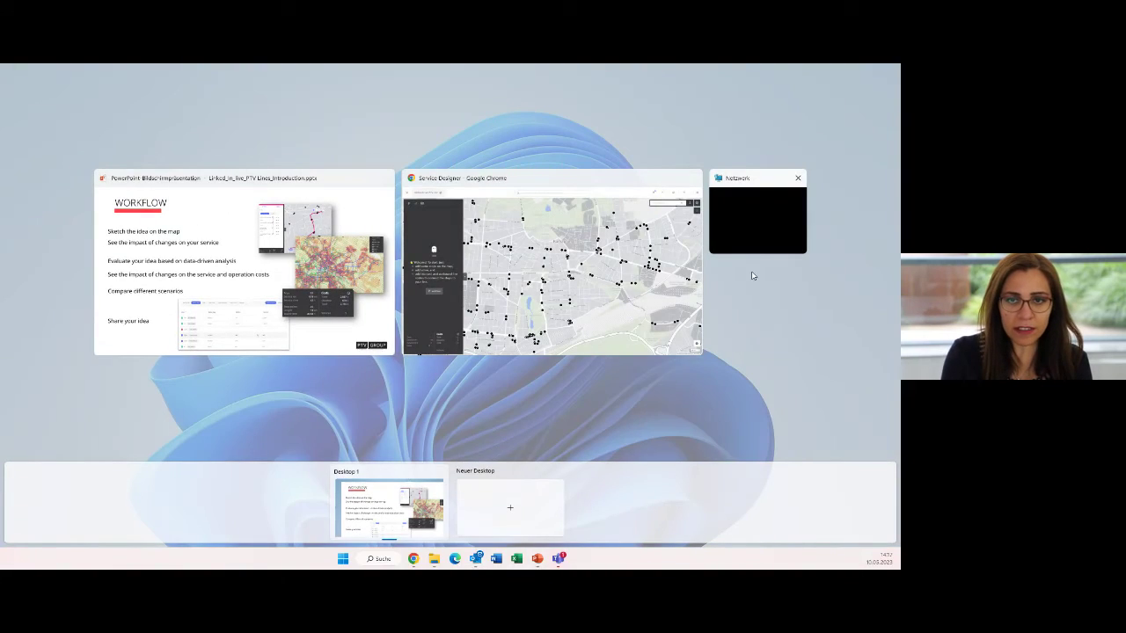
left_click(525, 248)
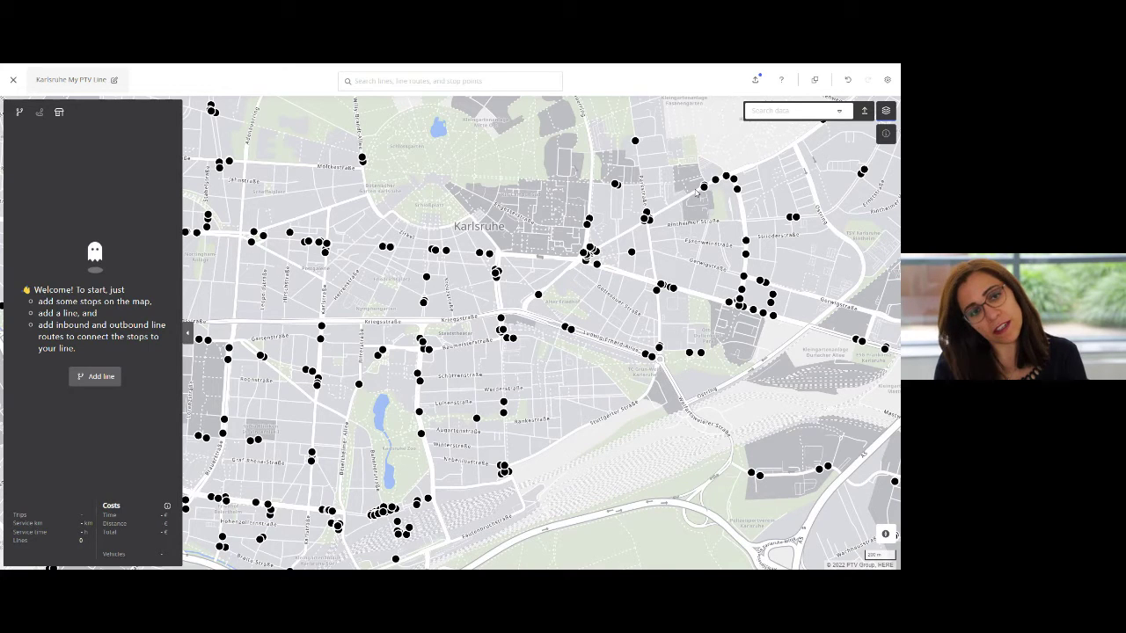
Create a blue Bus line named 'My PTV Bus'.
left_click(100, 376)
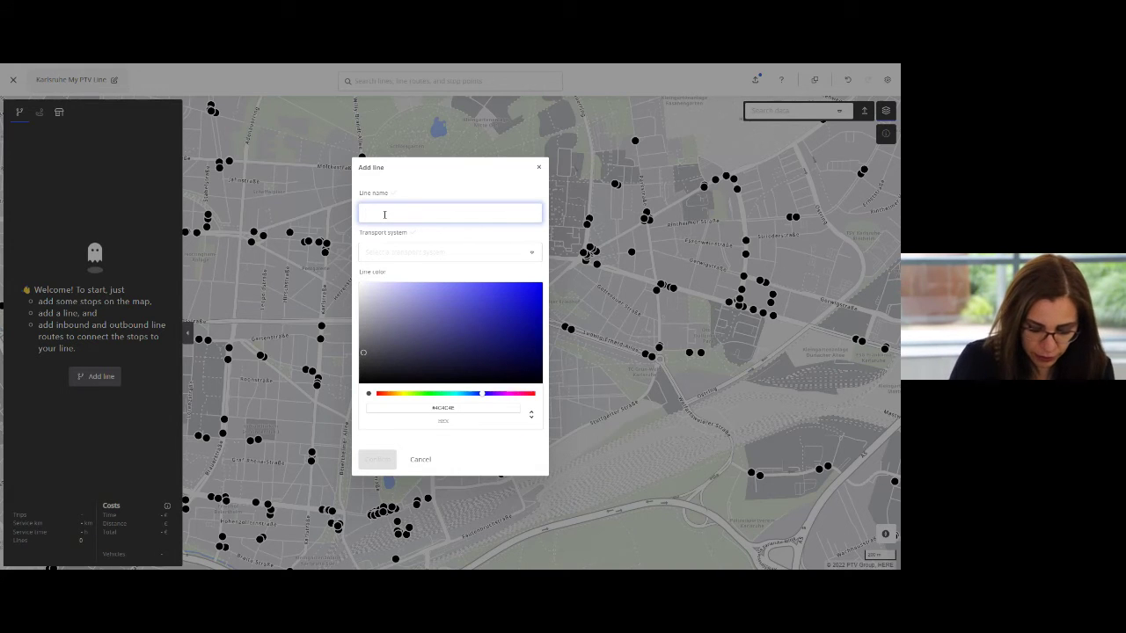
type("My")
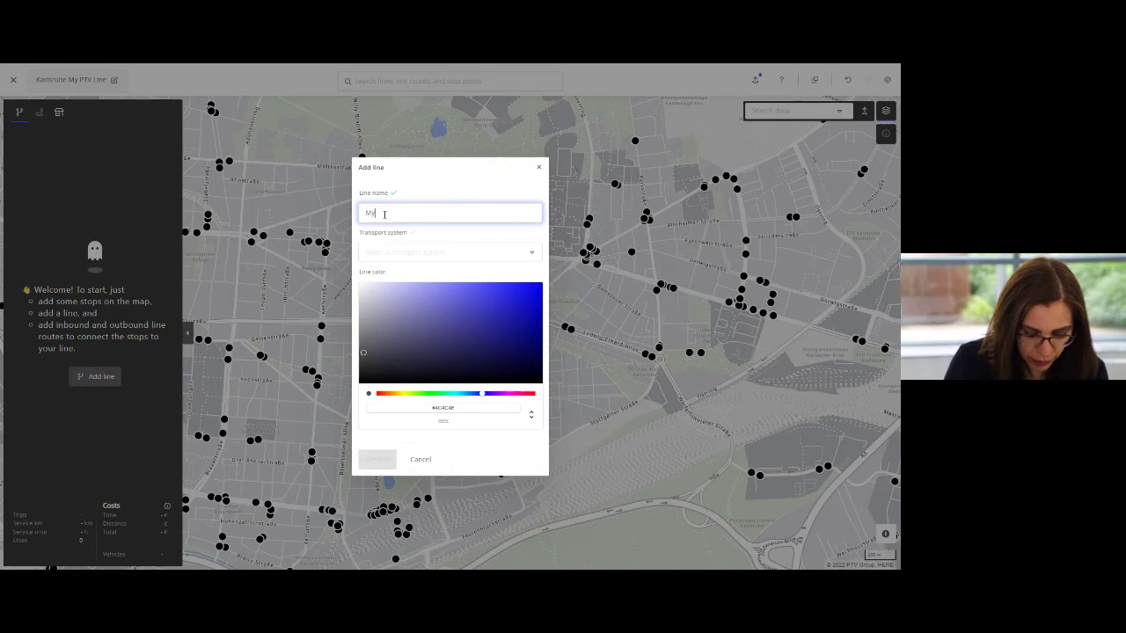
type(" PTV Bus")
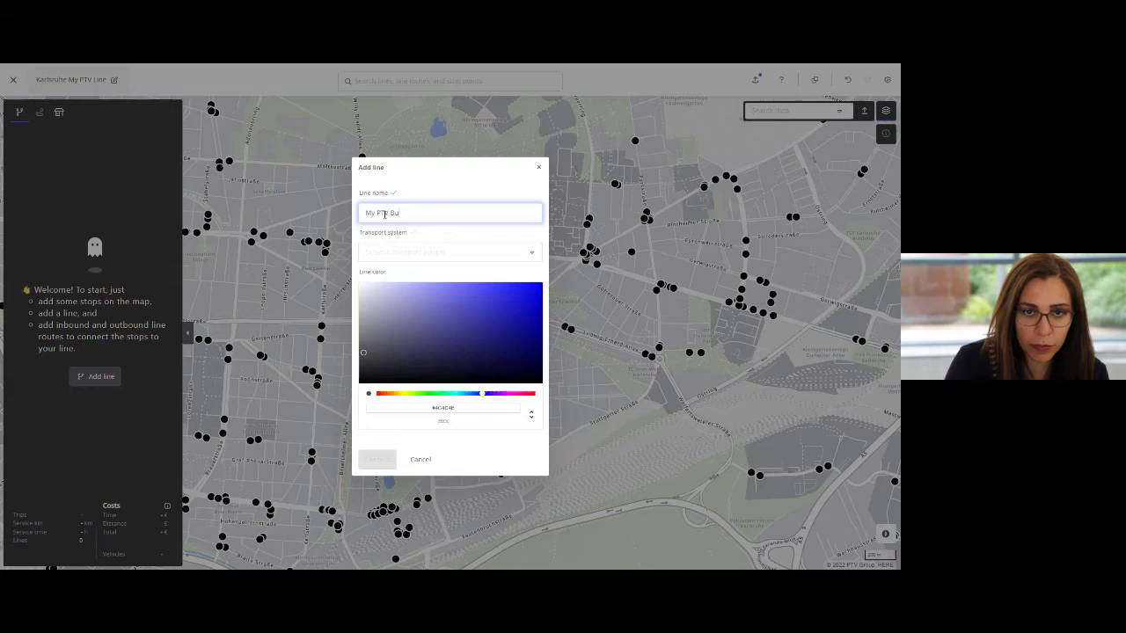
left_click(455, 254)
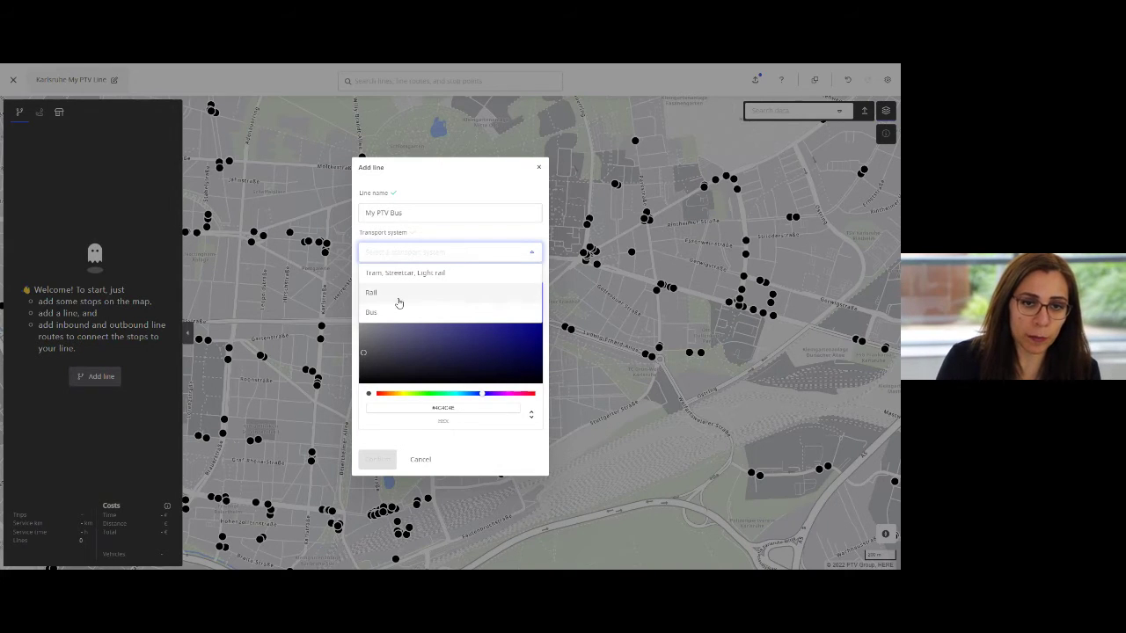
left_click(395, 310)
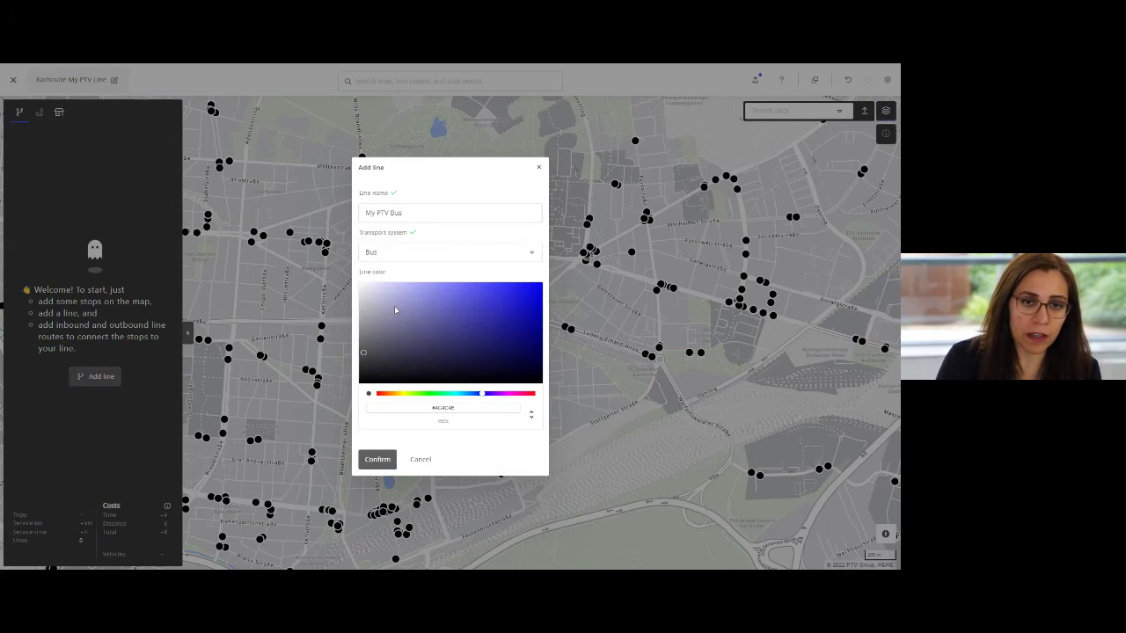
left_click(527, 288)
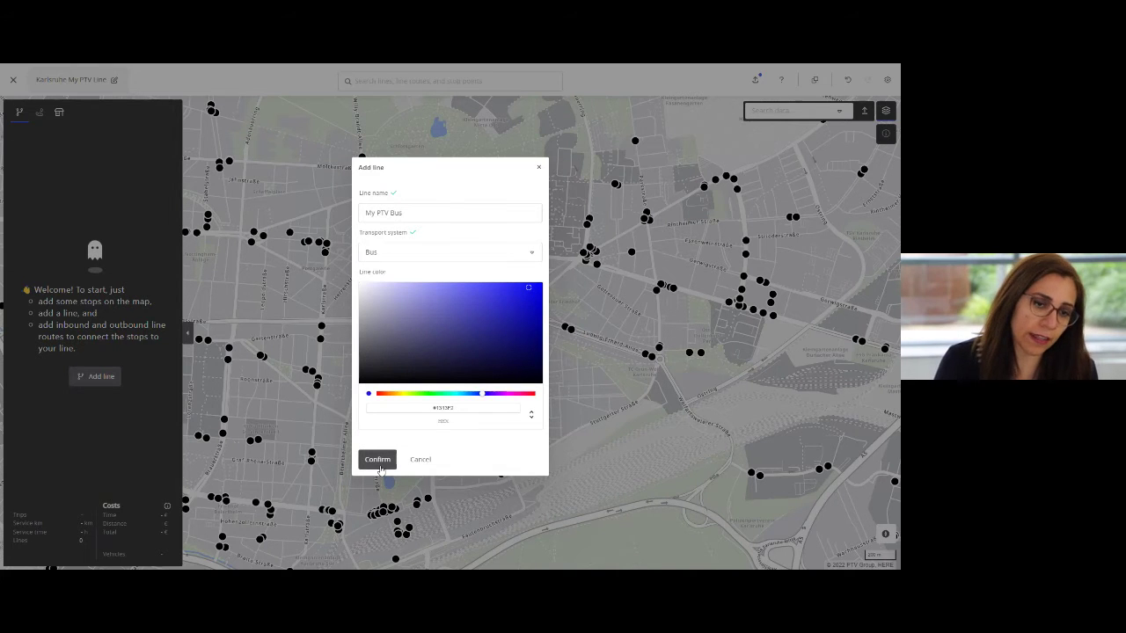
left_click(379, 460)
Add an inbound line route named 'Train Station- PTV' to My PTV Bus.
left_click(102, 354)
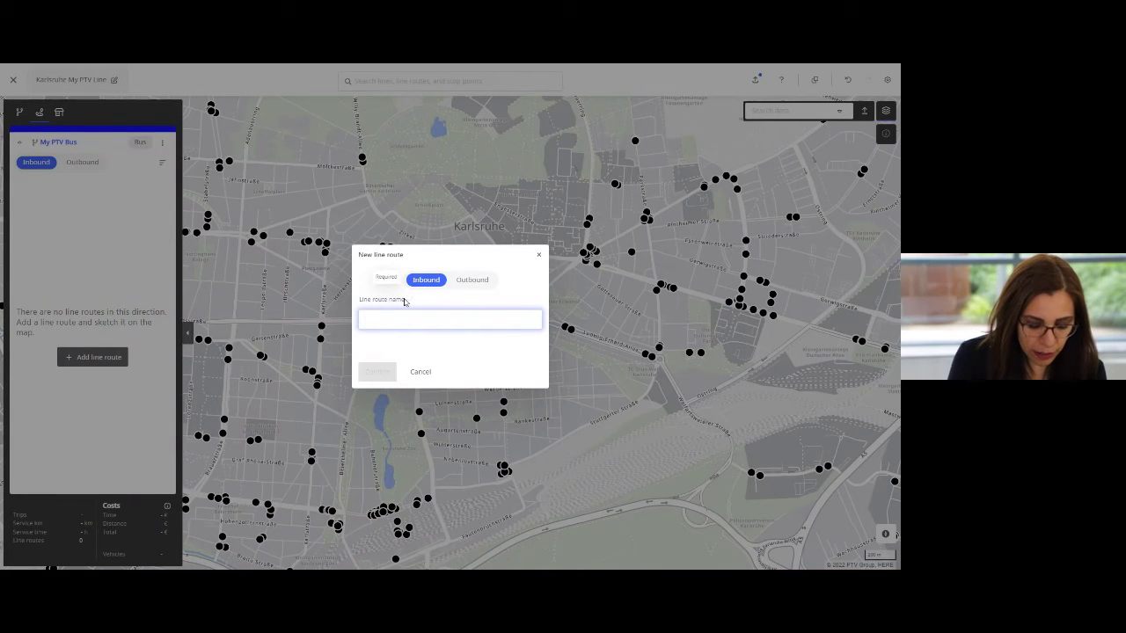
type("Tra")
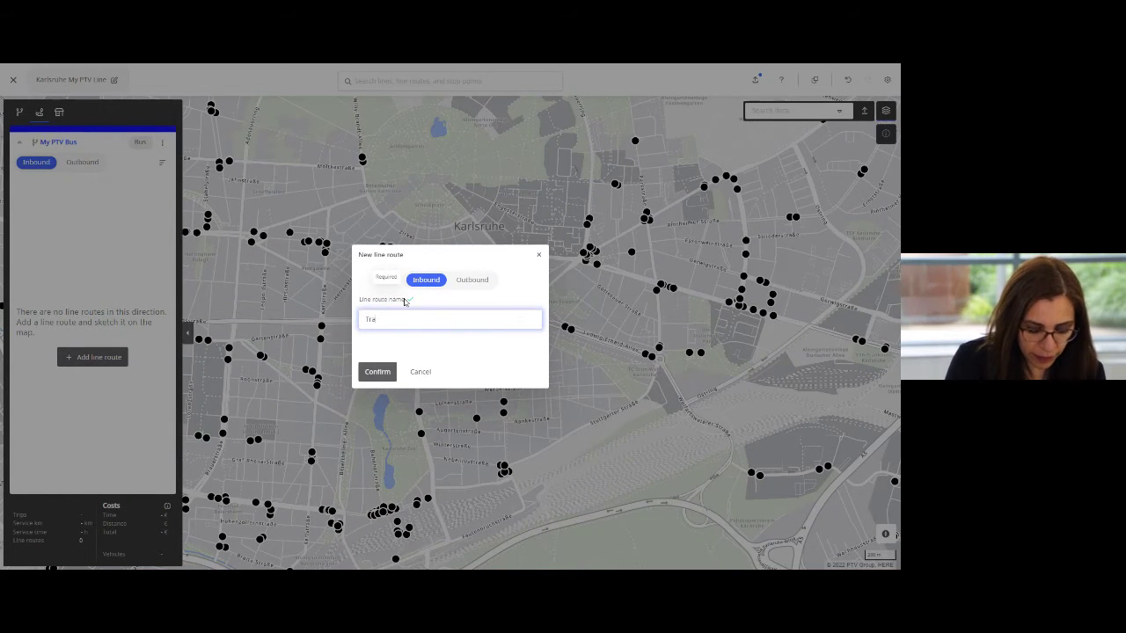
type("in Station")
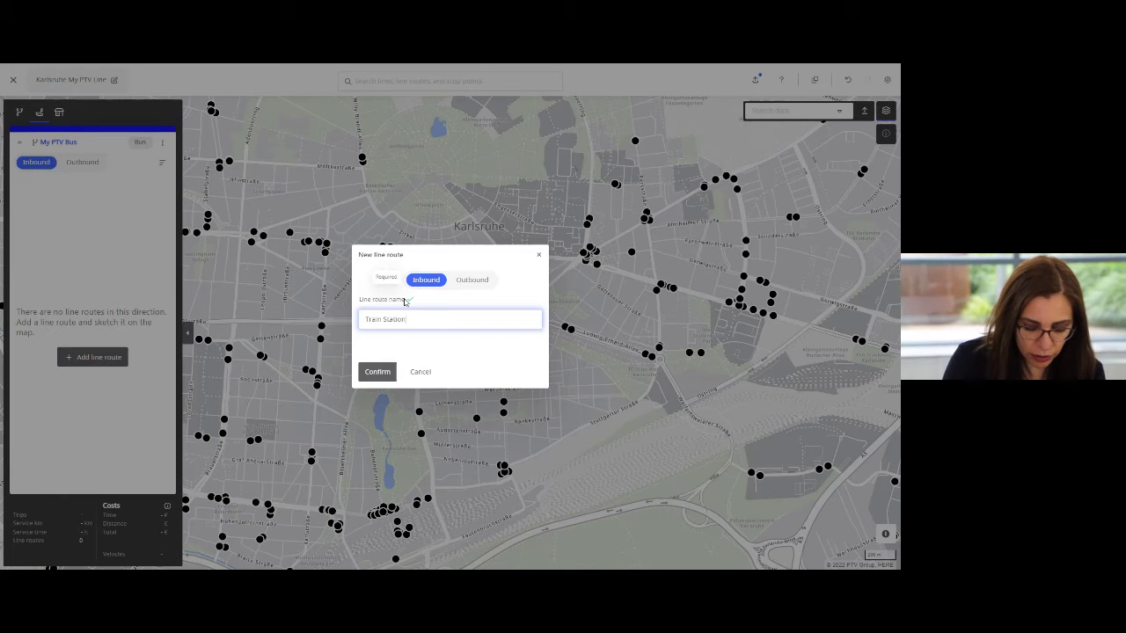
type("- PTV")
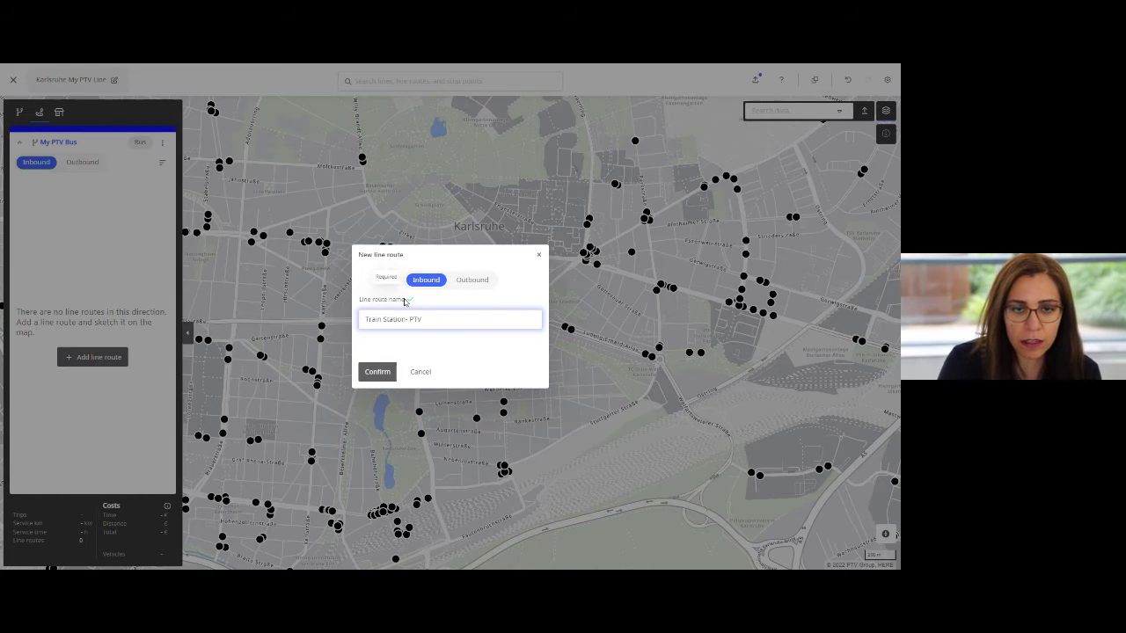
left_click(384, 374)
left_click(378, 372)
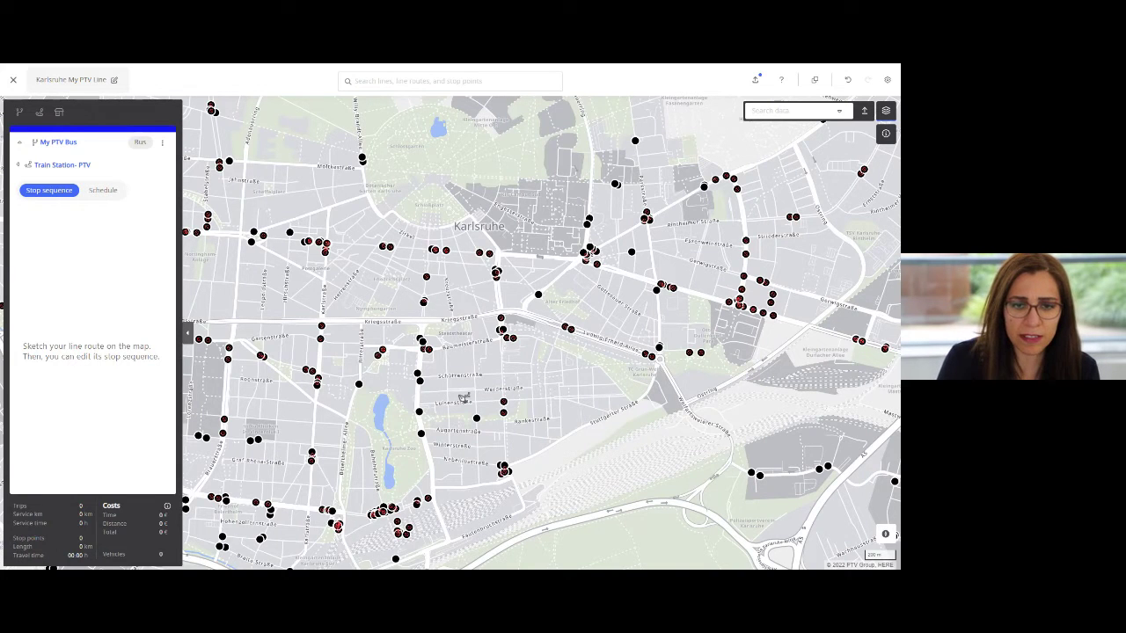
Place the route's start point at the train station.
left_click_drag(400, 428, 400, 337)
scroll(364, 472, "up", 4)
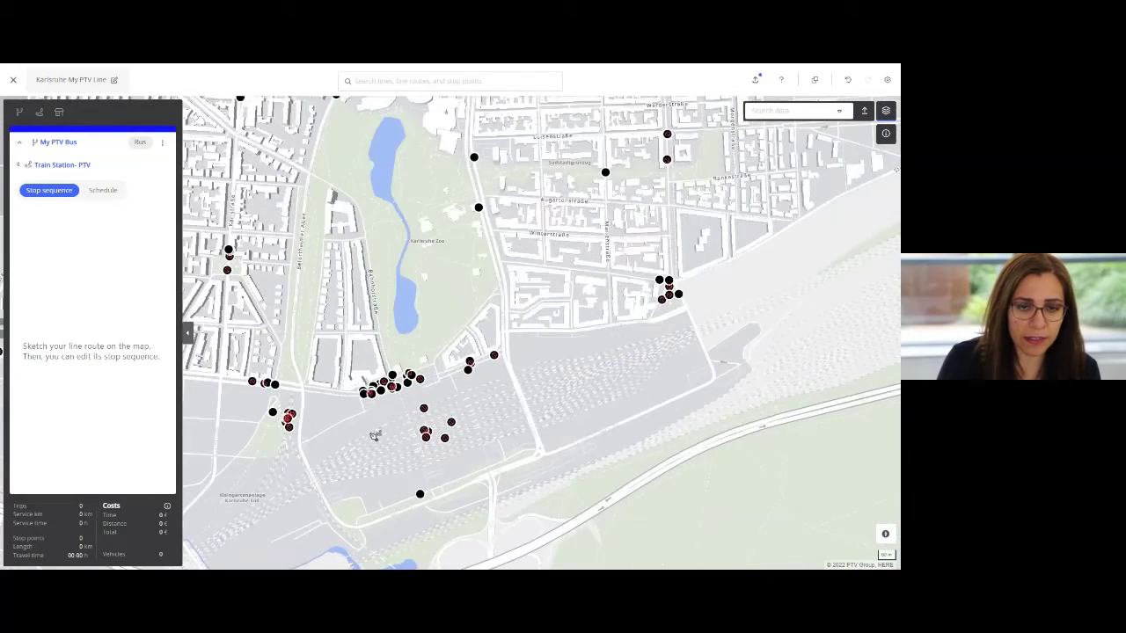
scroll(373, 435, "up", 5)
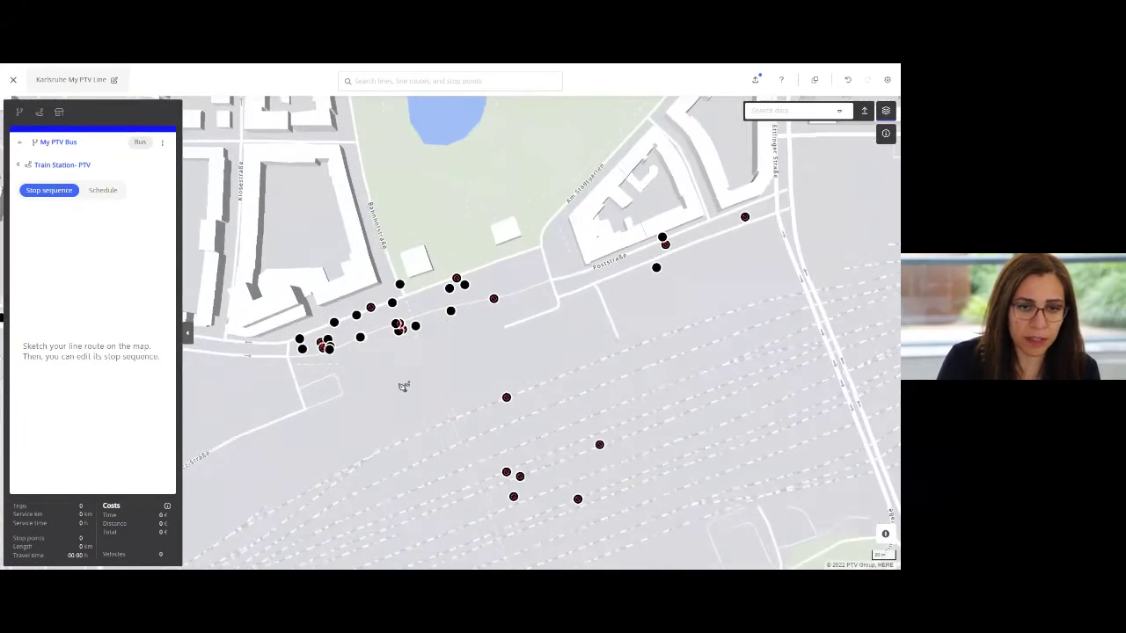
scroll(397, 380, "up", 3)
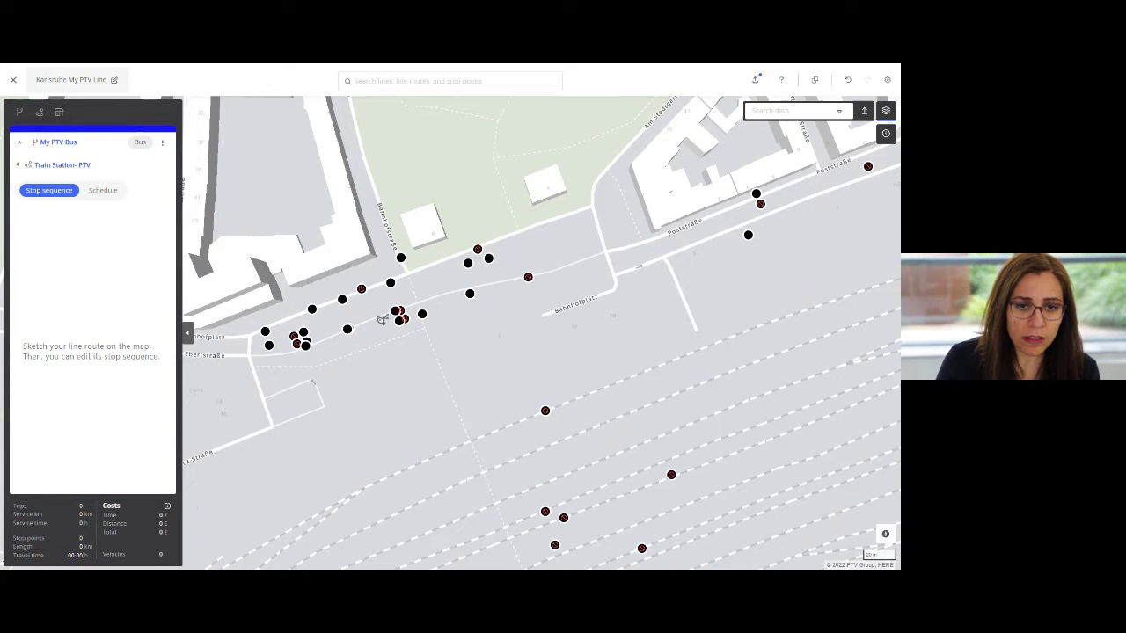
left_click(378, 316)
Sketch the route to its north-eastern end stop and finish editing it (9 stops, 3.6 km).
scroll(378, 434, "down", 5)
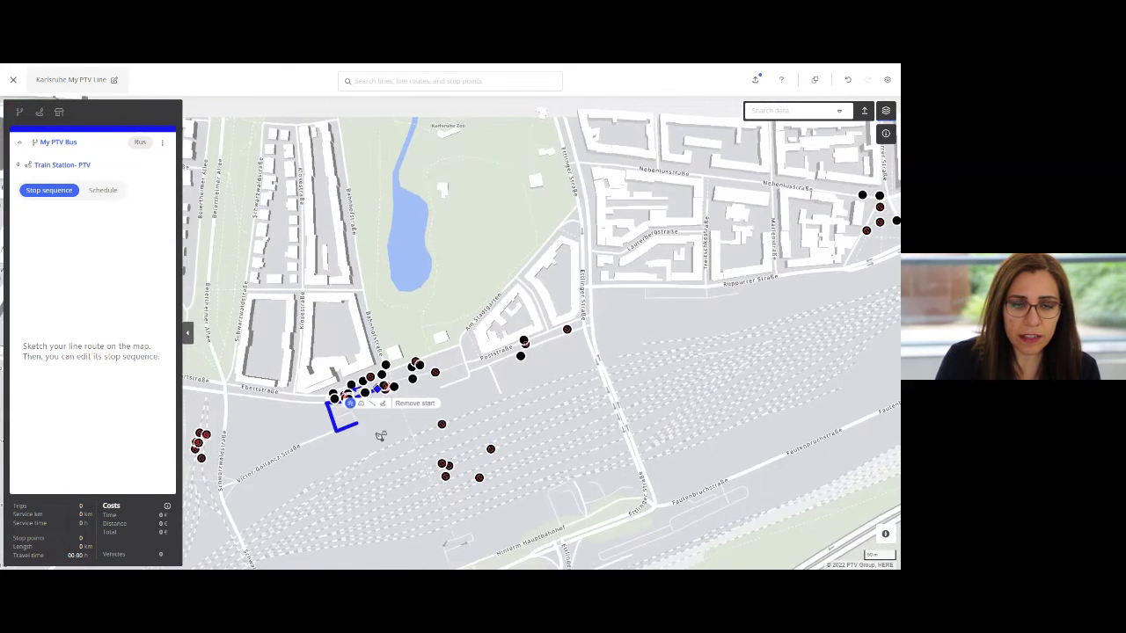
scroll(380, 432, "up", 2)
scroll(379, 435, "down", 5)
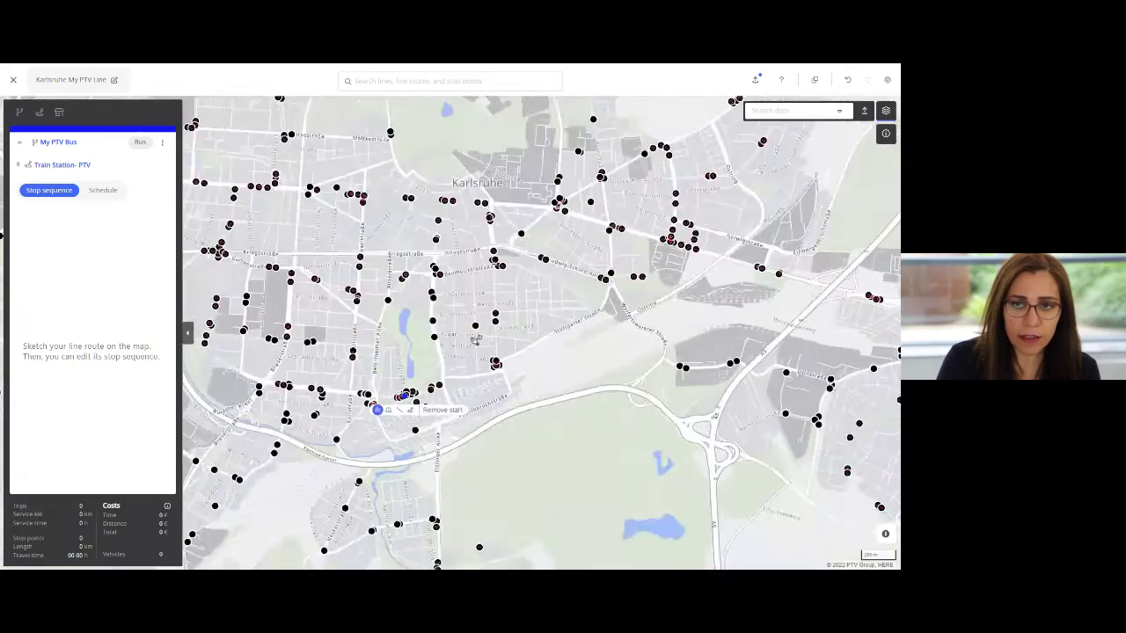
left_click_drag(605, 212, 524, 282)
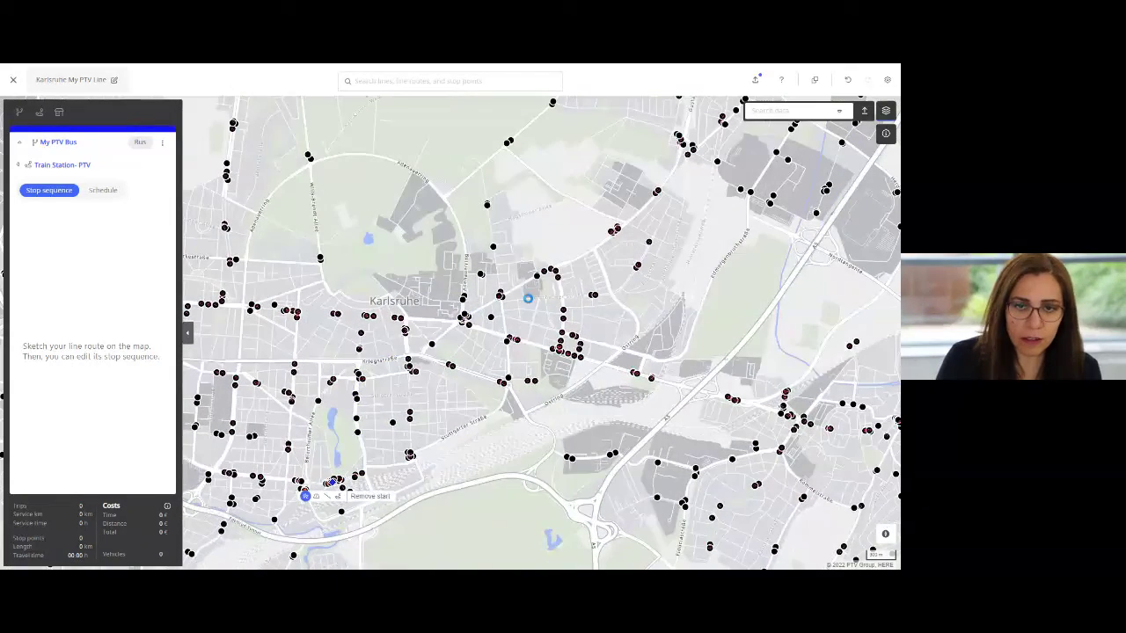
scroll(524, 282, "up", 2)
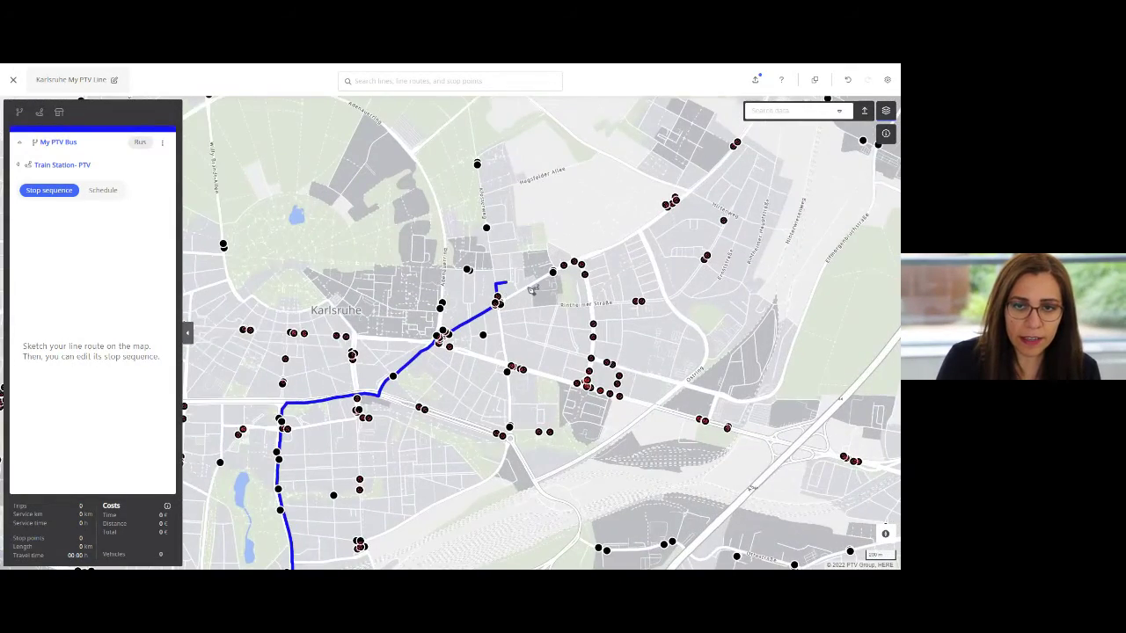
scroll(572, 269, "up", 1)
scroll(571, 270, "up", 1)
scroll(576, 264, "up", 1)
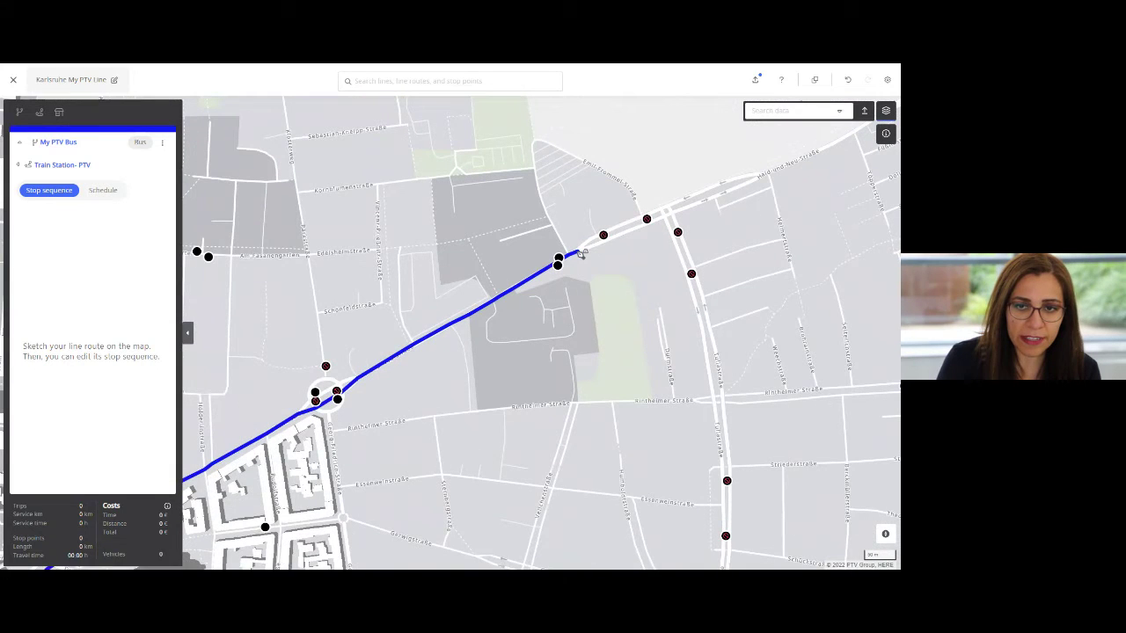
double_click(580, 253)
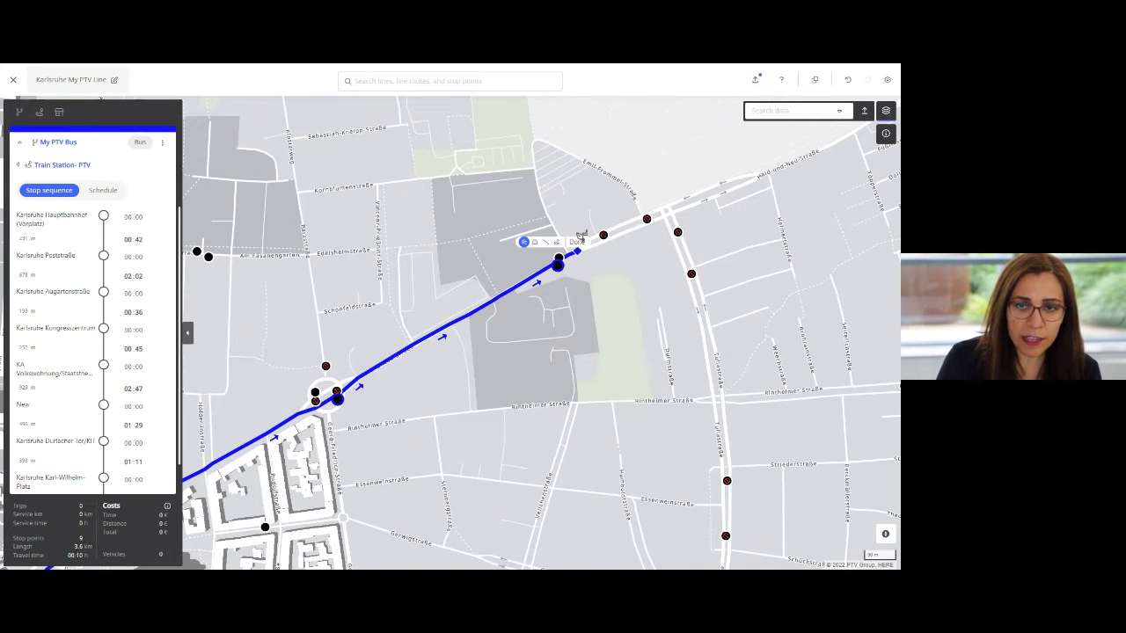
left_click(577, 243)
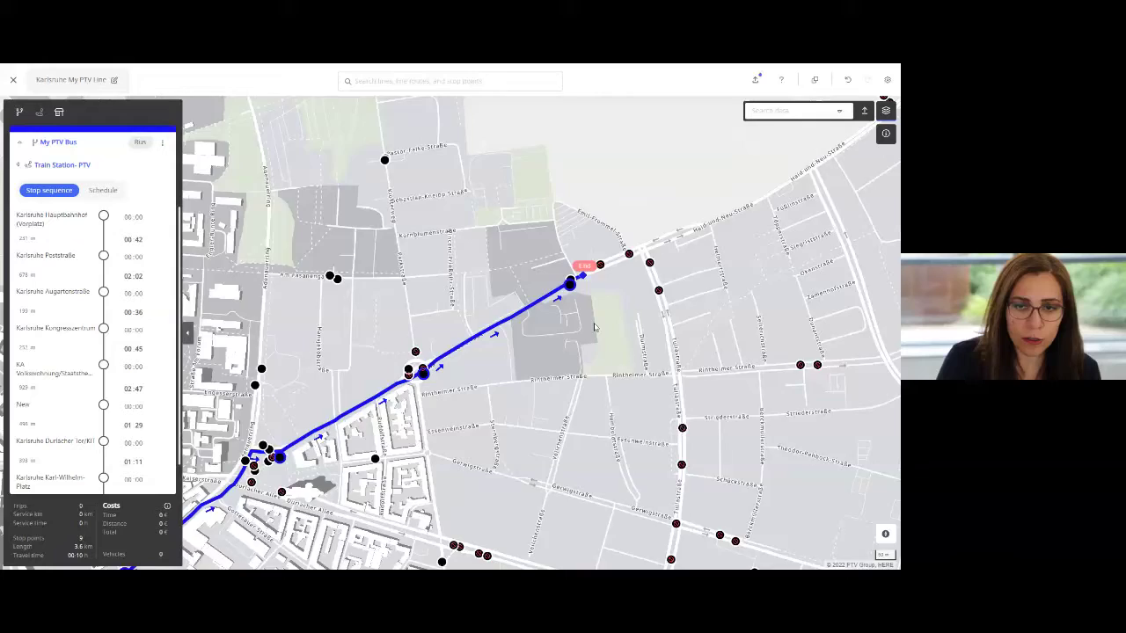
scroll(595, 327, "down", 3)
scroll(631, 231, "up", 3)
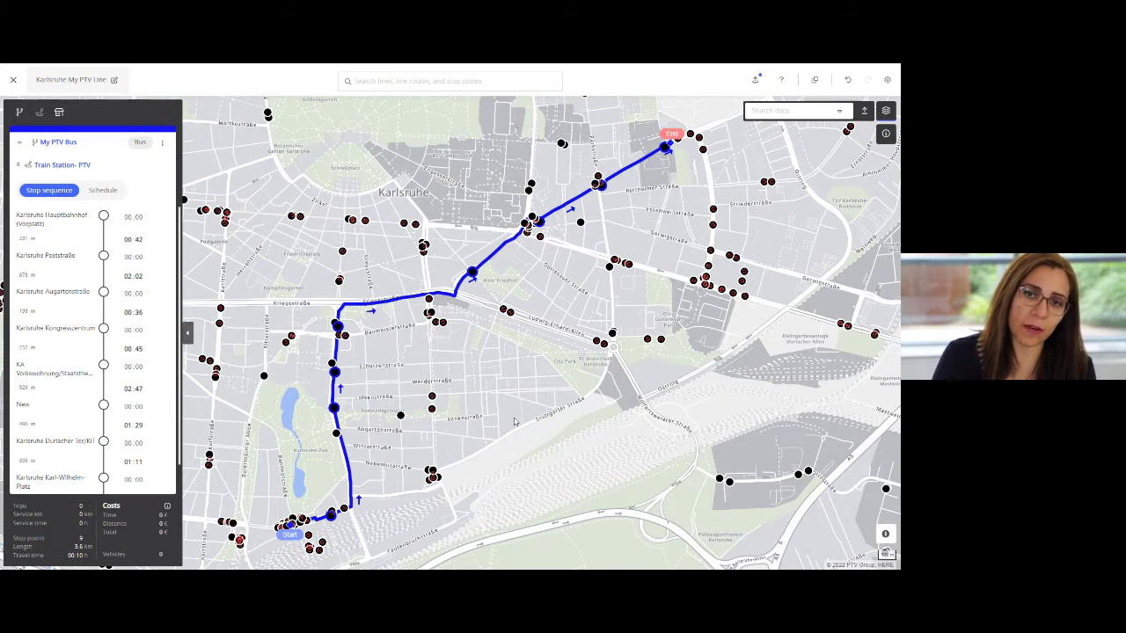
Zoom in on the route's start near Karlsruhe Hauptbahnhof (Vorplatz).
left_click_drag(384, 520, 390, 488)
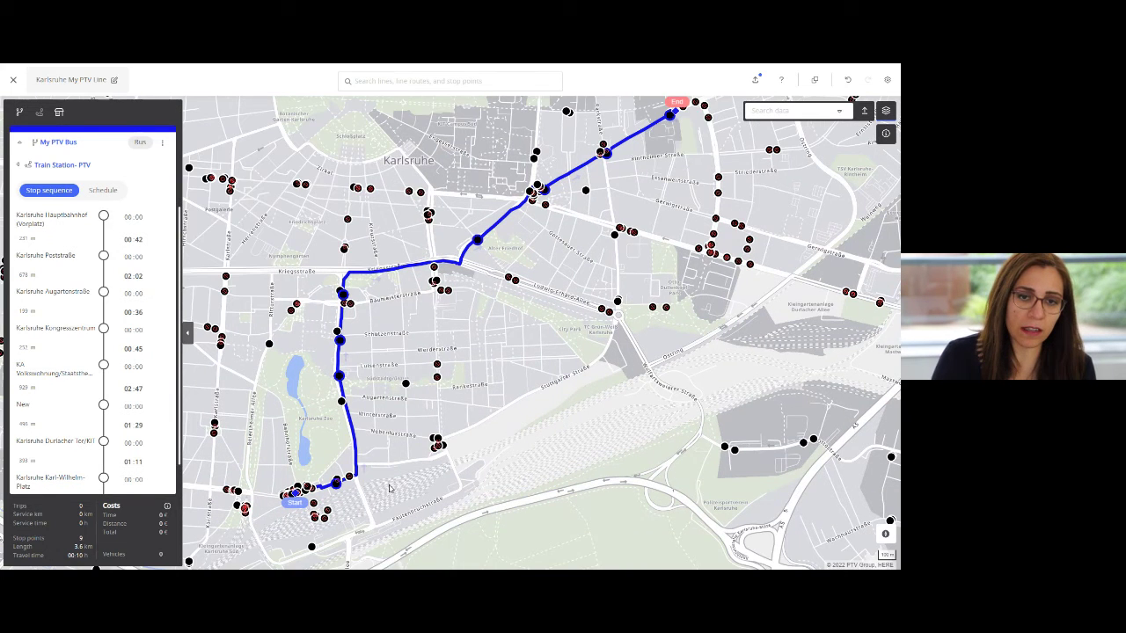
scroll(291, 513, "up", 3)
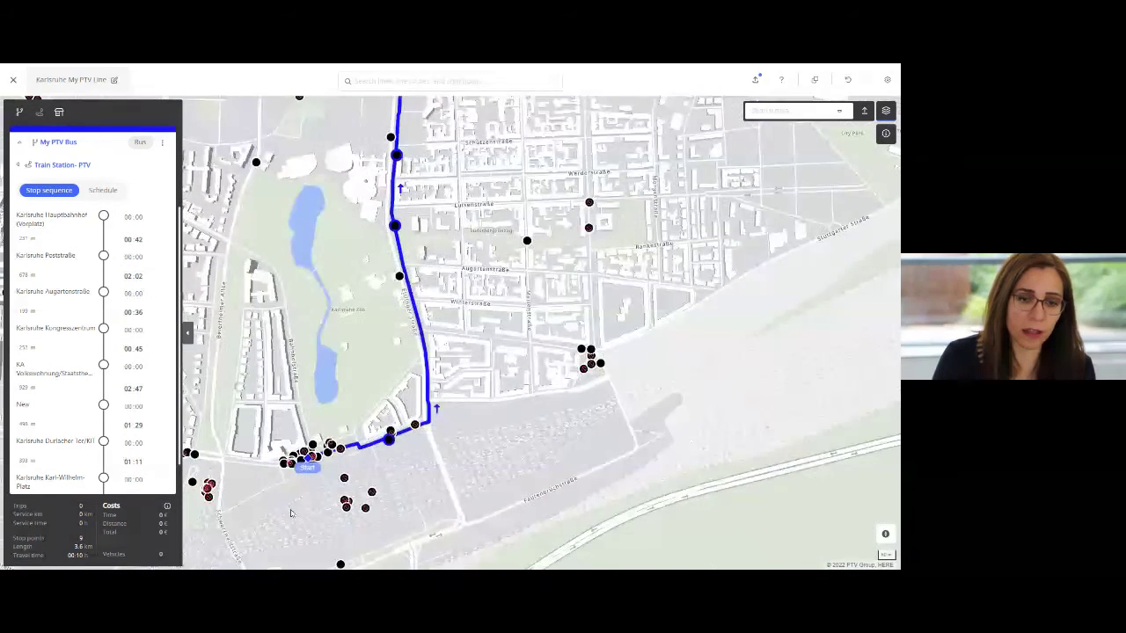
scroll(291, 513, "up", 2)
left_click_drag(333, 438, 279, 519)
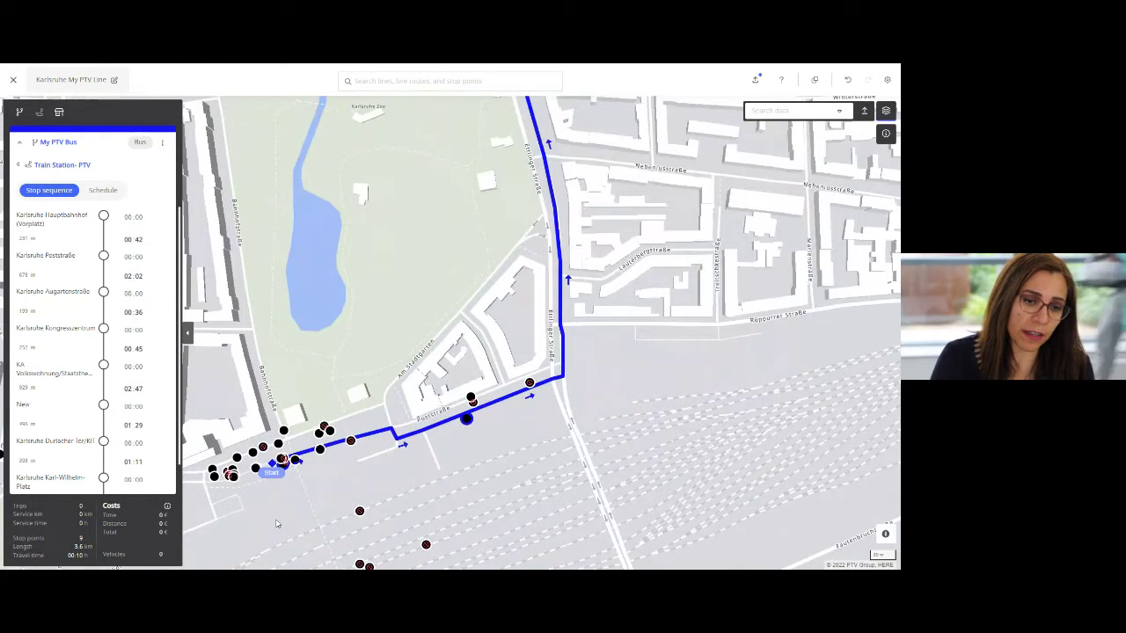
scroll(275, 523, "up", 3)
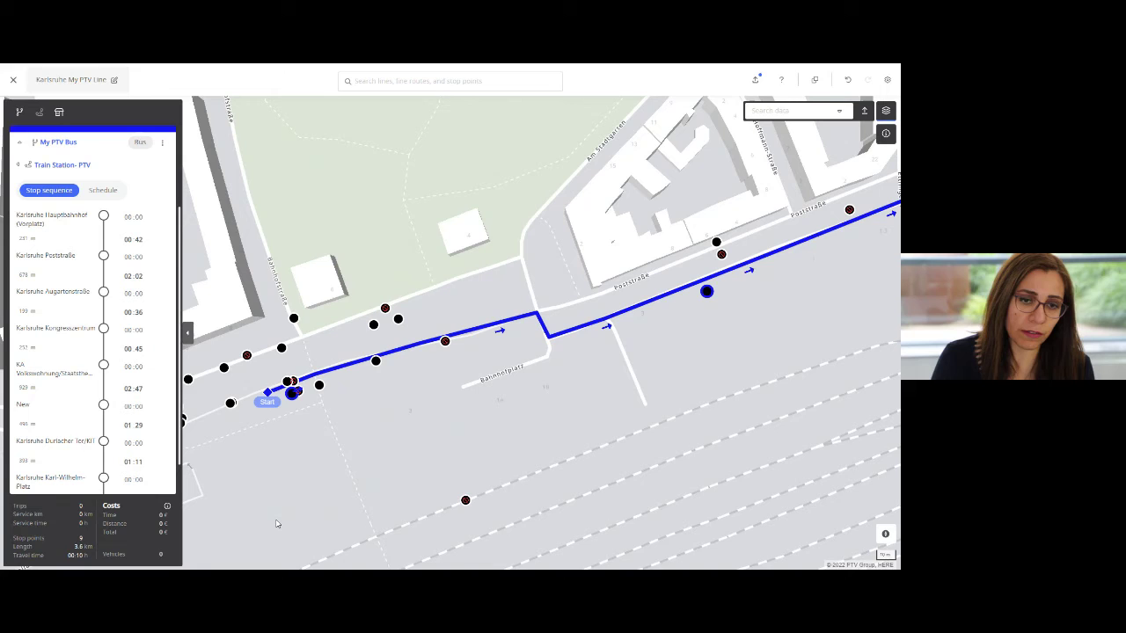
scroll(286, 479, "up", 1)
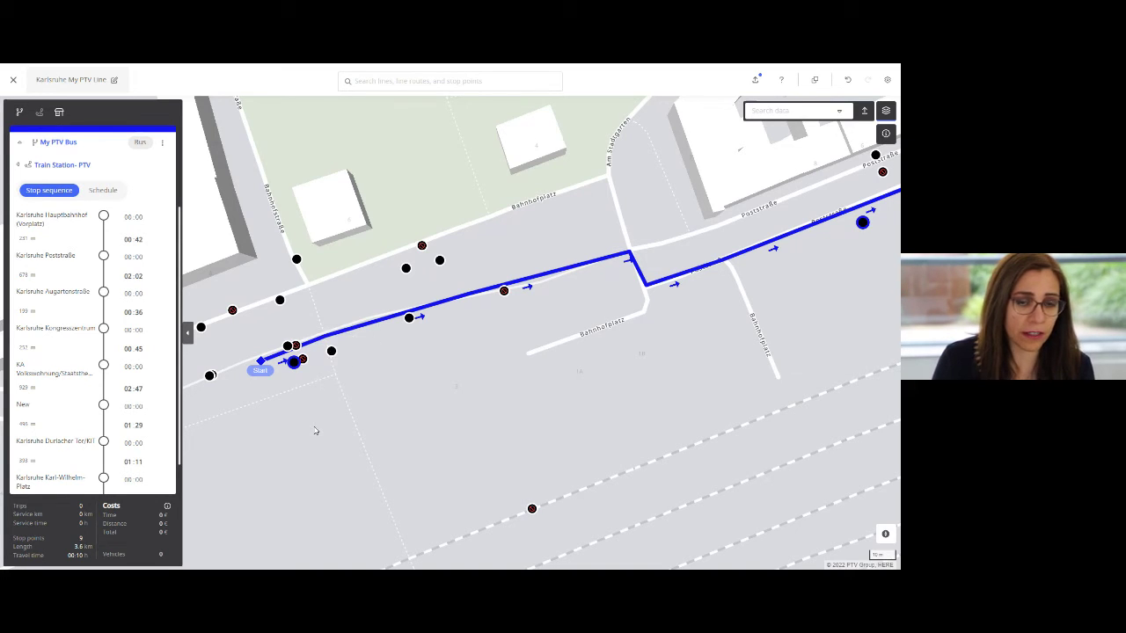
scroll(316, 427, "down", 1)
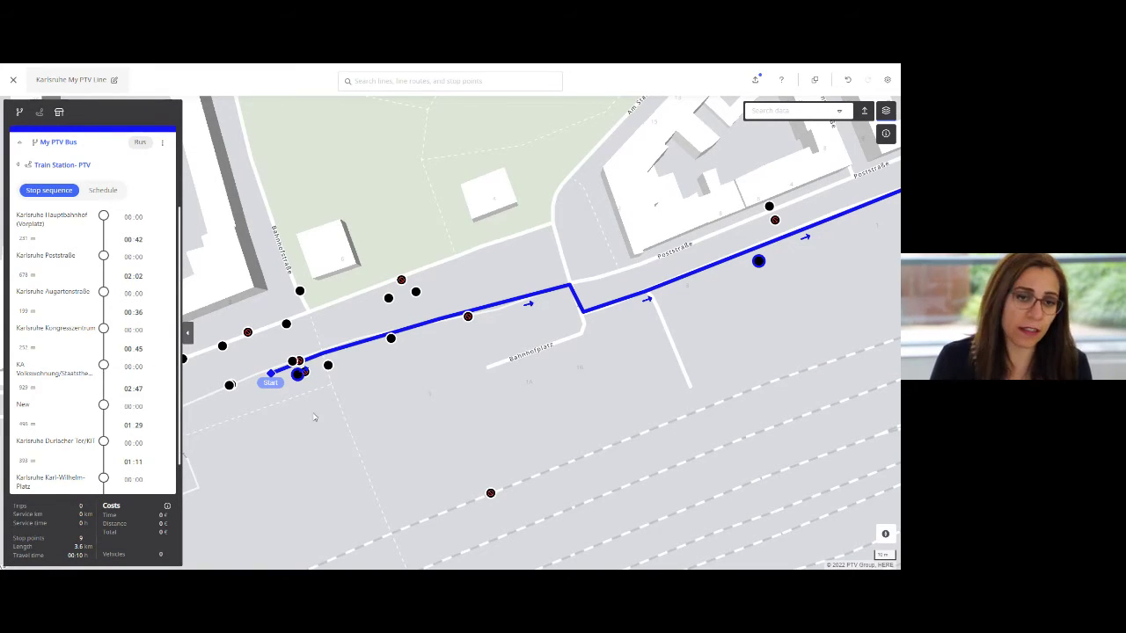
scroll(295, 444, "down", 5)
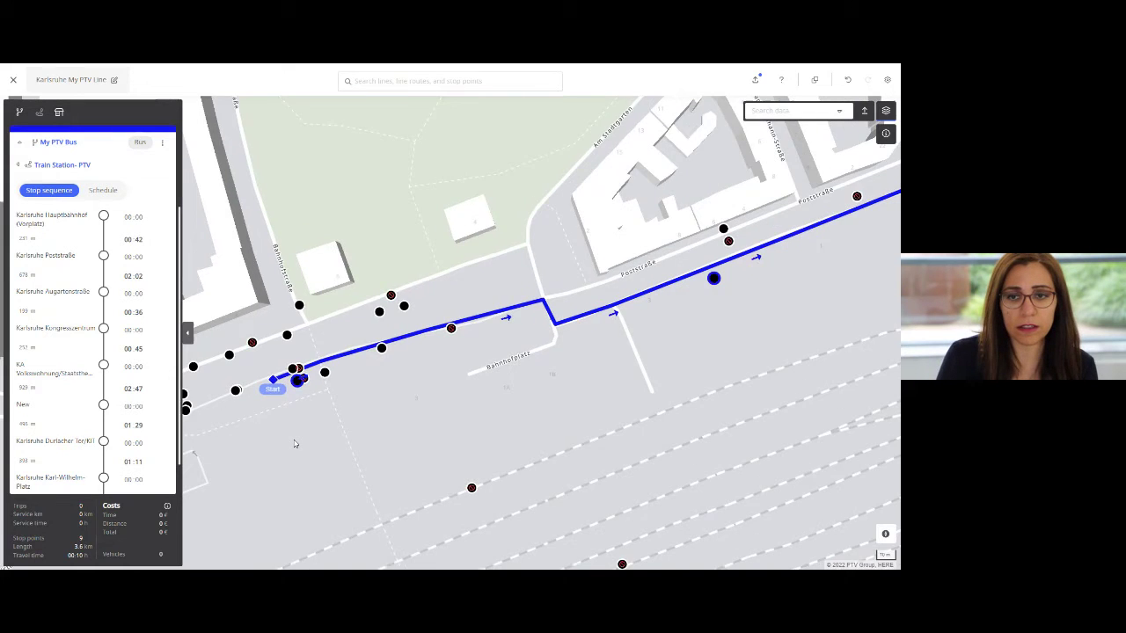
Follow the route north via Kriegsstraße to the Durlacher Tor/KIT stop on Durlacher Allee.
left_click_drag(596, 316, 334, 410)
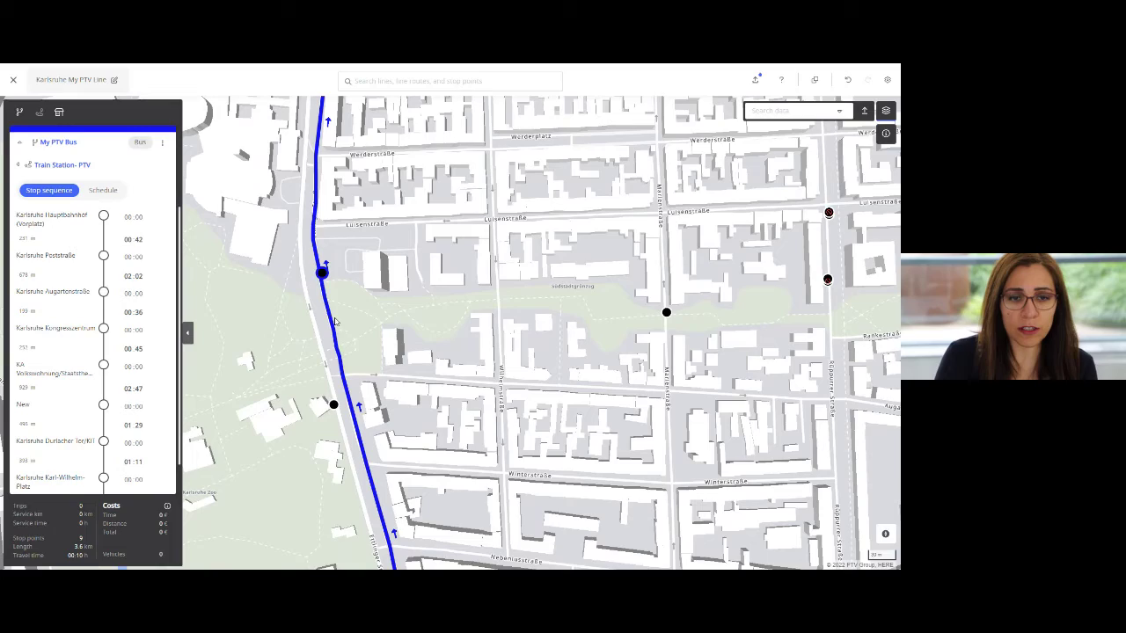
left_click_drag(414, 189, 384, 519)
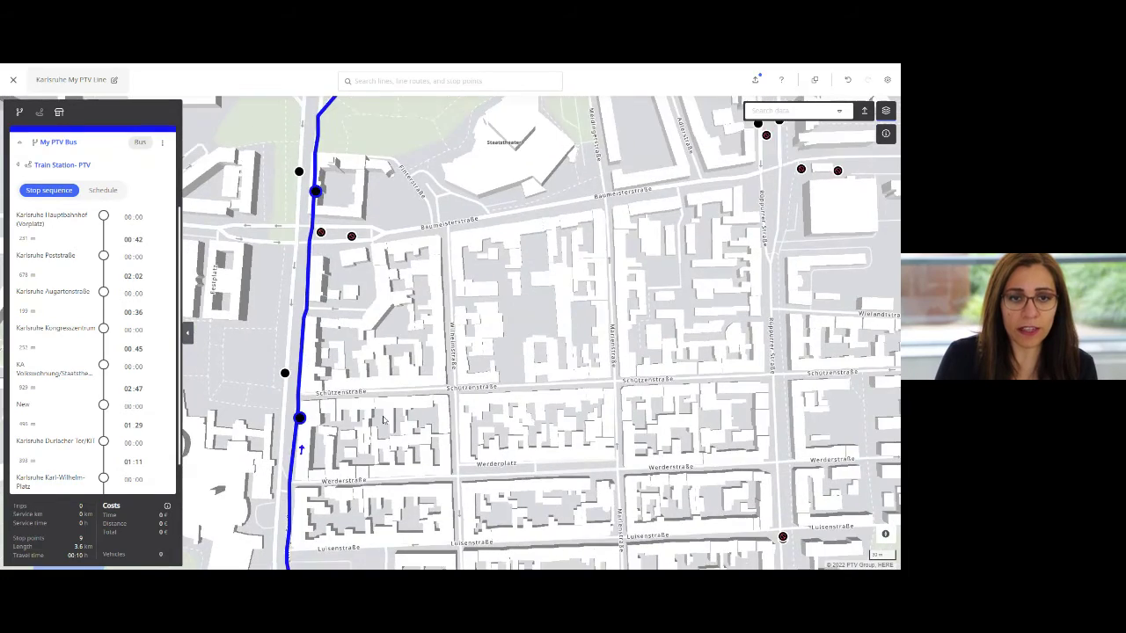
left_click_drag(492, 194, 352, 492)
left_click_drag(563, 176, 318, 435)
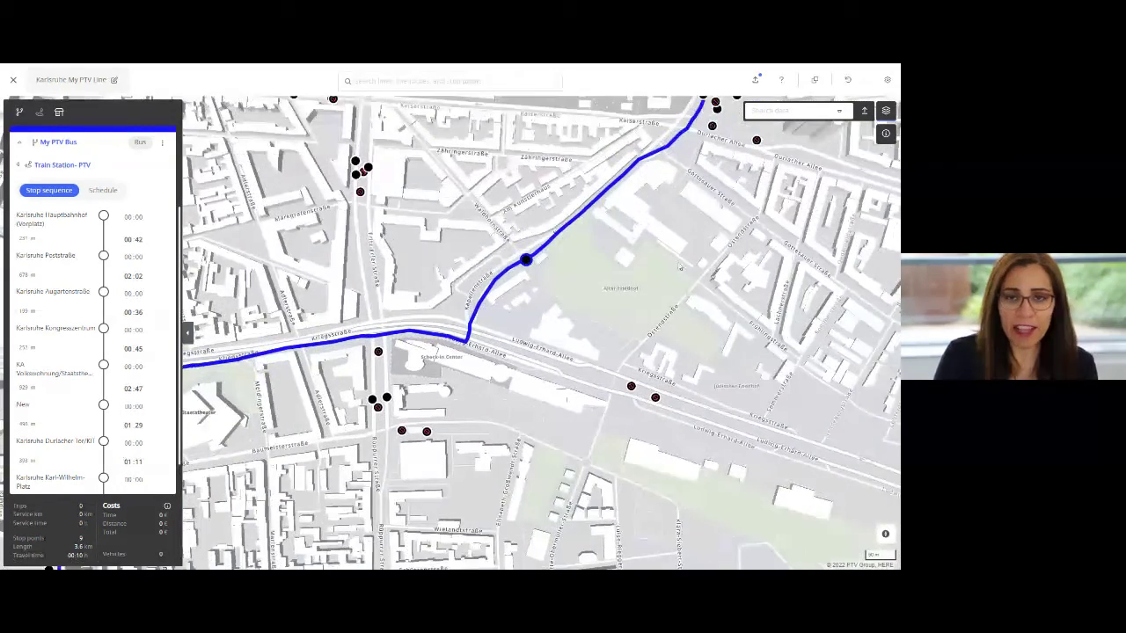
left_click_drag(748, 124, 393, 280)
scroll(393, 280, "up", 5)
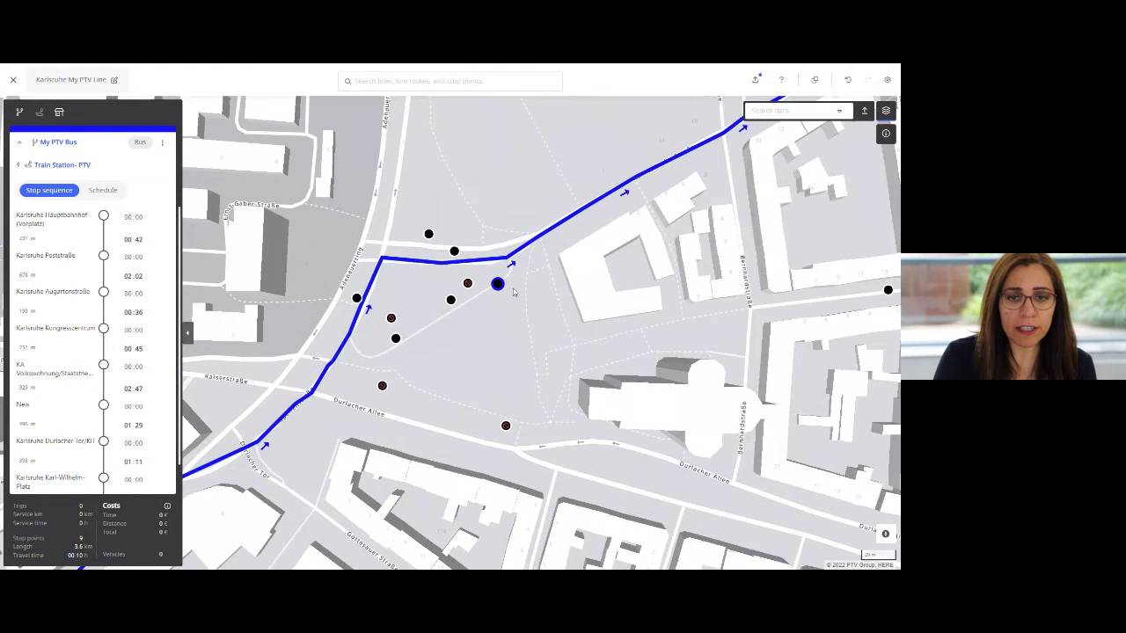
Relink Karlsruhe Durlacher Tor/KIT to a neighbouring stop point, giving run times of 01:24 and 01:16.
left_click(498, 285)
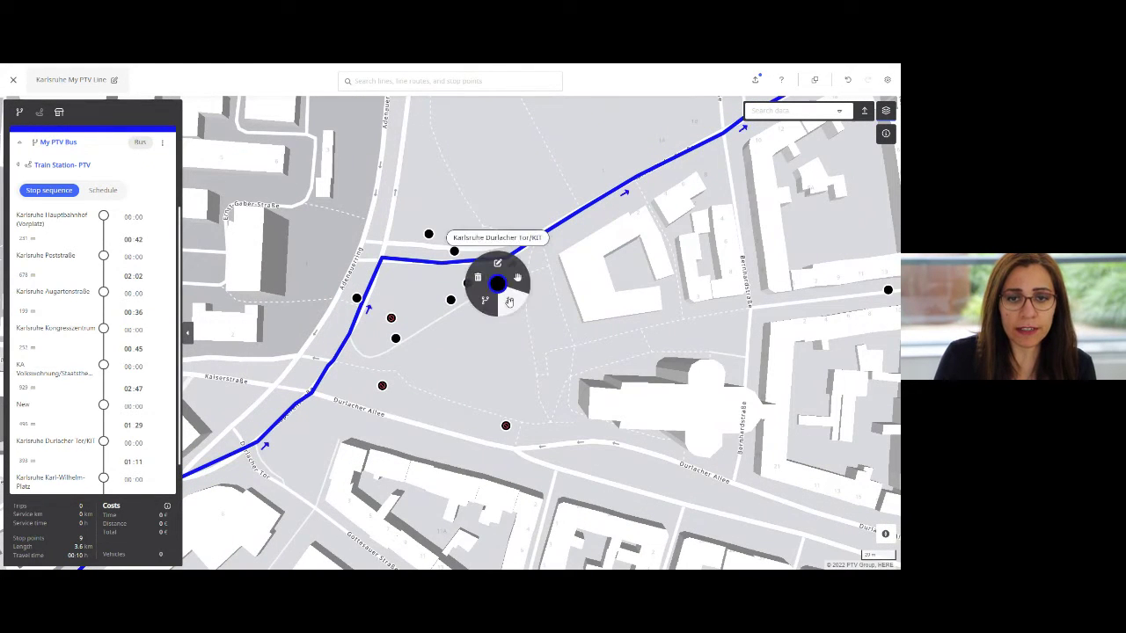
left_click(509, 300)
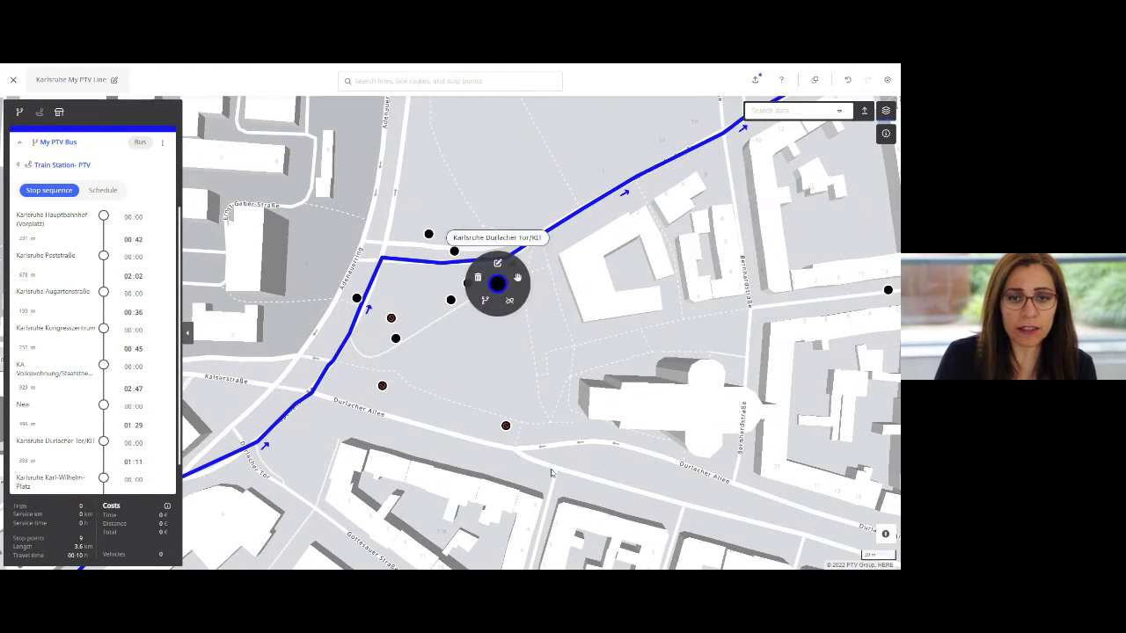
left_click(452, 301)
left_click(463, 316)
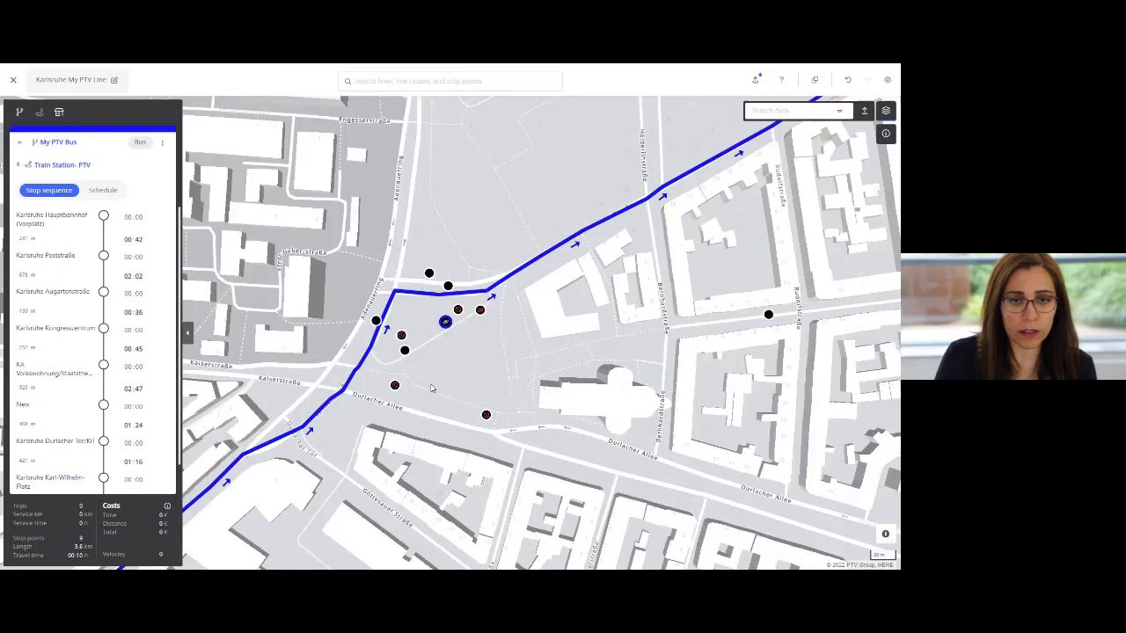
scroll(431, 387, "down", 5)
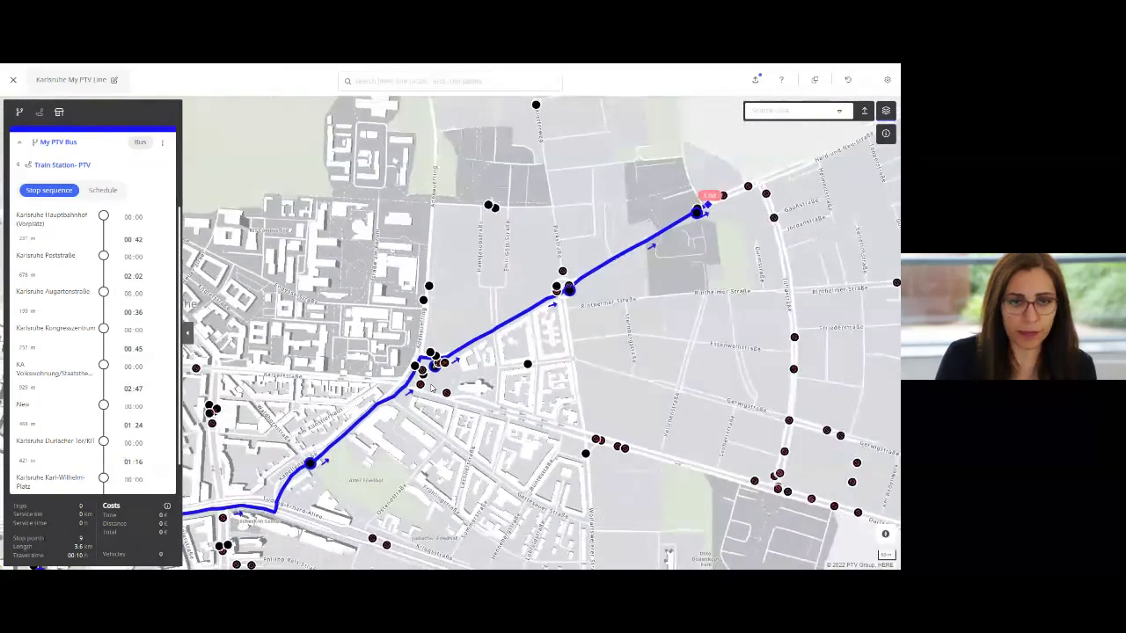
left_click_drag(470, 466, 579, 329)
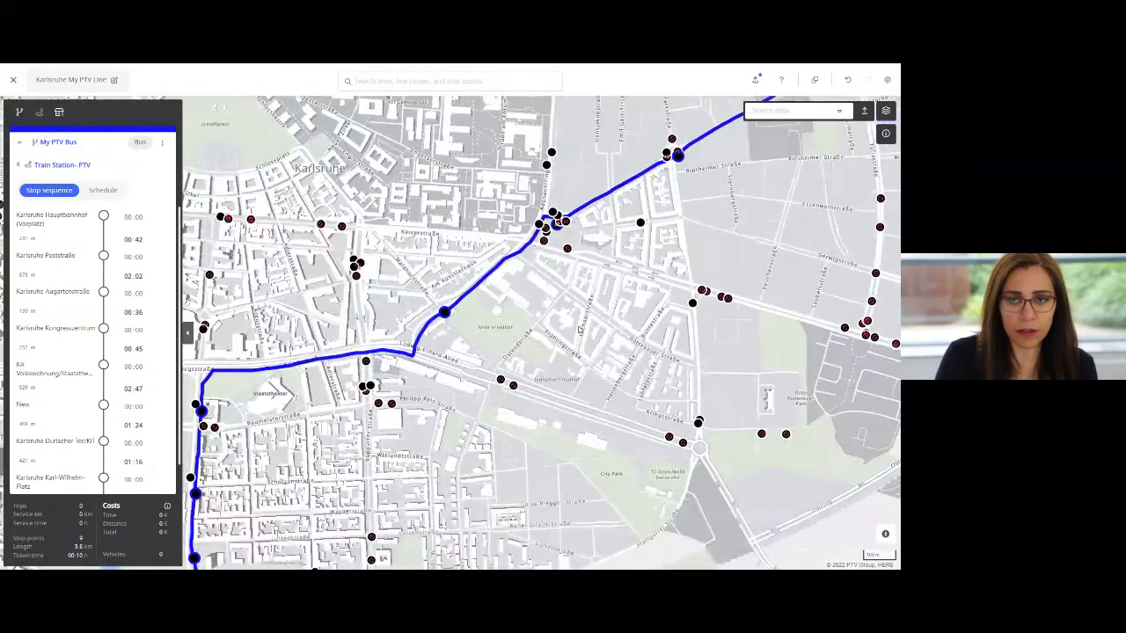
scroll(579, 330, "down", 2)
scroll(578, 330, "up", 1)
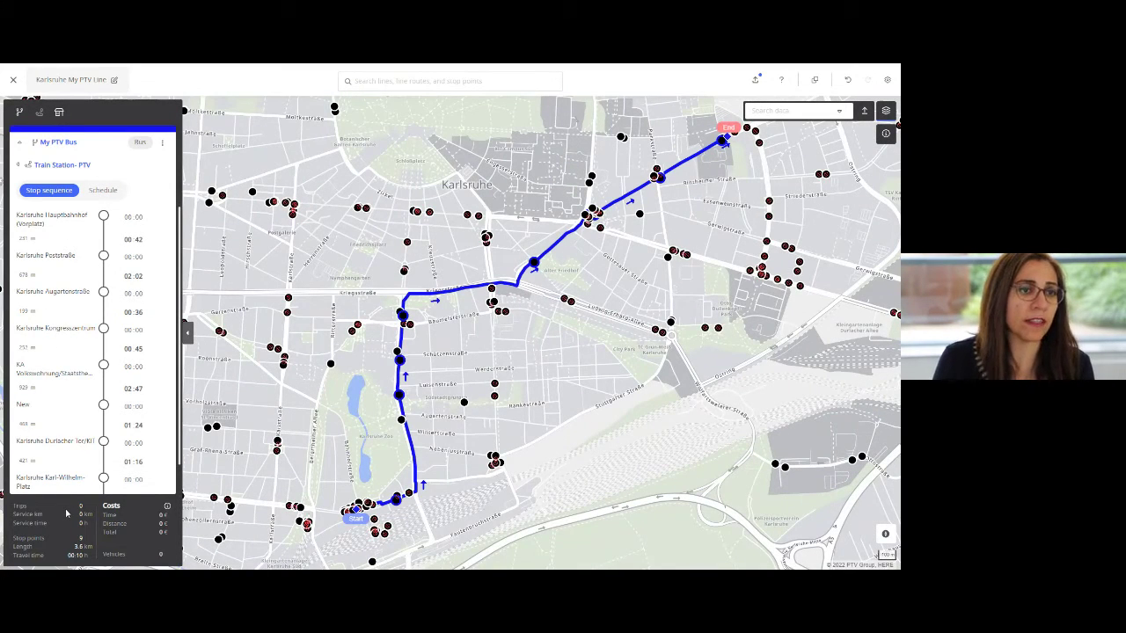
mouse_move(51, 220)
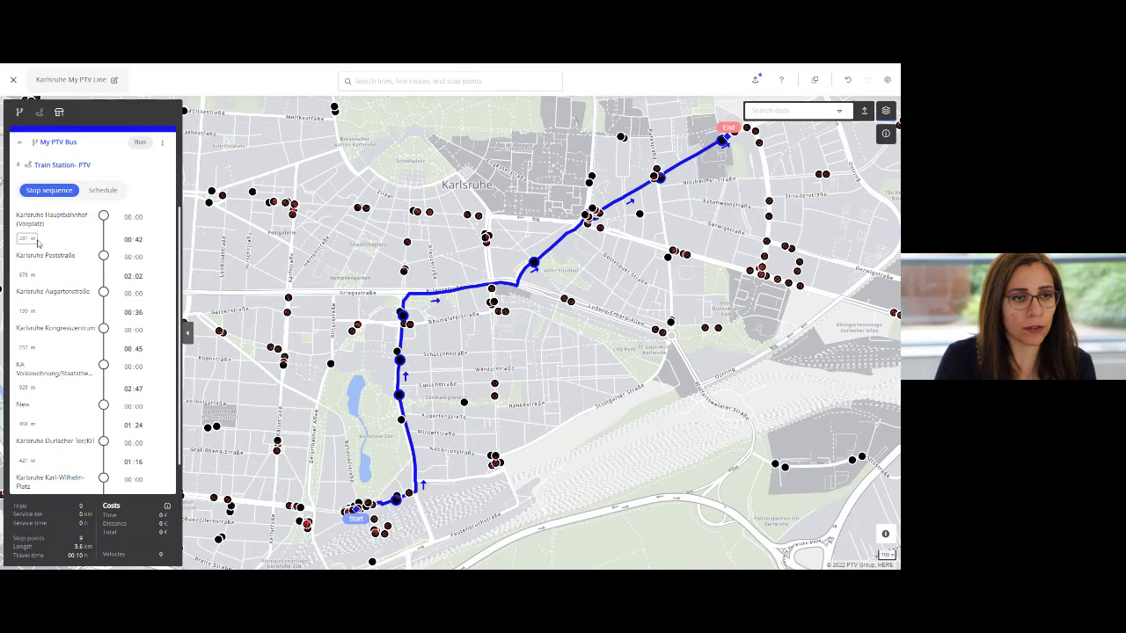
mouse_move(120, 241)
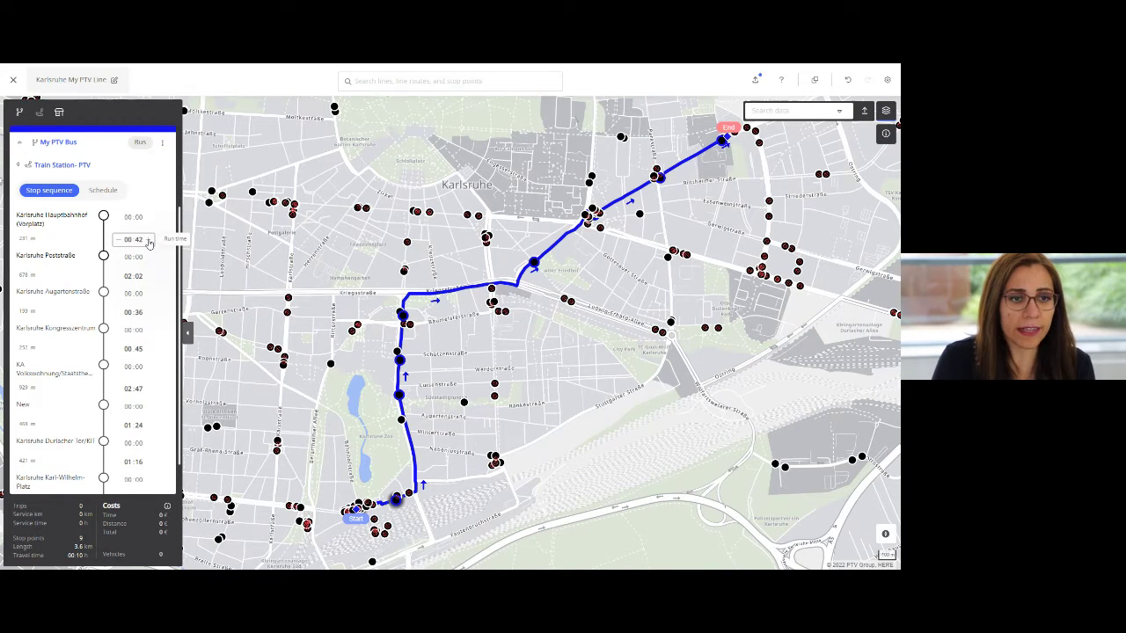
Set the run times to 01:00, 02:30, 01:00, 01:00, 02:30, 01:30, 01:30, 01:30.
left_click(148, 240)
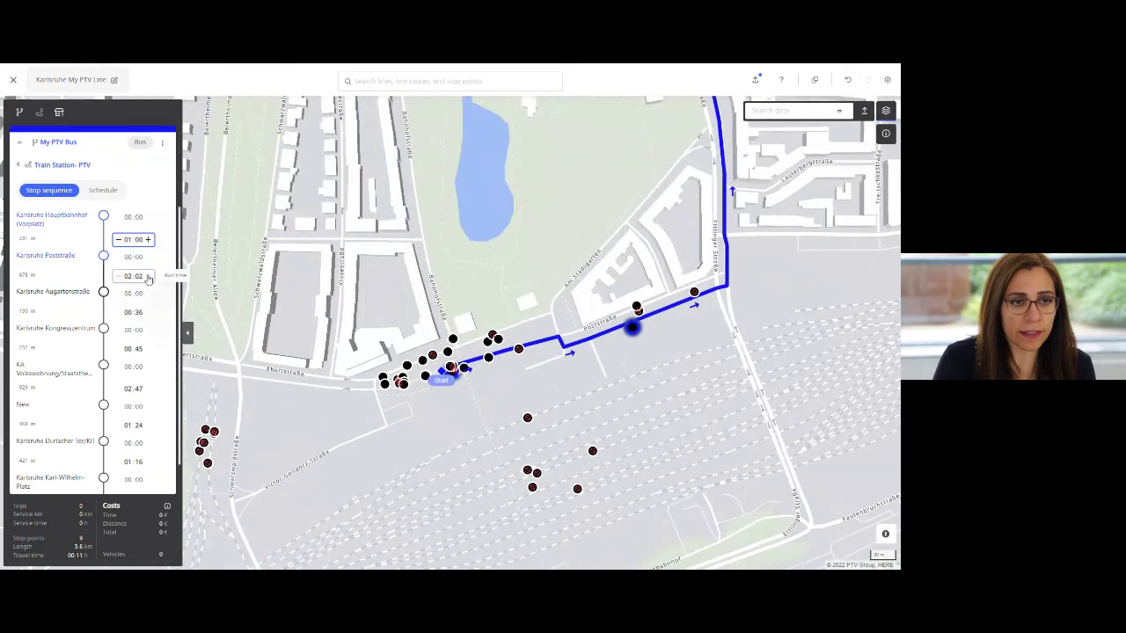
left_click(148, 276)
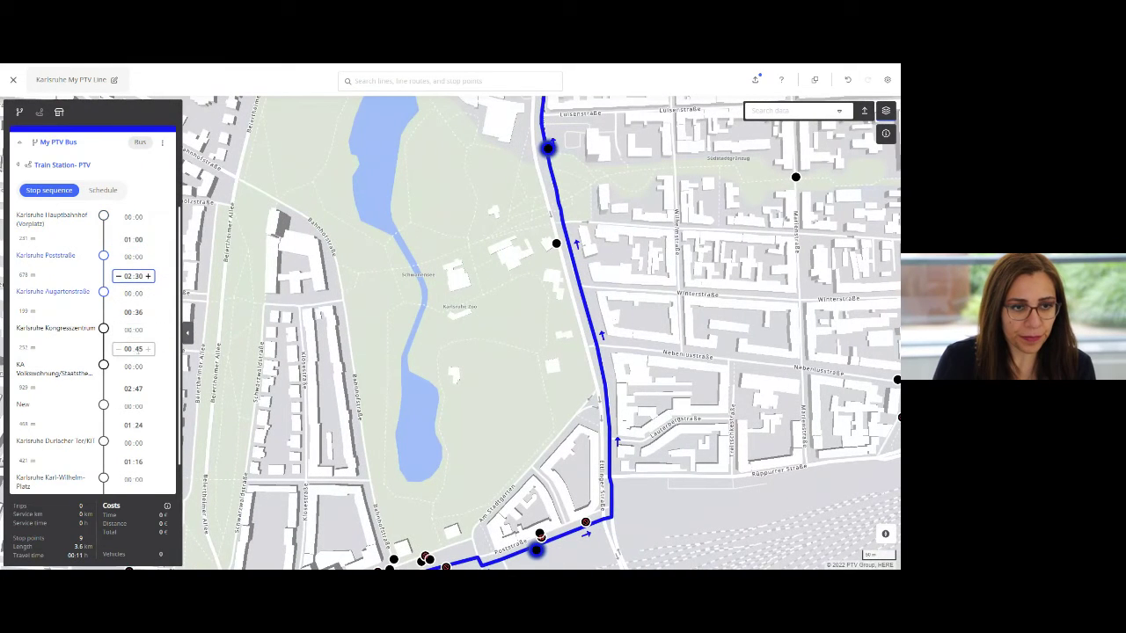
left_click(148, 349)
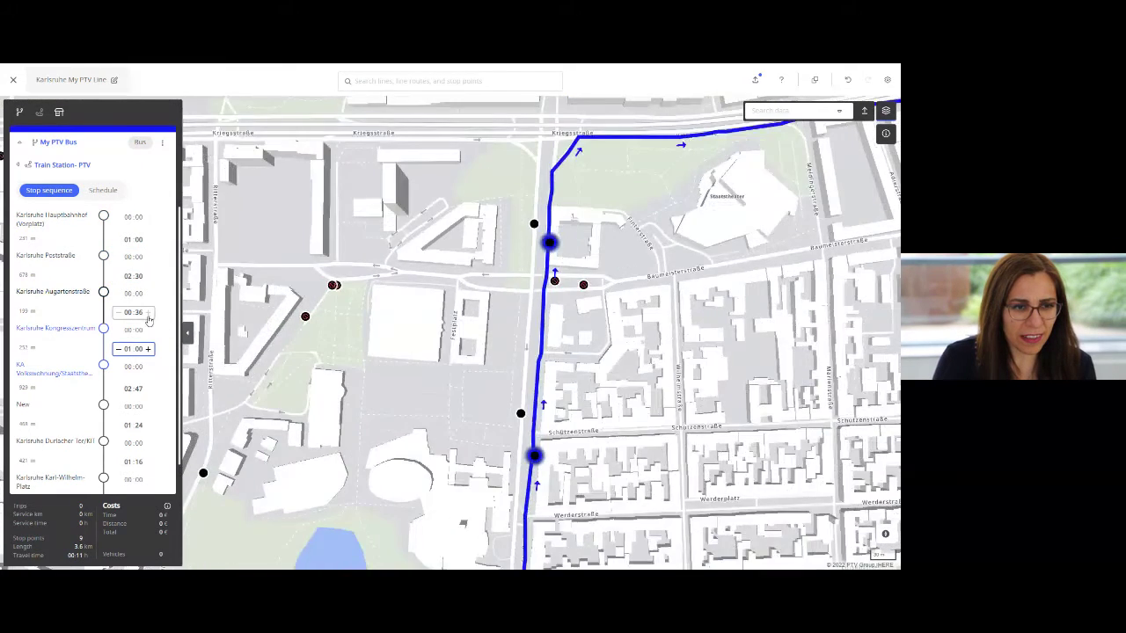
left_click(148, 312)
left_click(117, 388)
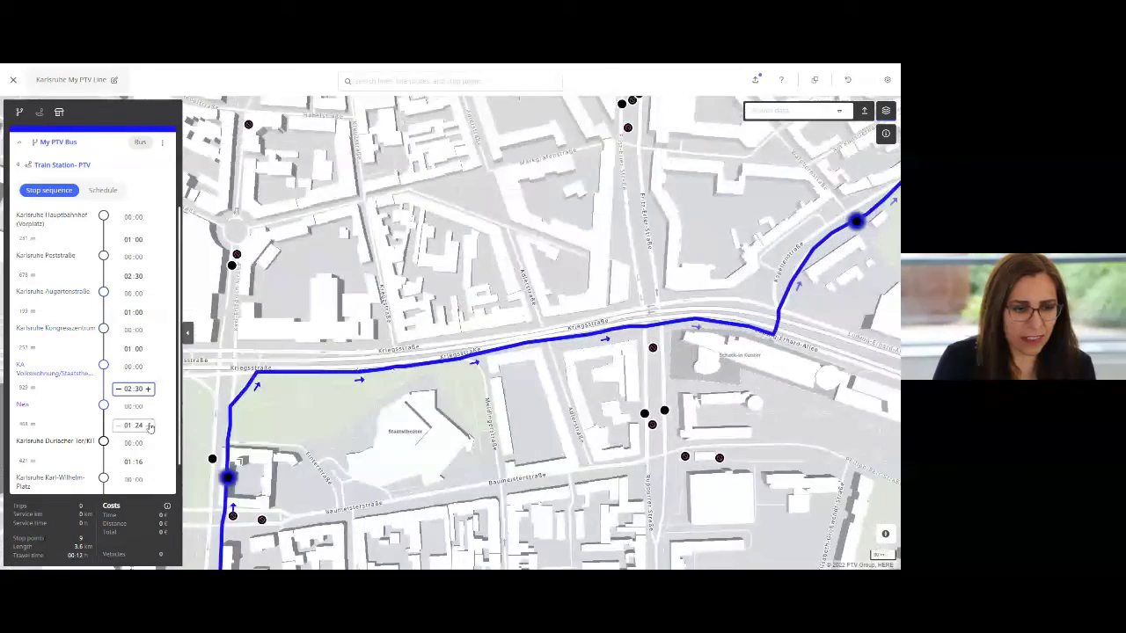
left_click(150, 427)
left_click(148, 461)
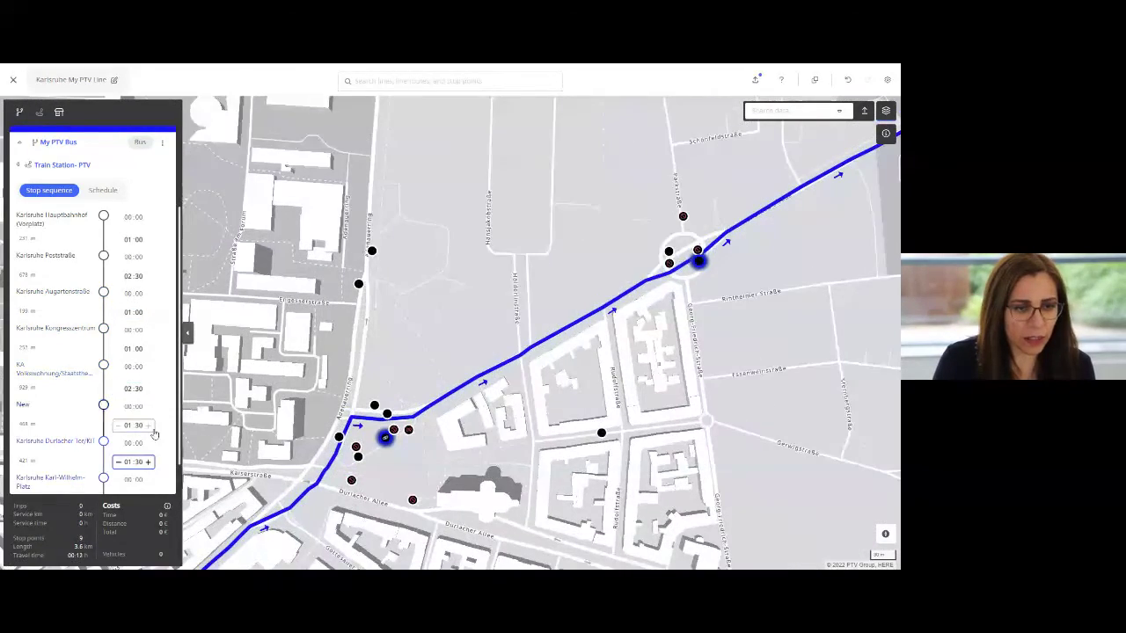
scroll(154, 434, "down", 1)
left_click(146, 466)
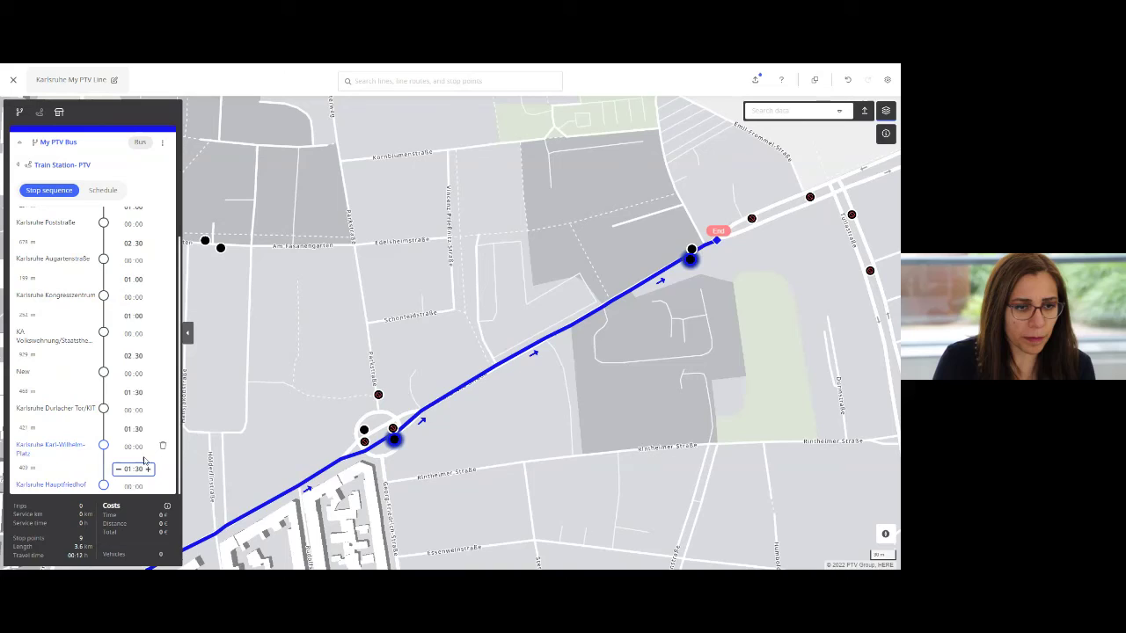
Set the dwell time at Karlsruhe Hauptfriedhof to 00:20 and view the whole route.
scroll(145, 459, "up", 1)
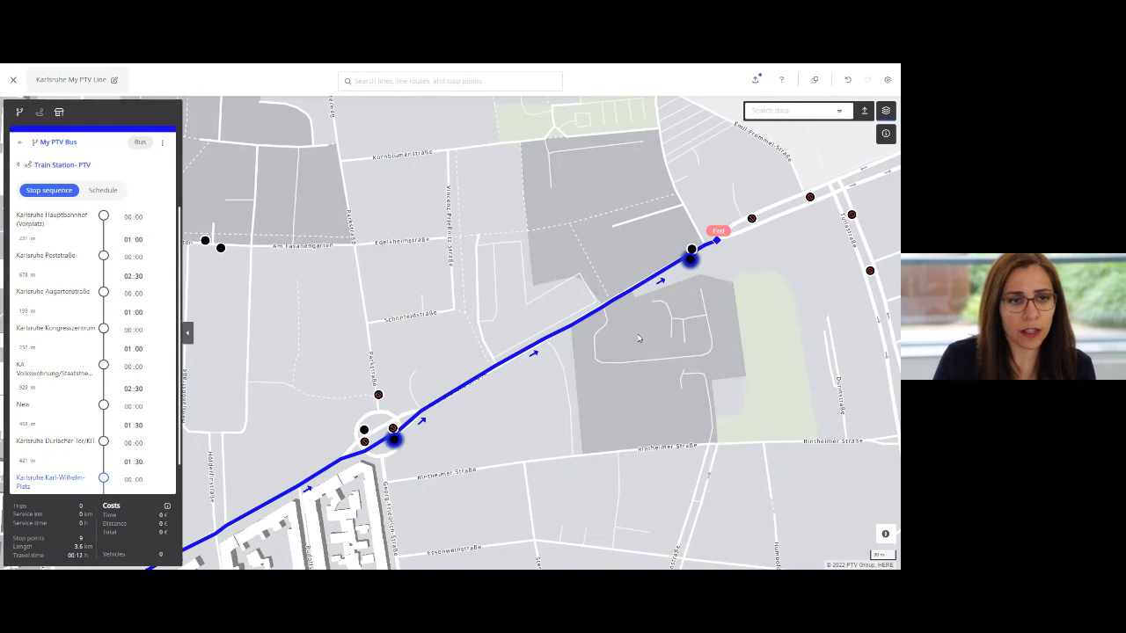
scroll(640, 338, "down", 5)
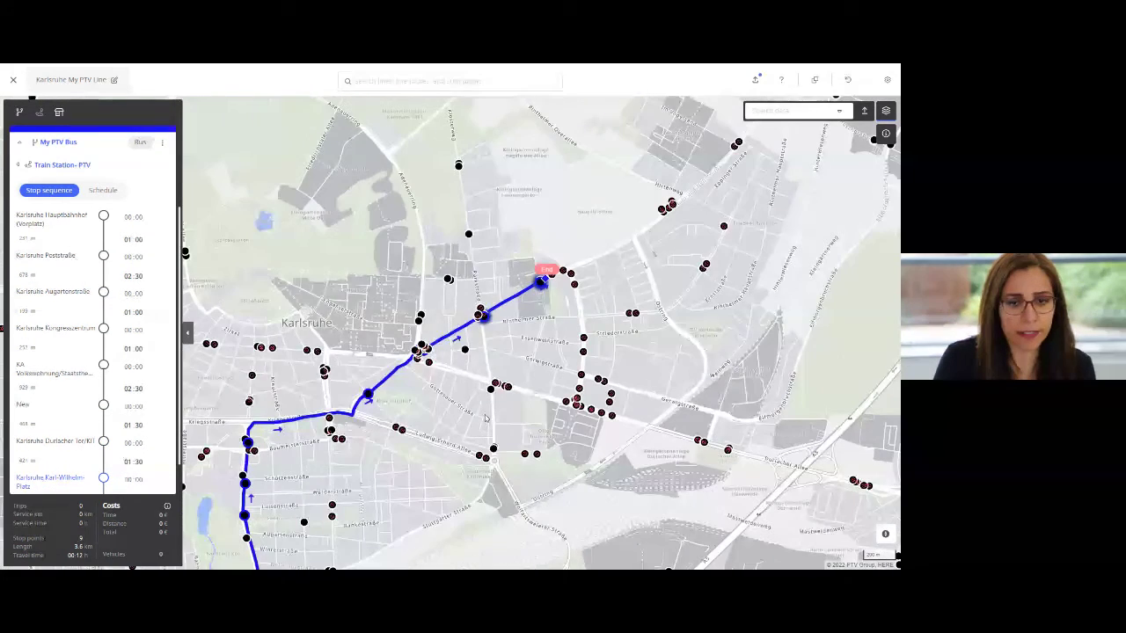
scroll(484, 419, "down", 2)
scroll(568, 279, "up", 2)
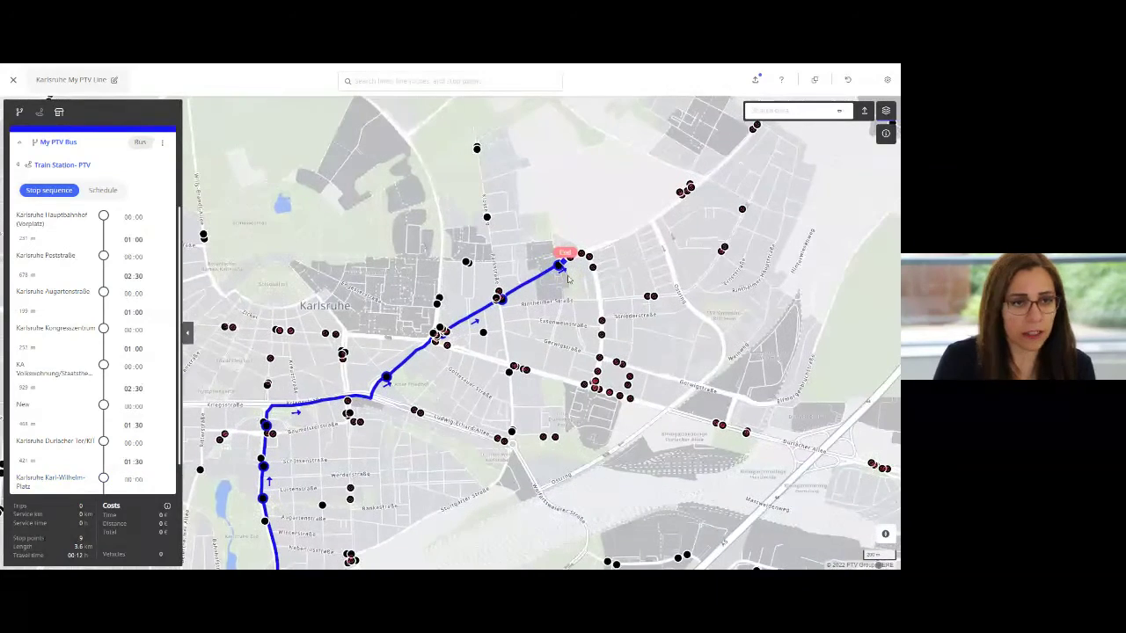
scroll(64, 440, "down", 1)
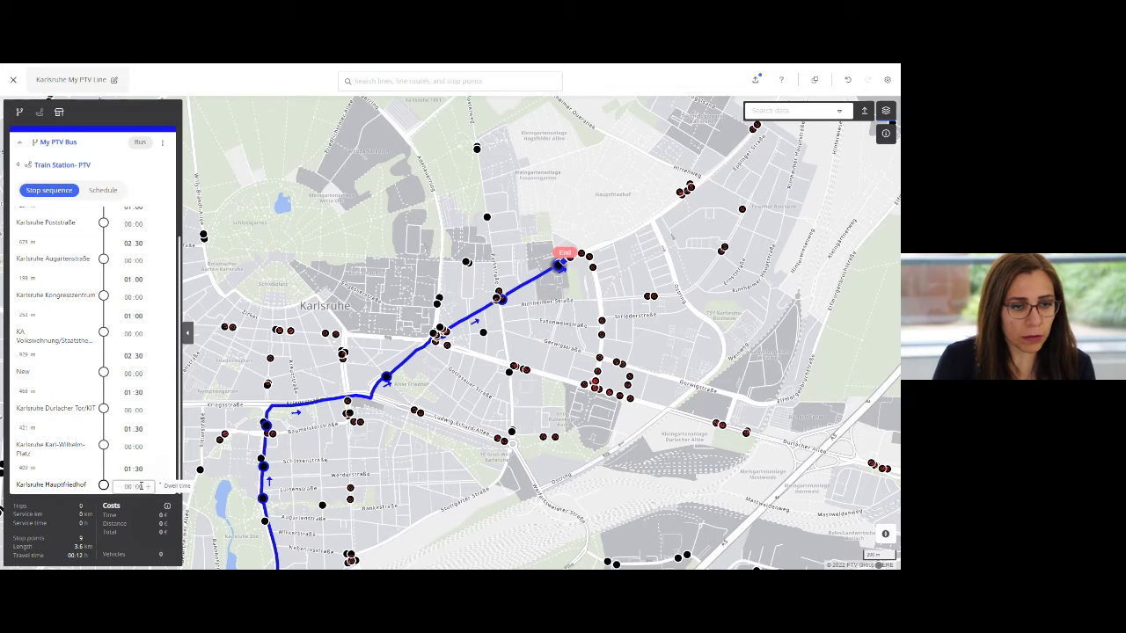
left_click(139, 487)
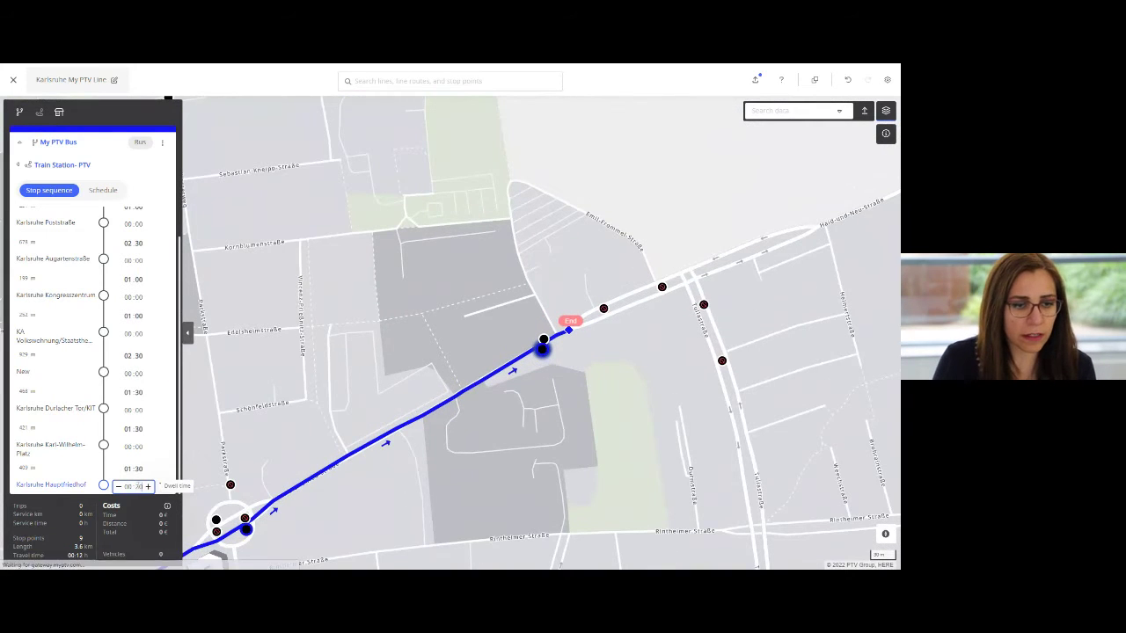
key("Return")
scroll(469, 157, "down", 5)
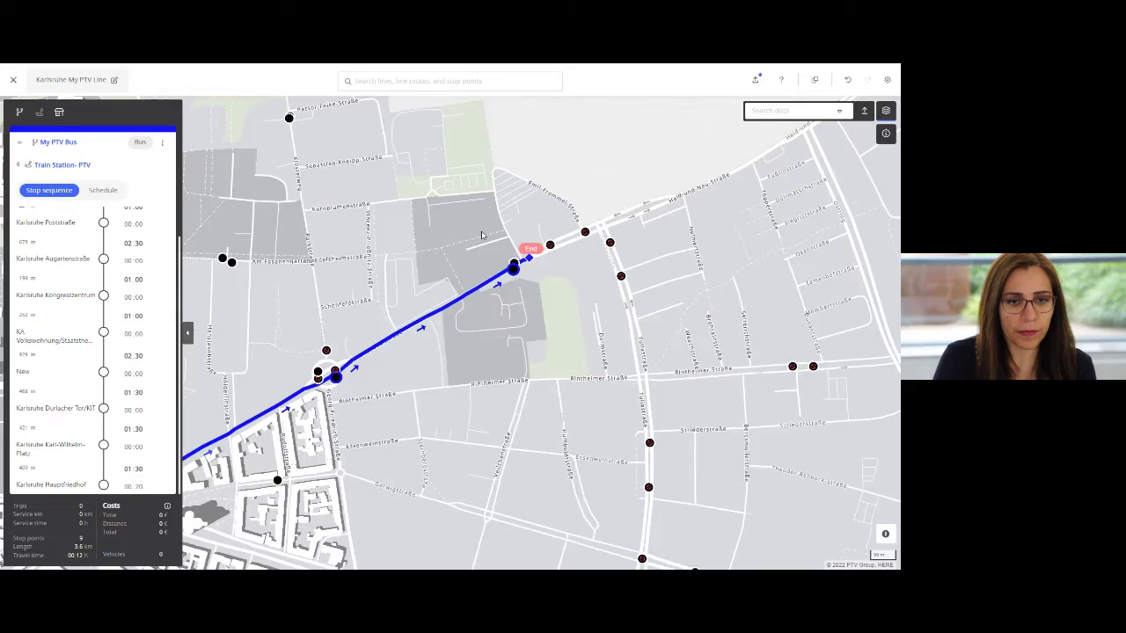
left_click_drag(453, 330, 593, 283)
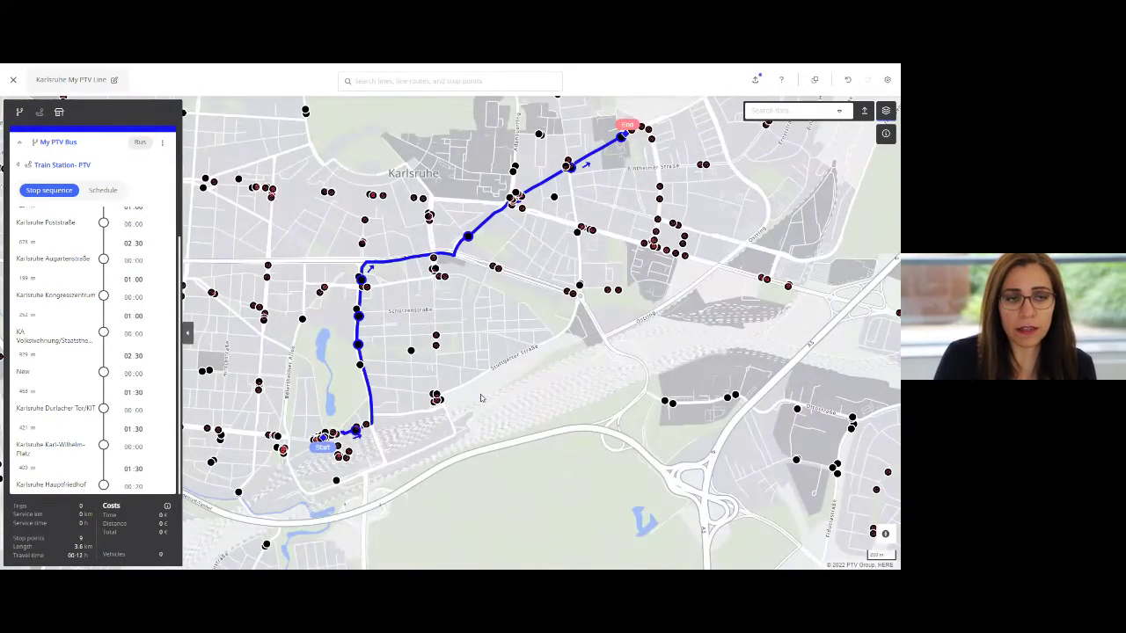
Schedule Monday–Friday trips from 08:00 to 09:00 at a 5-minute headway, giving 13 trips on 3 vehicles.
left_click_drag(480, 399, 468, 464)
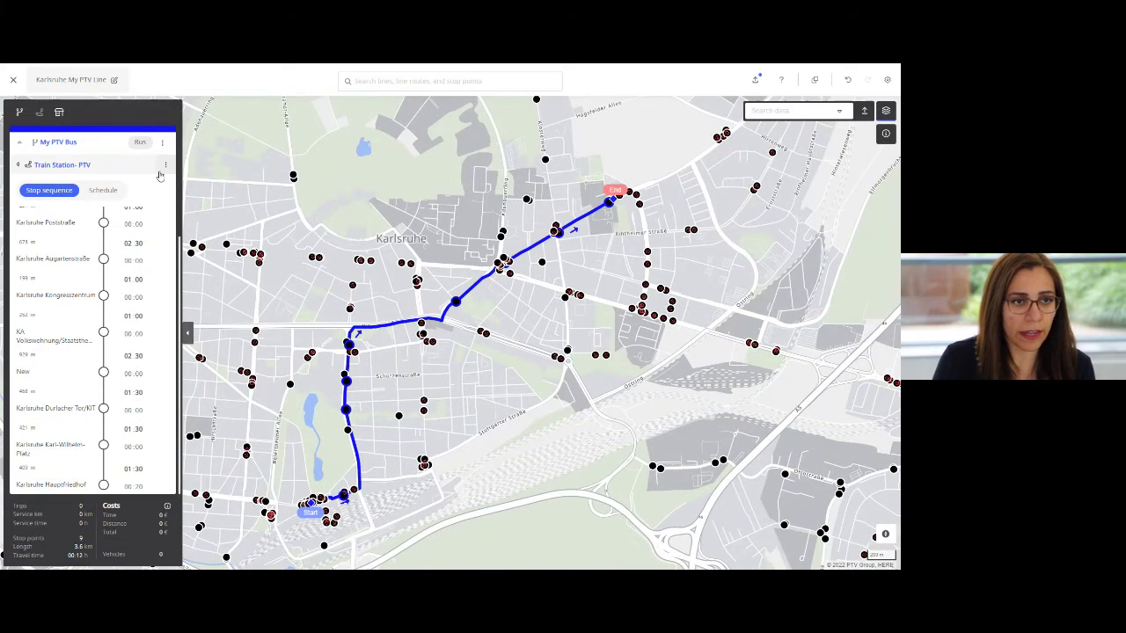
left_click(103, 192)
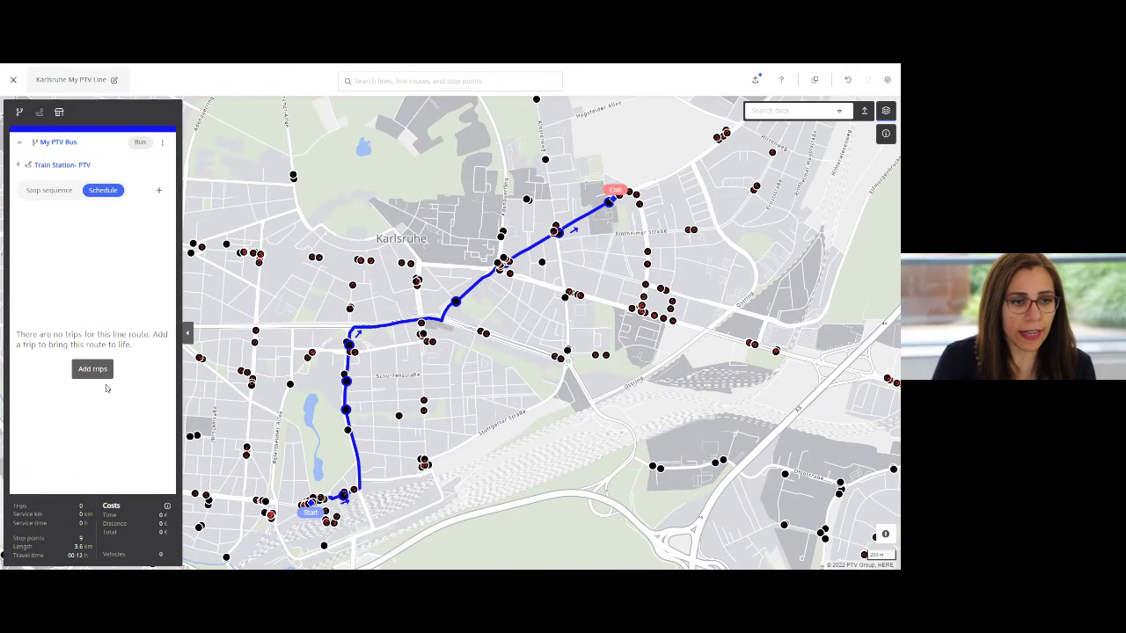
left_click(92, 368)
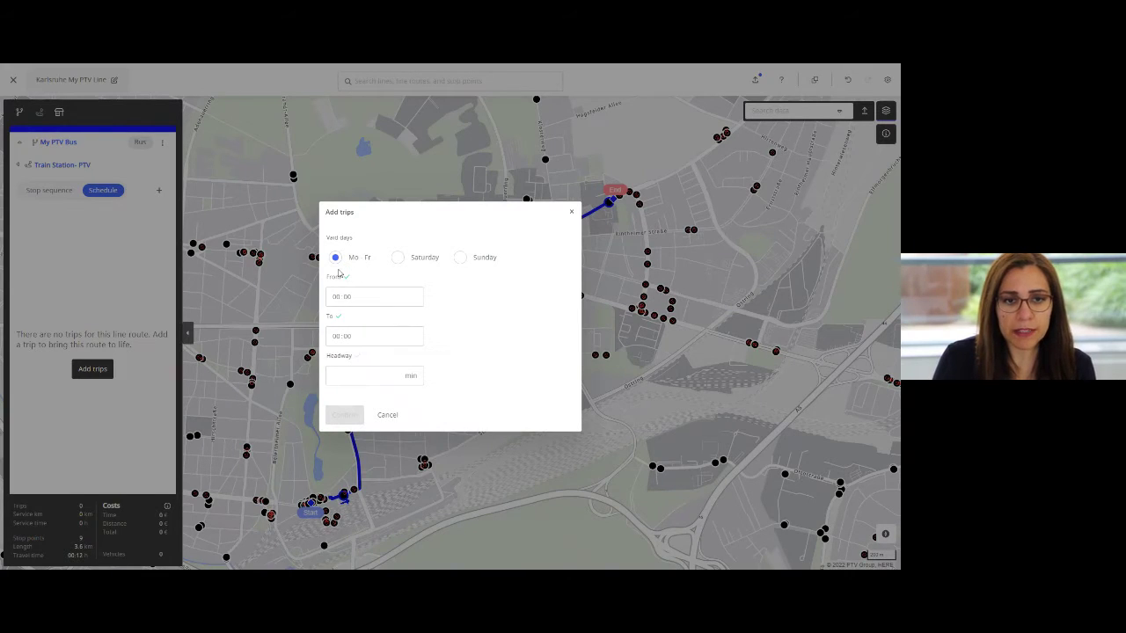
left_click(343, 296)
left_click(335, 298)
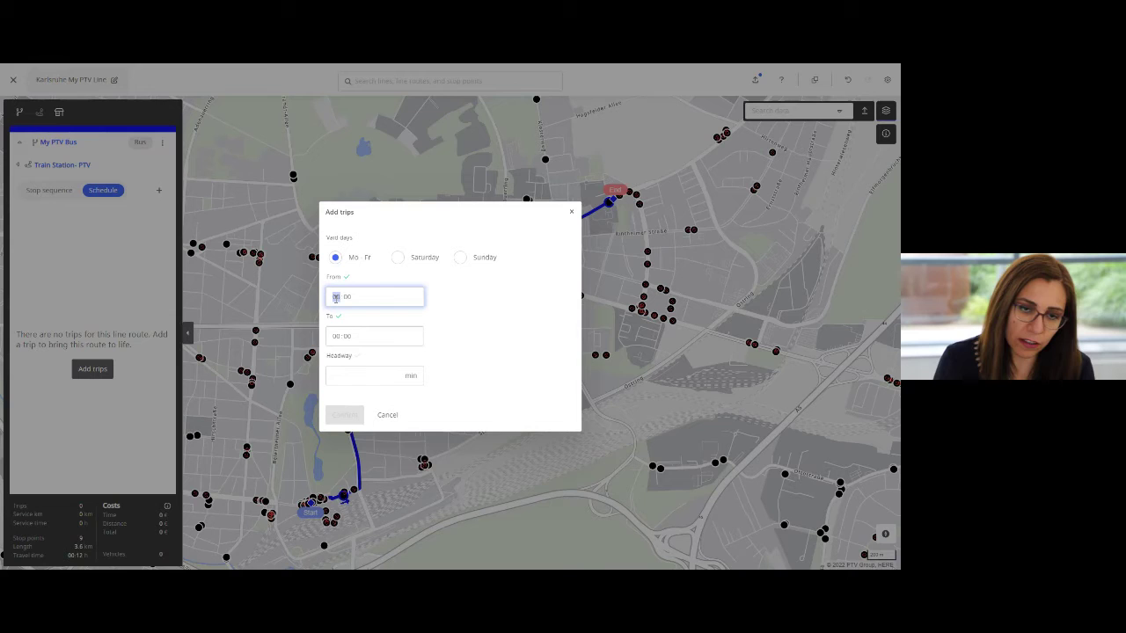
key("Tab")
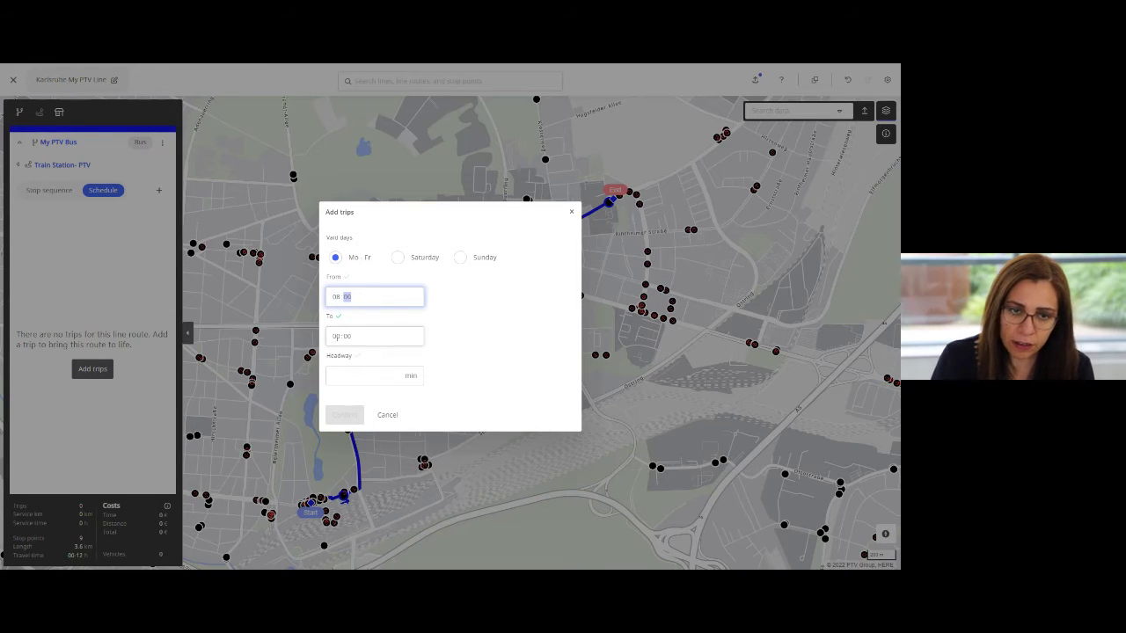
key("Tab")
key("Tab")
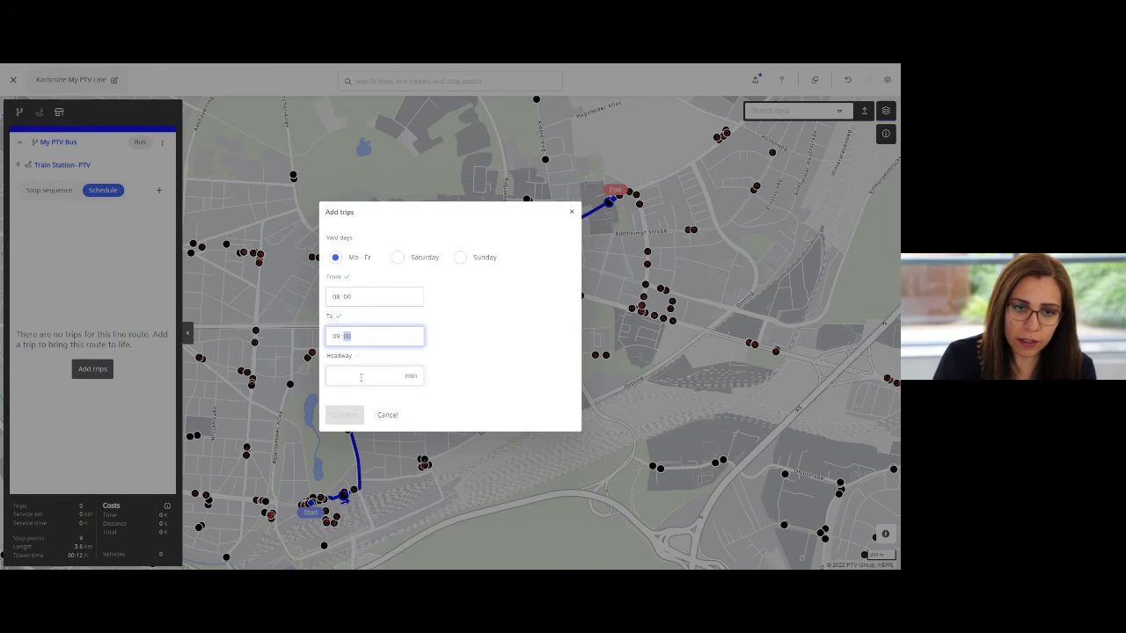
left_click(361, 377)
type("5")
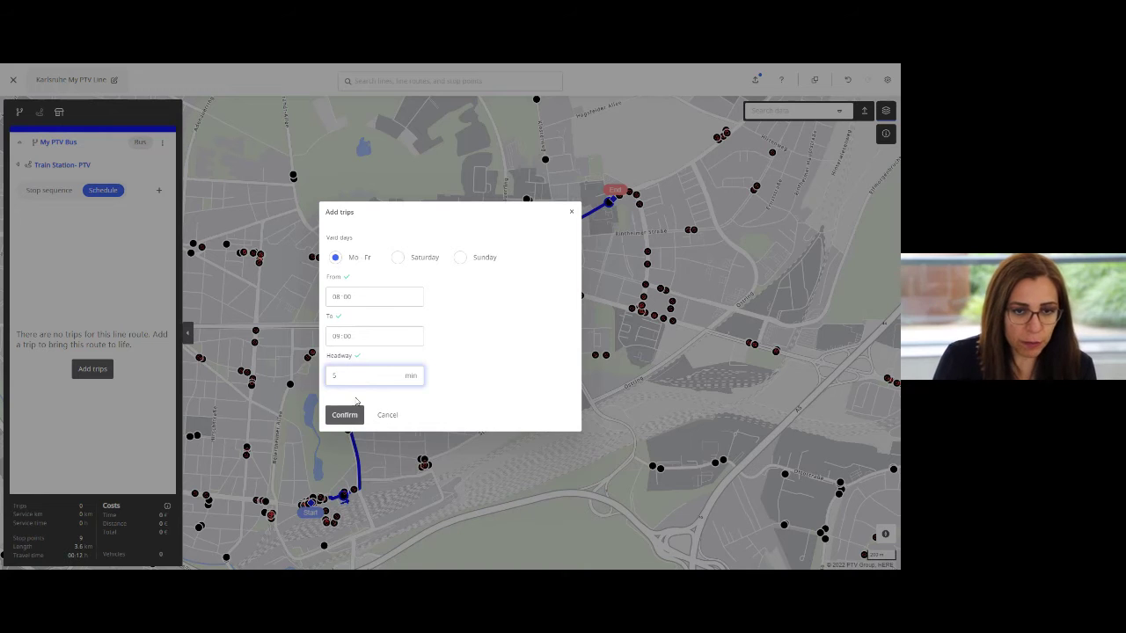
left_click(349, 413)
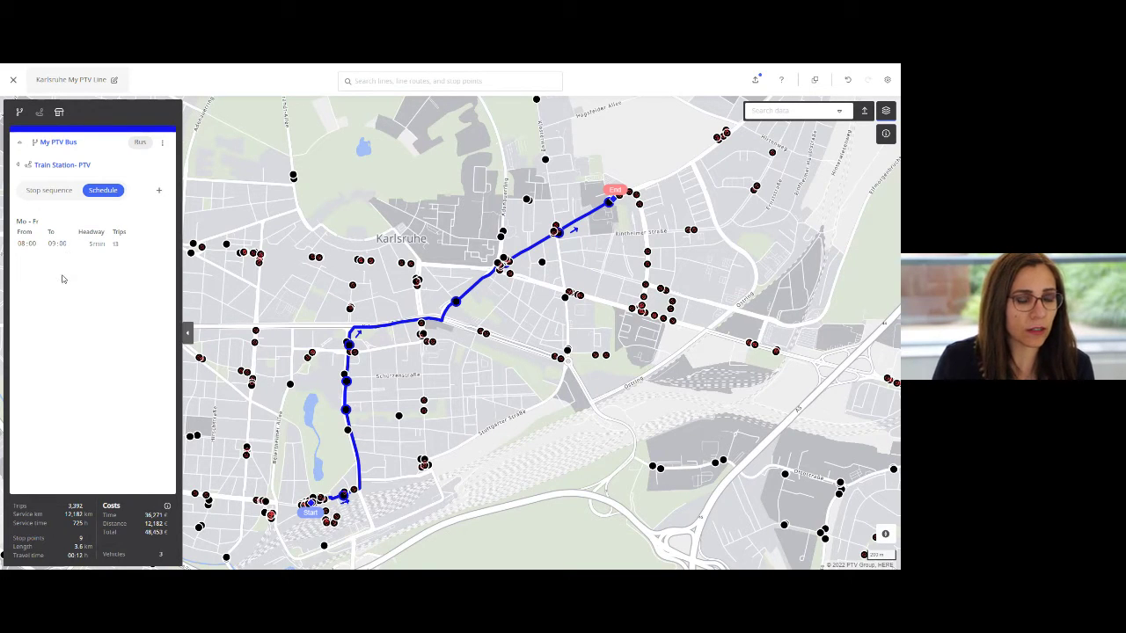
Add a weekday trip block from 09:05 to 16:00 at a 30-minute headway, adding 14 trips.
left_click(161, 190)
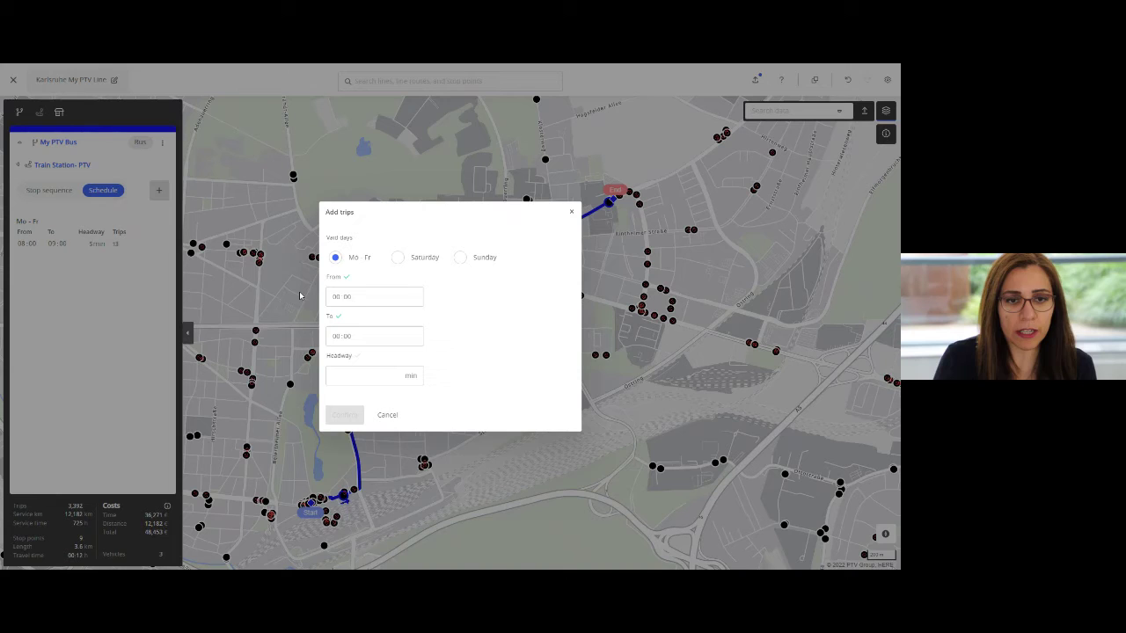
left_click(335, 296)
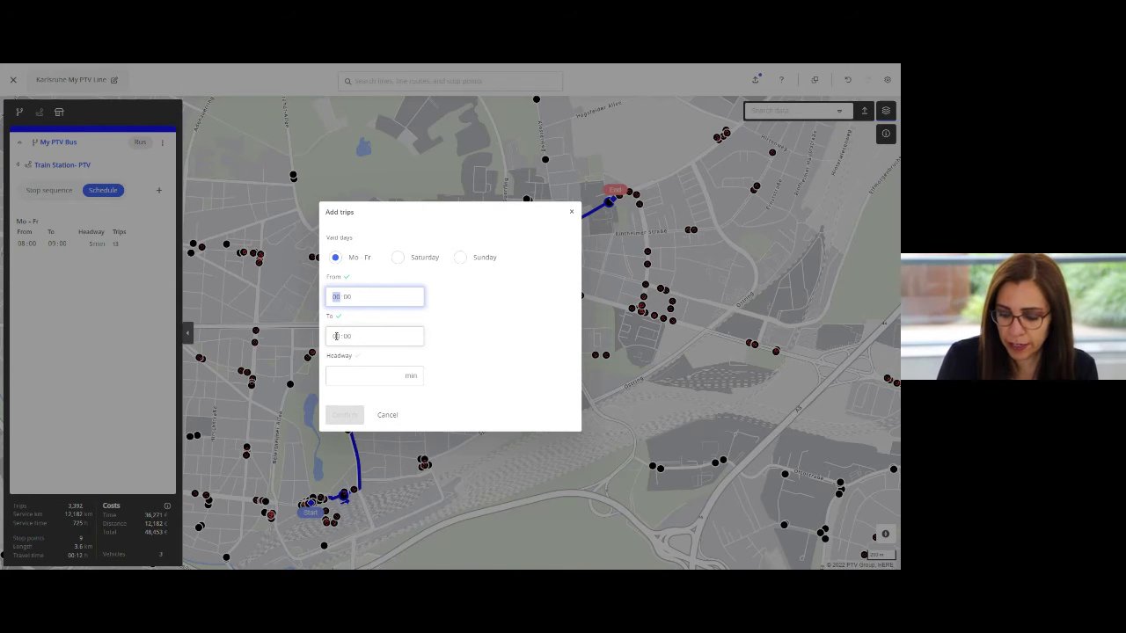
type("09 : ")
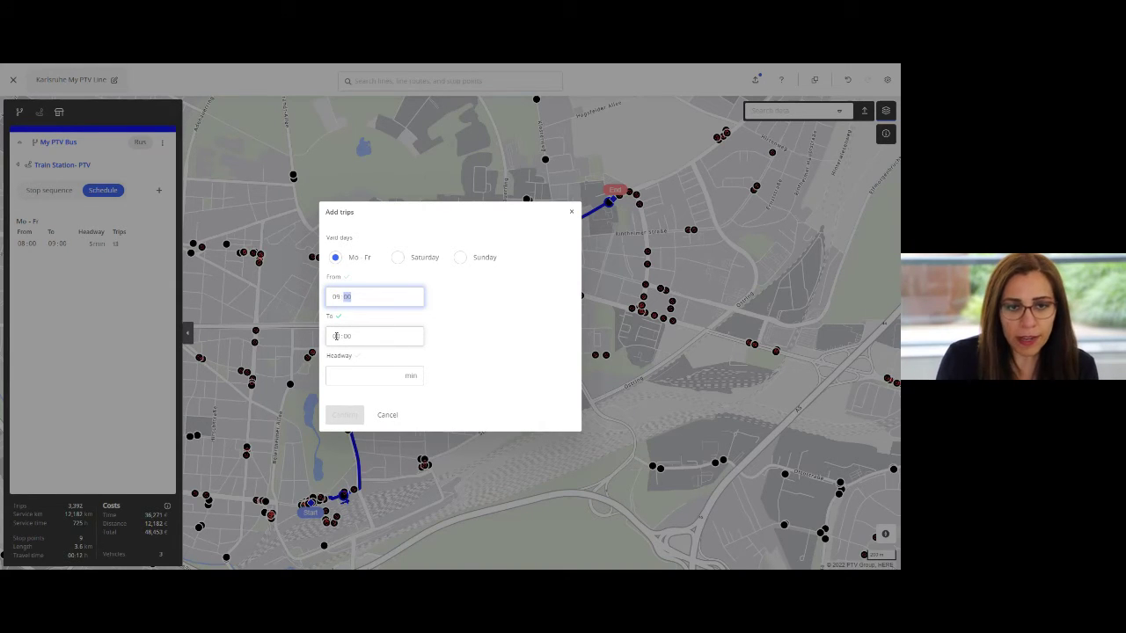
type("00")
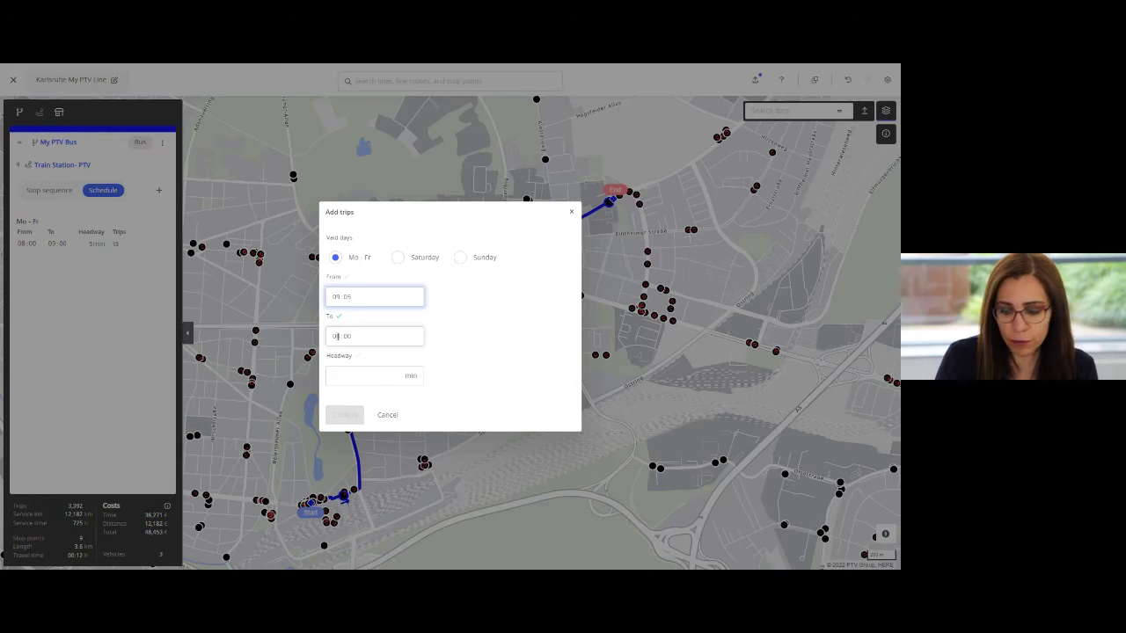
left_click(335, 337)
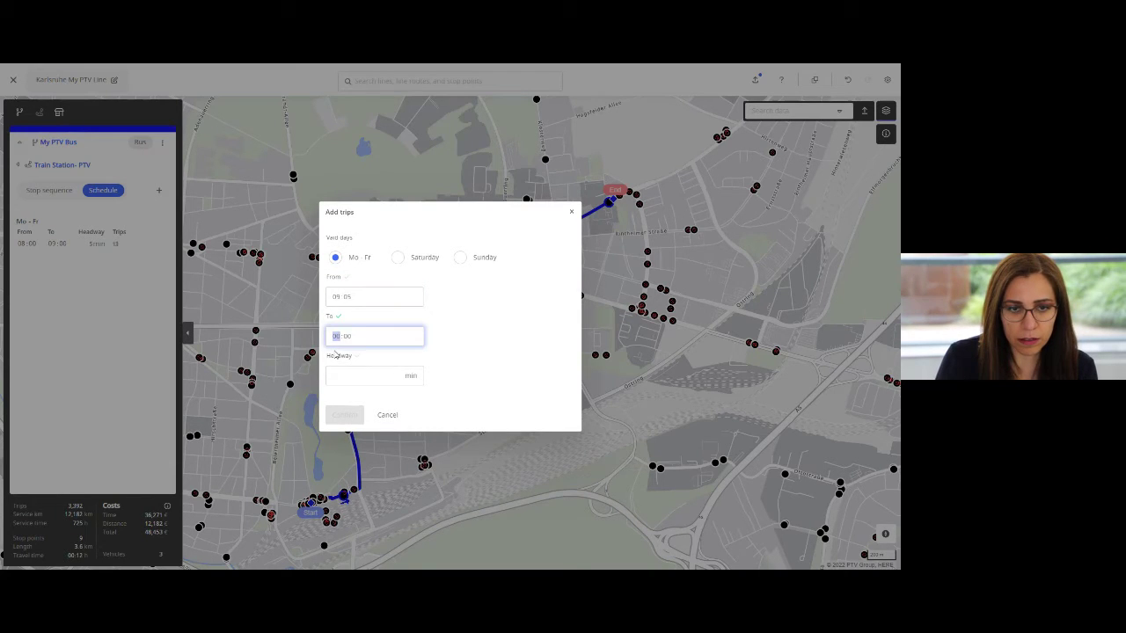
key("BackSpace")
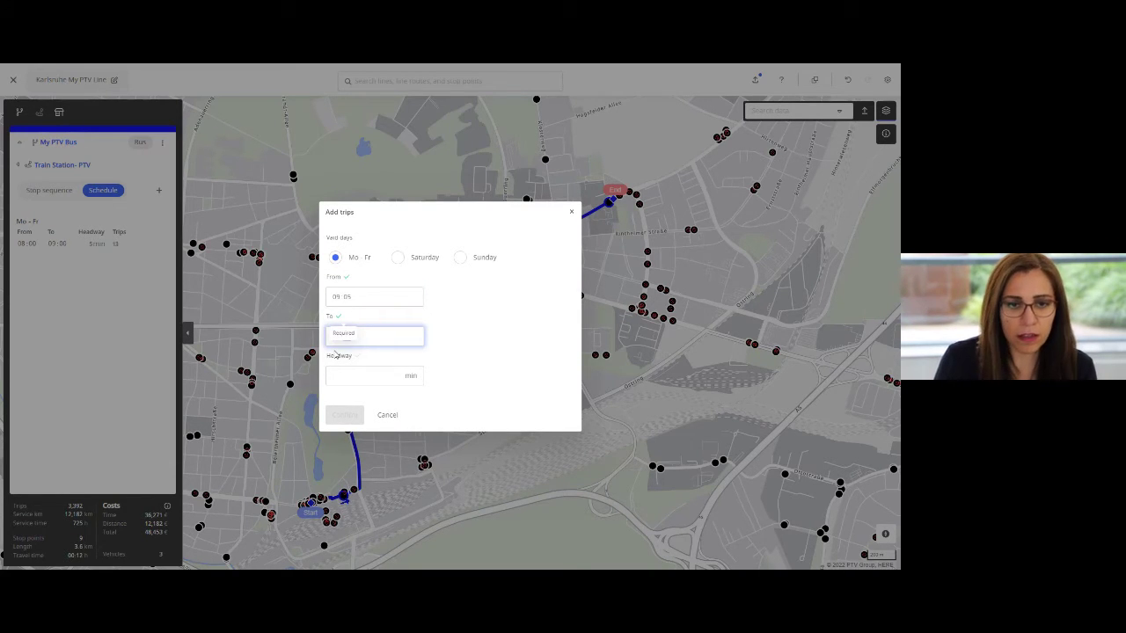
type("1600")
left_click(383, 377)
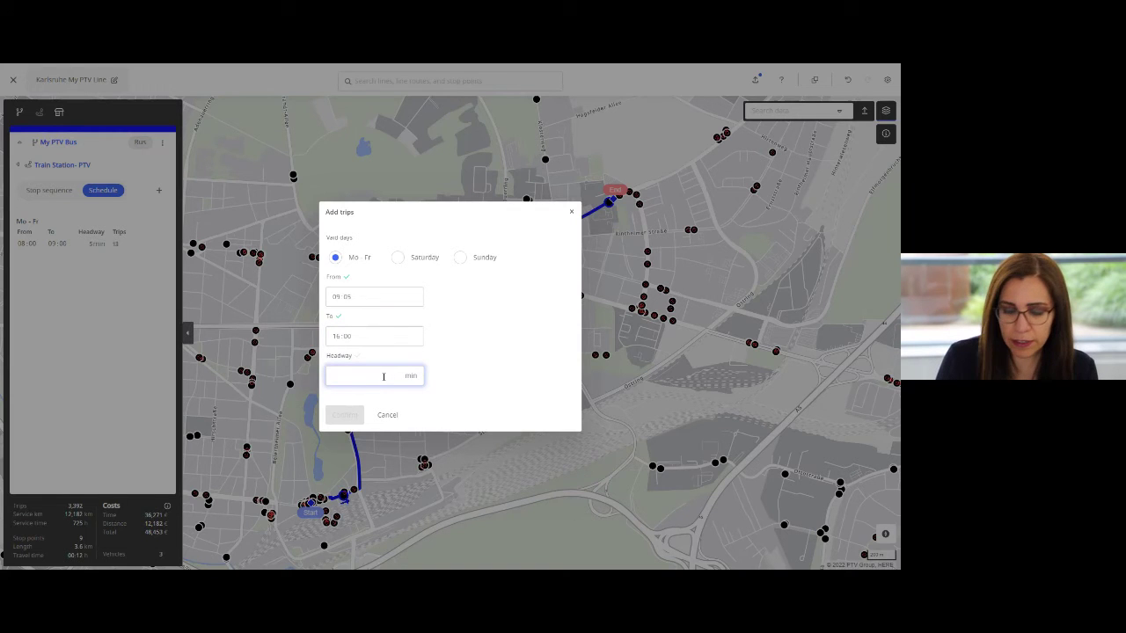
type("30")
left_click(344, 414)
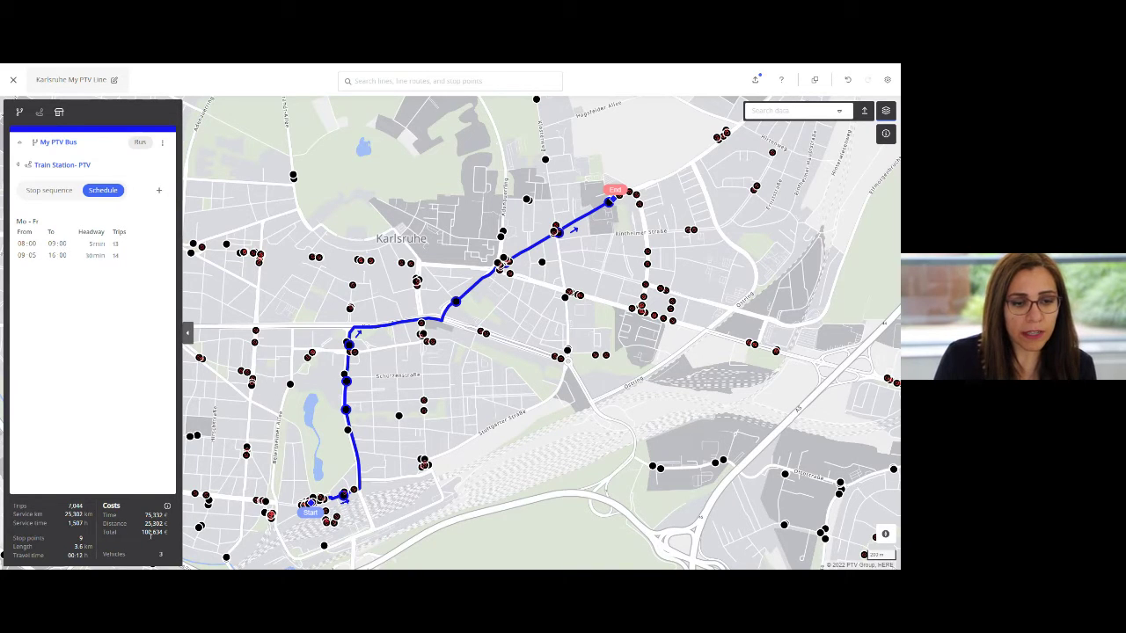
In Scenario settings, set the Bus transport system to 2 € per km and 45 € per hour.
left_click(167, 506)
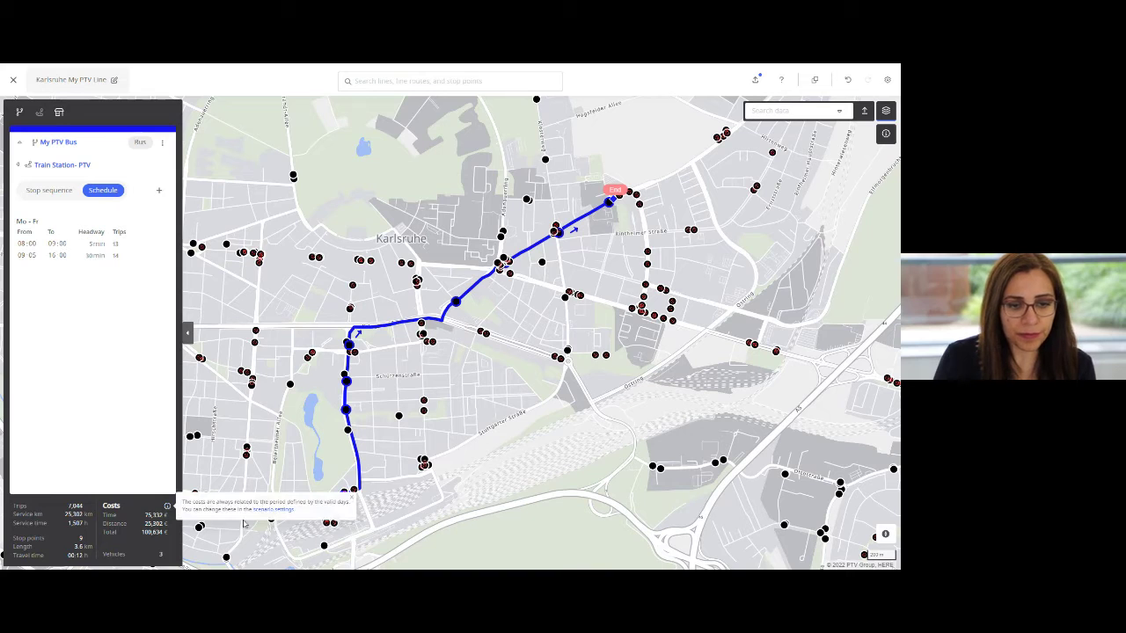
left_click(269, 510)
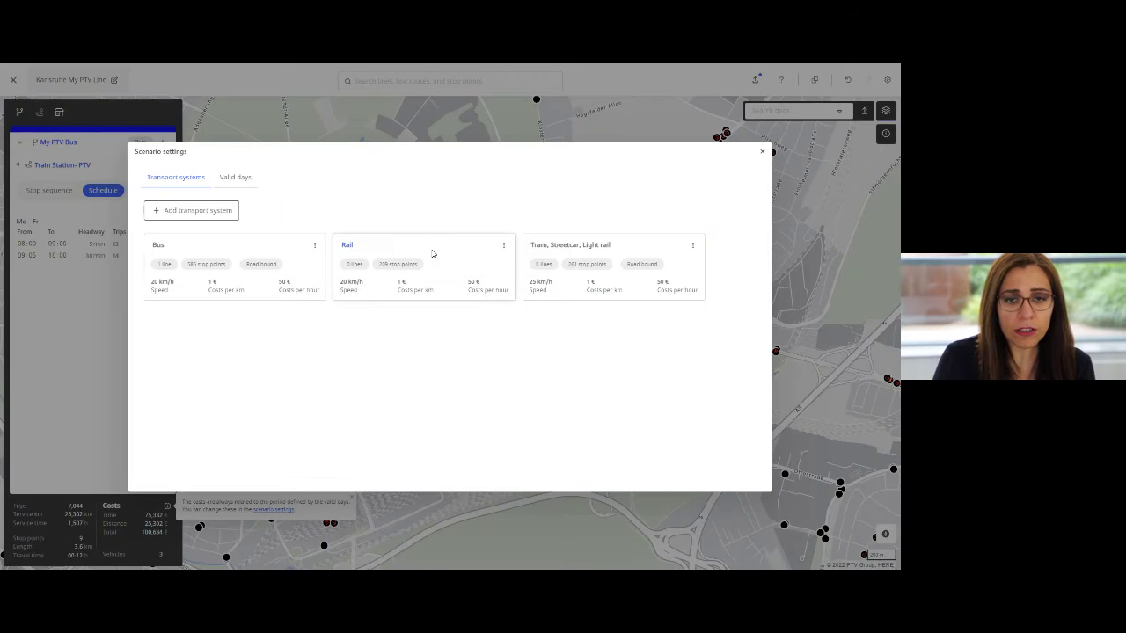
left_click(254, 296)
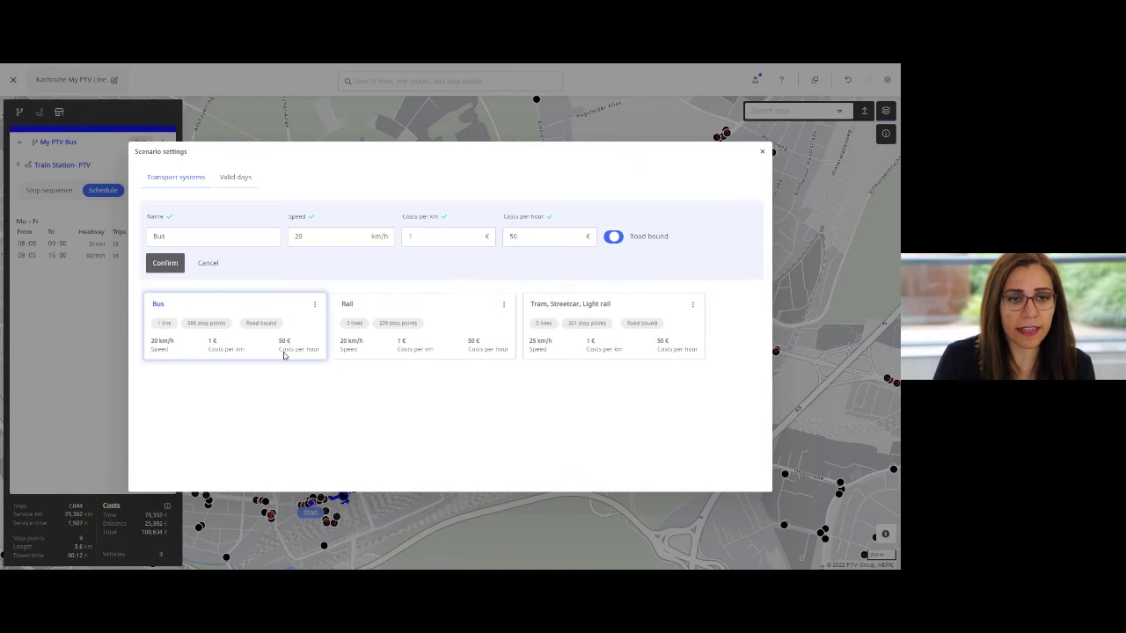
double_click(406, 235)
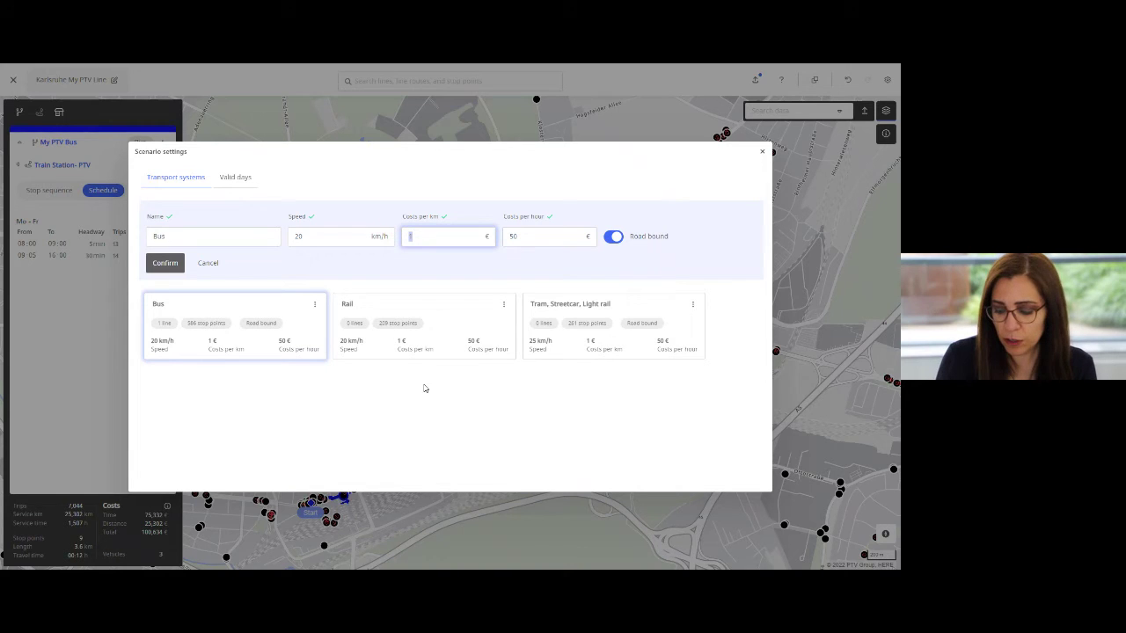
type("2")
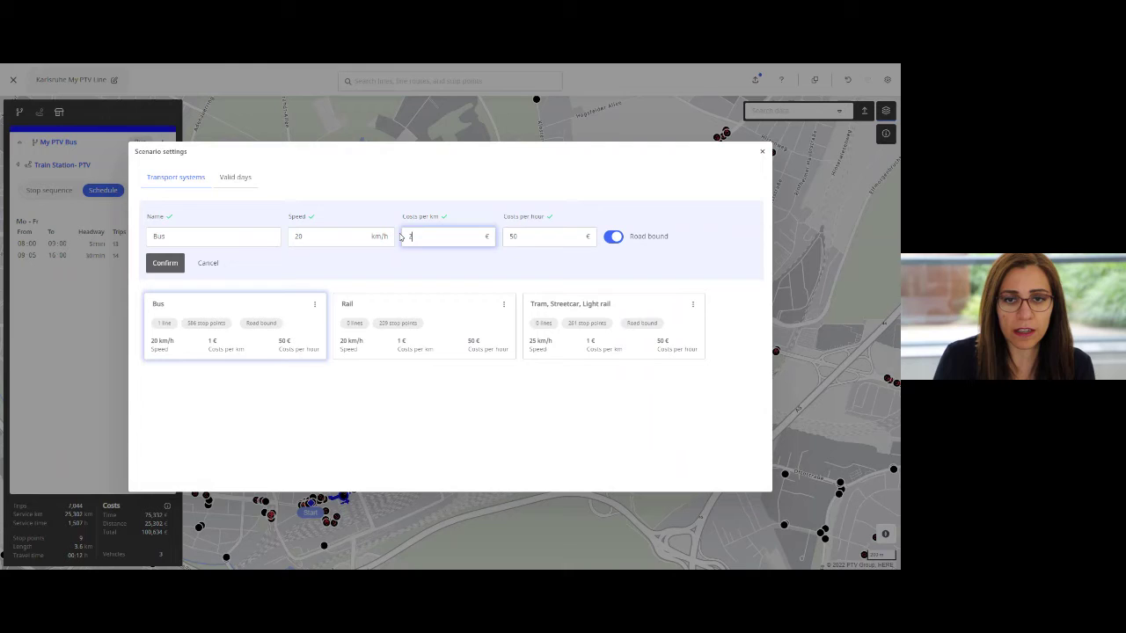
left_click(546, 235)
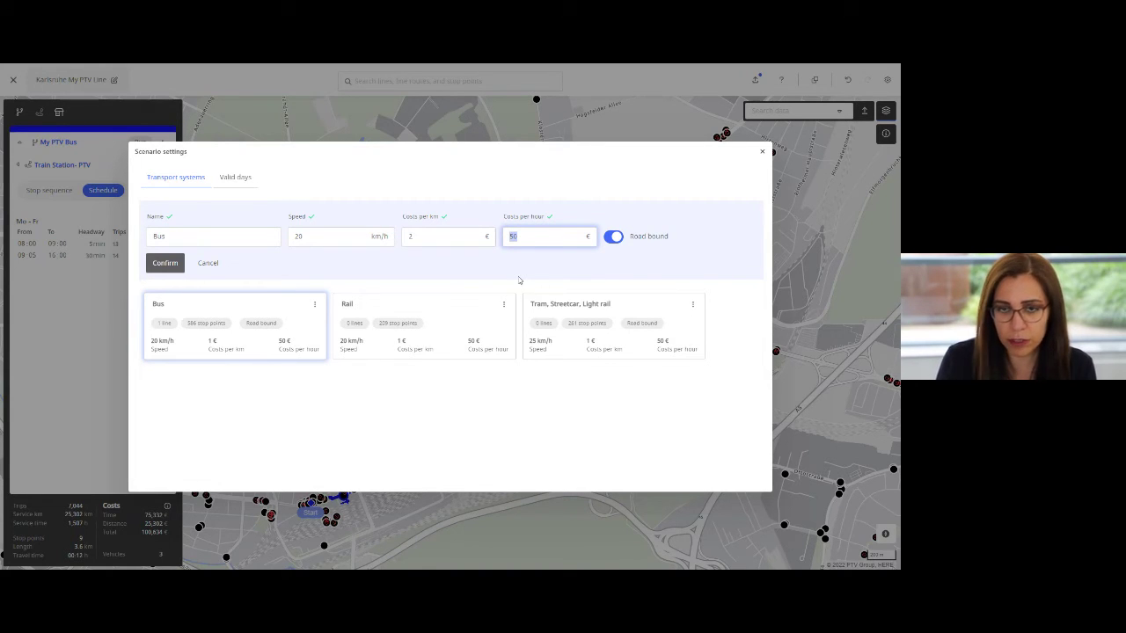
type("45")
left_click(165, 262)
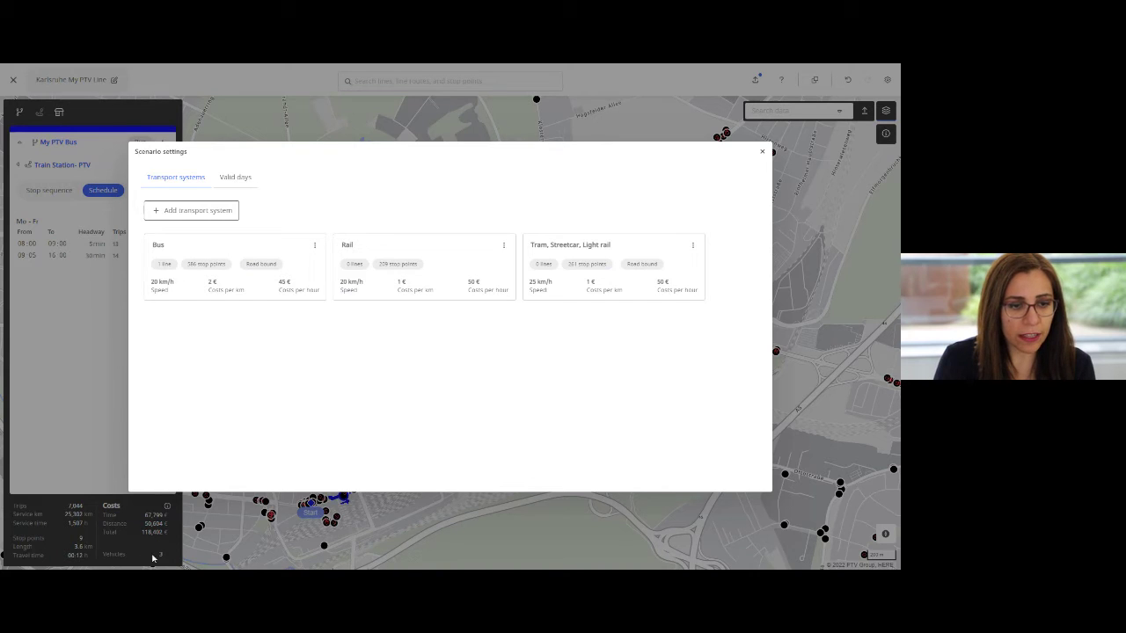
Change the valid-day factors from 260.89/52.178/52.178 to 5 (Mon–Fri), 1 (Saturday) and 1 (Sunday).
left_click(243, 179)
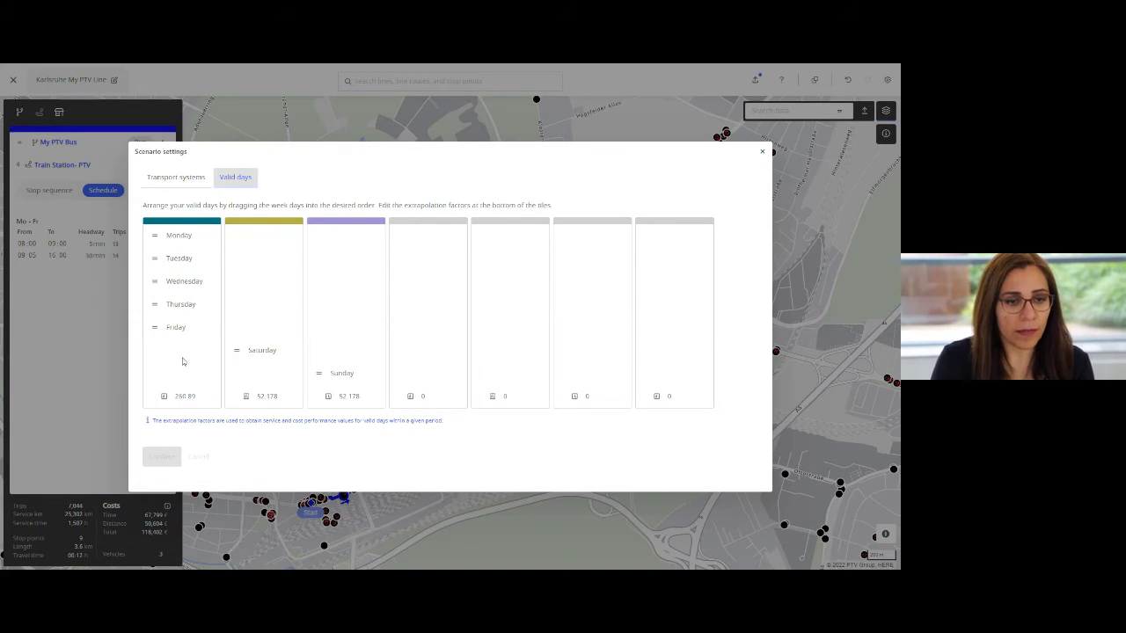
left_click(186, 396)
double_click(186, 396)
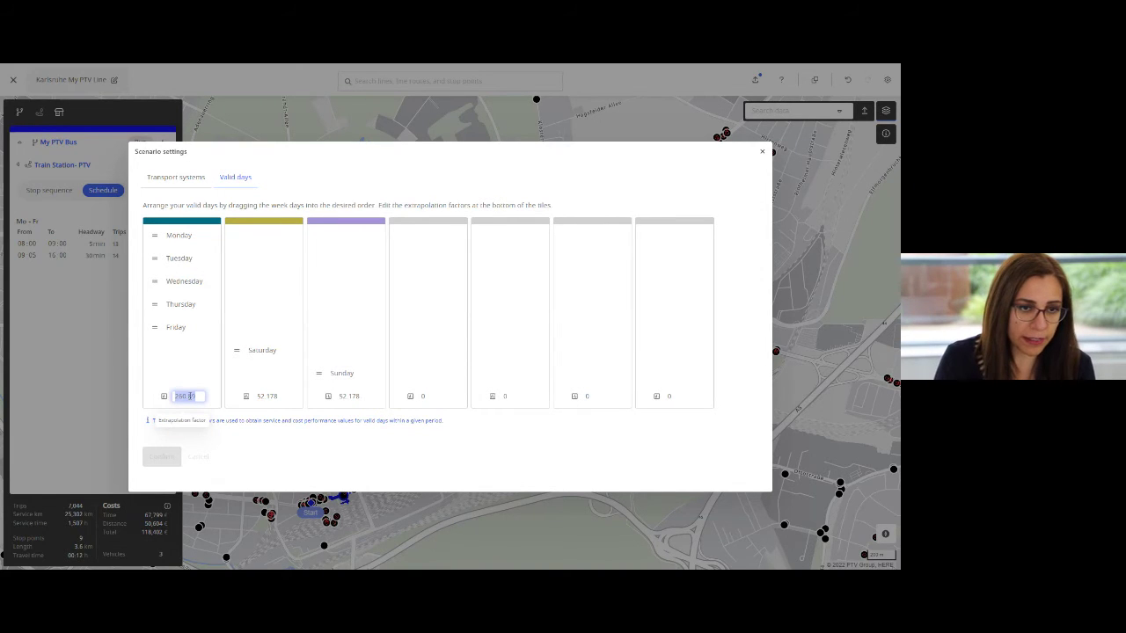
type("5")
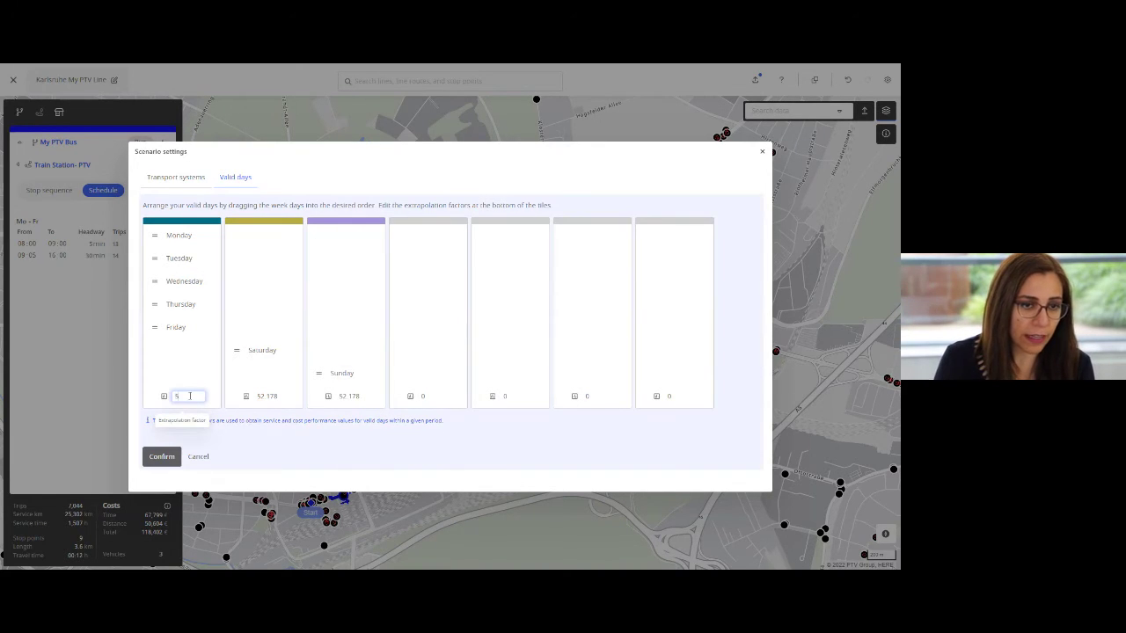
double_click(275, 395)
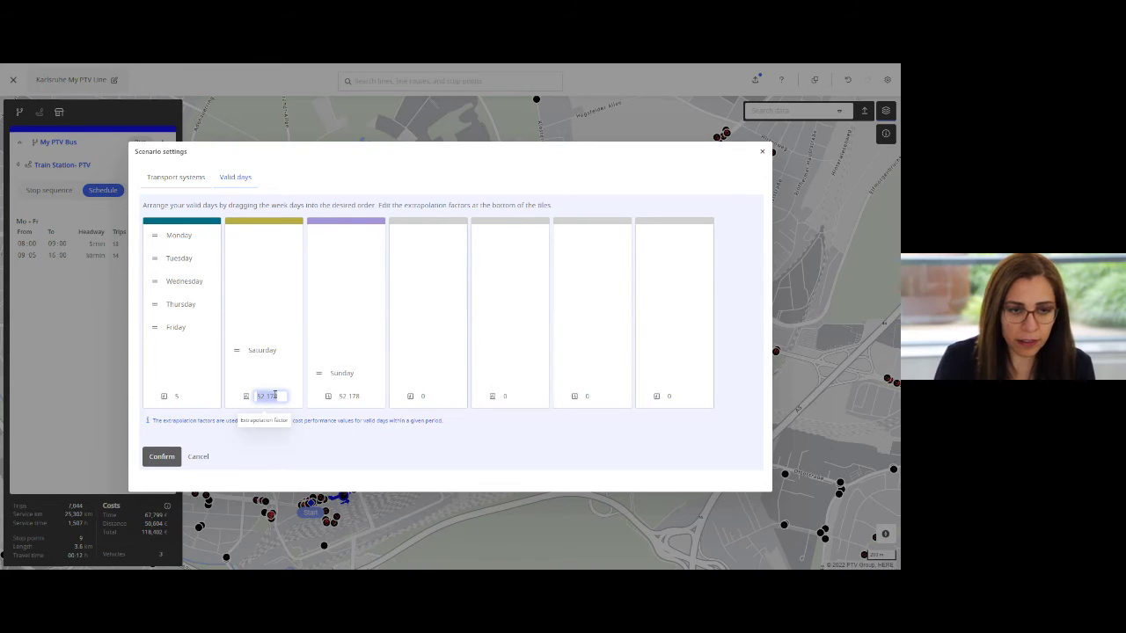
type("1")
double_click(347, 396)
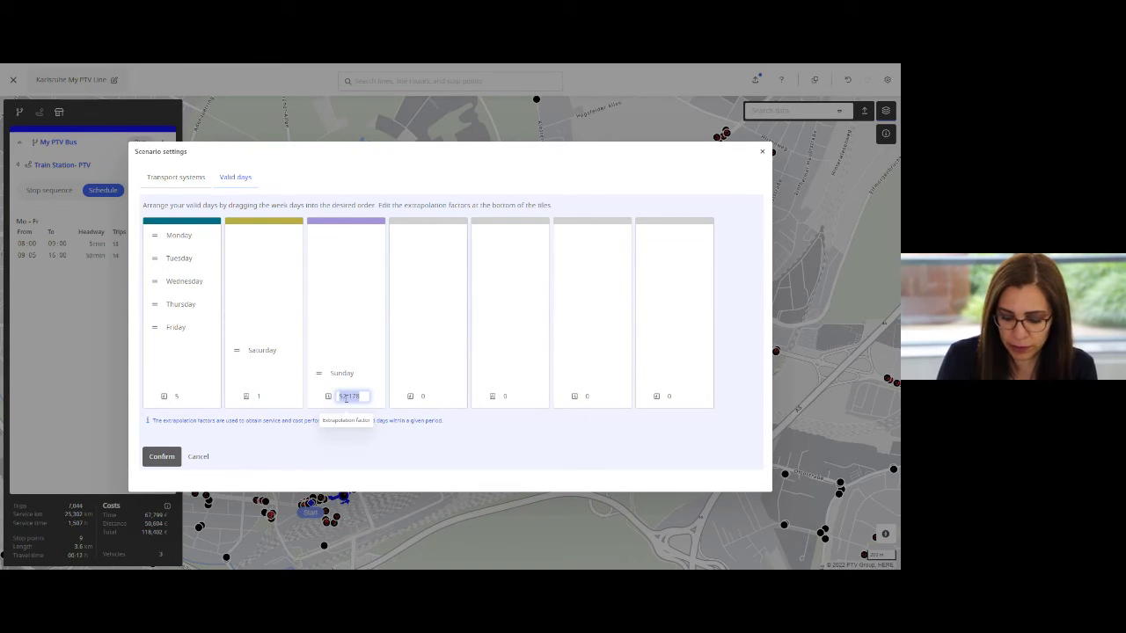
type("1")
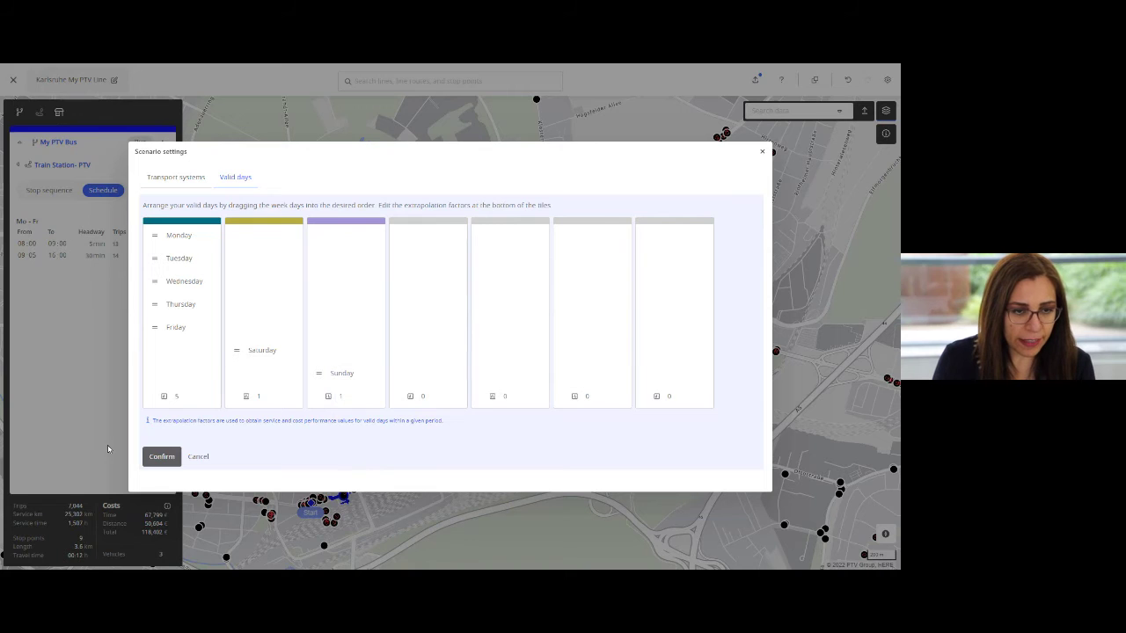
left_click(161, 457)
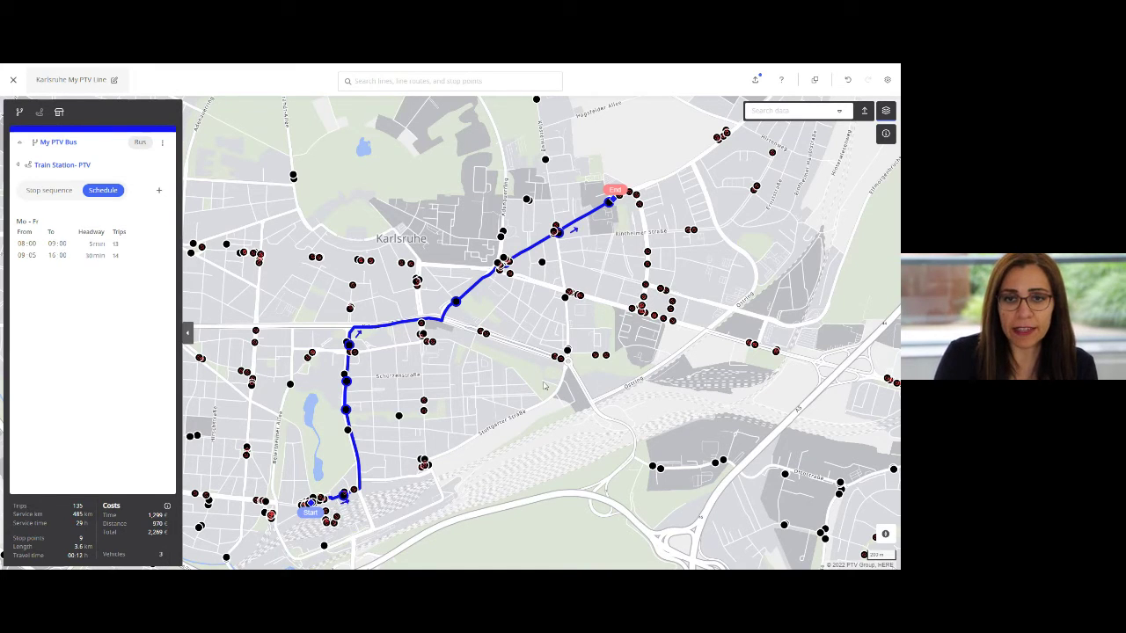
Duplicate the current scenario under the name 'Karlsruhe My PTV Line variant2'.
left_click(812, 82)
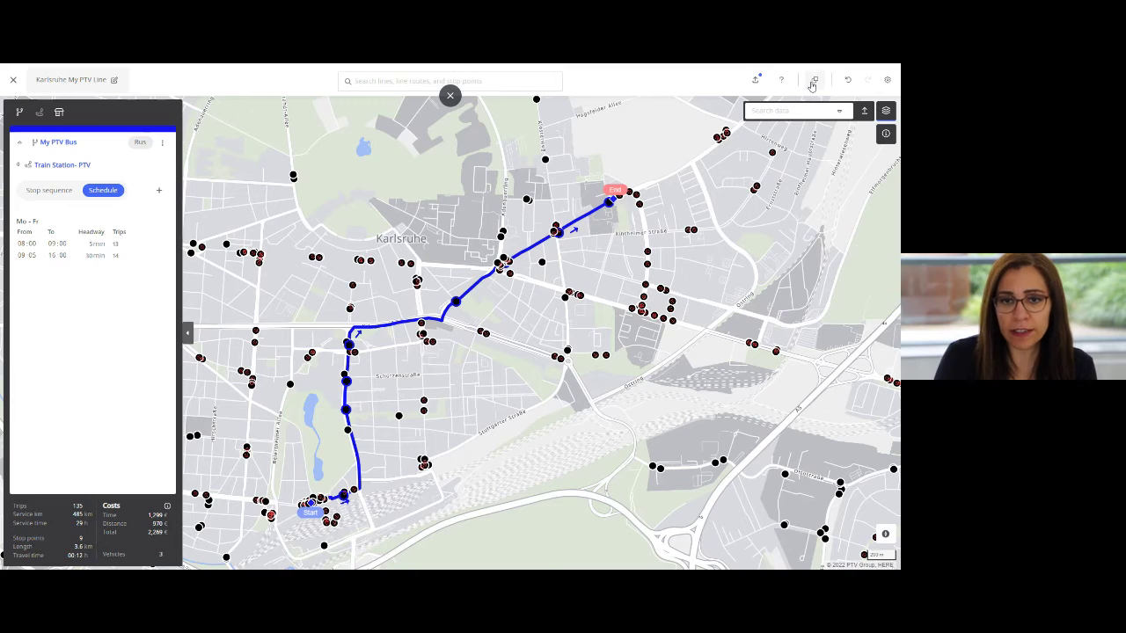
left_click(813, 82)
double_click(476, 309)
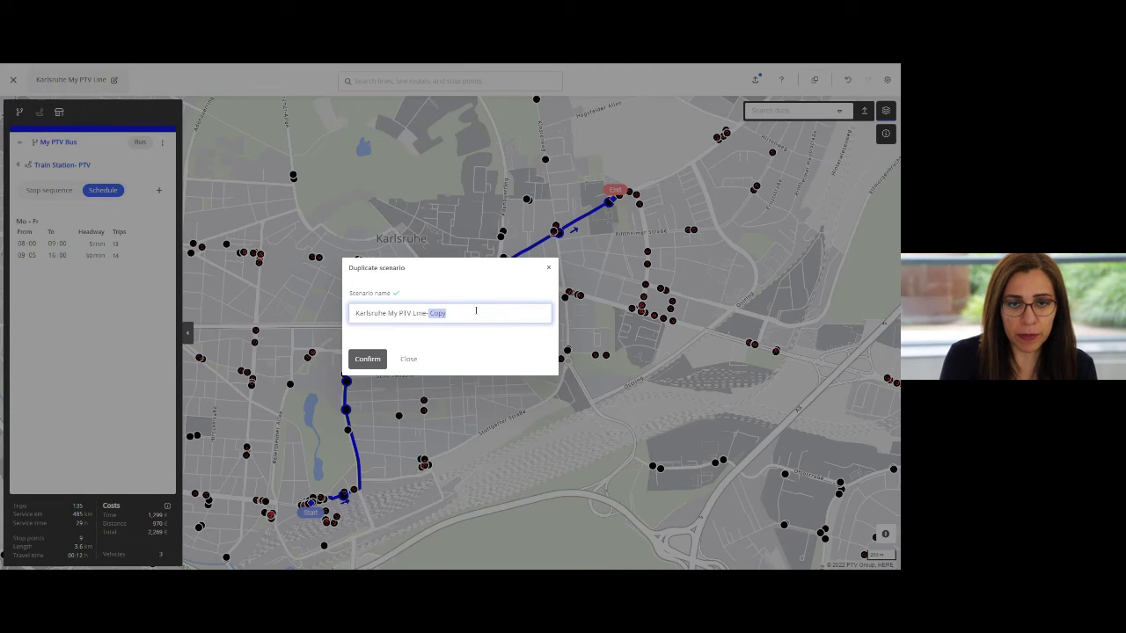
key("BackSpace")
type("variant2")
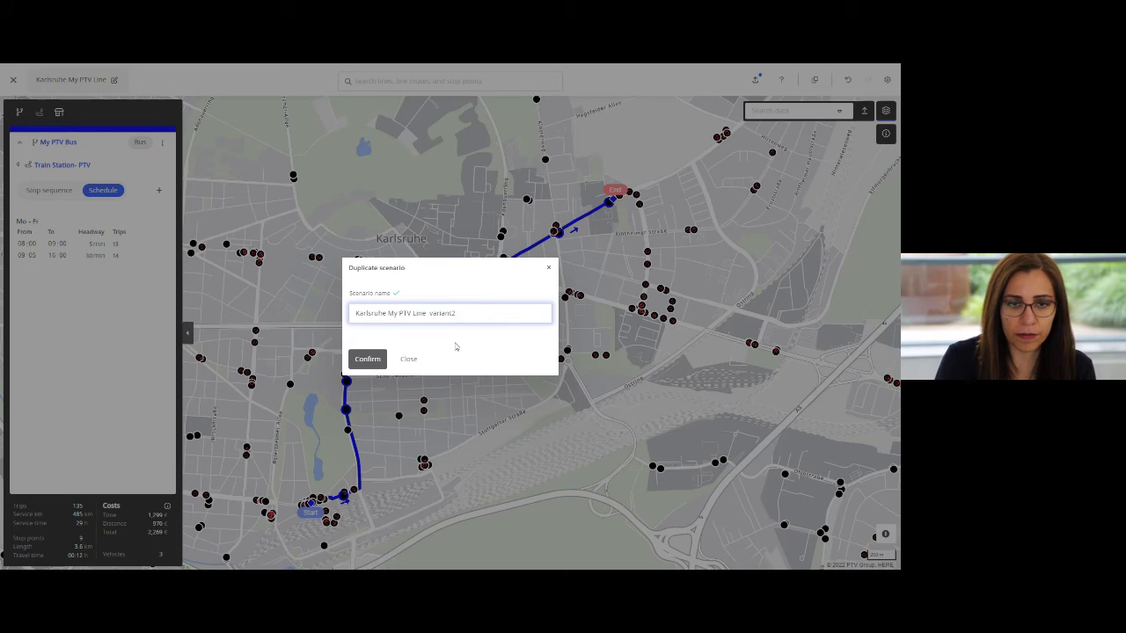
left_click(366, 359)
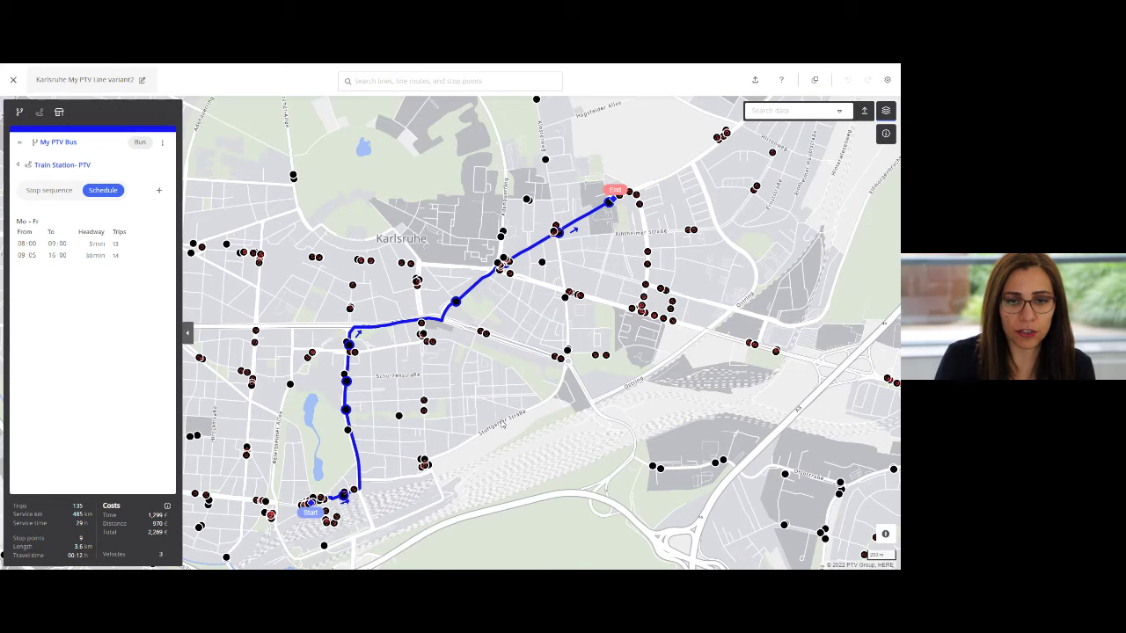
Add a routing point south of the rail yard so the route runs via Wolfartsweierer Str. with five stops.
left_click_drag(503, 433, 482, 405)
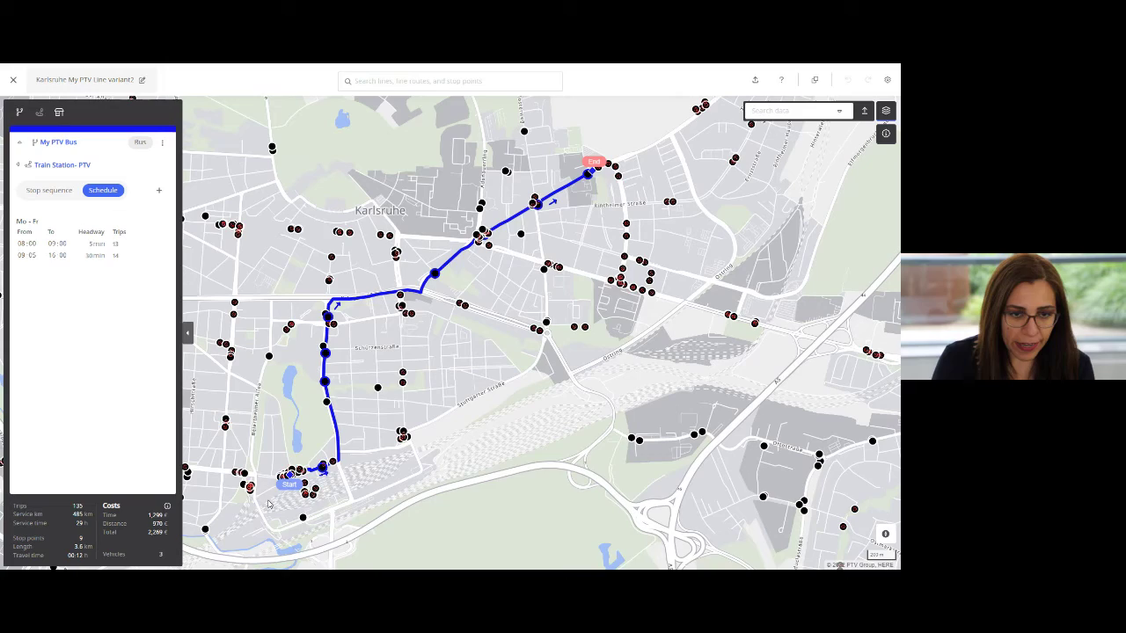
scroll(299, 501, "up", 2)
left_click(332, 438)
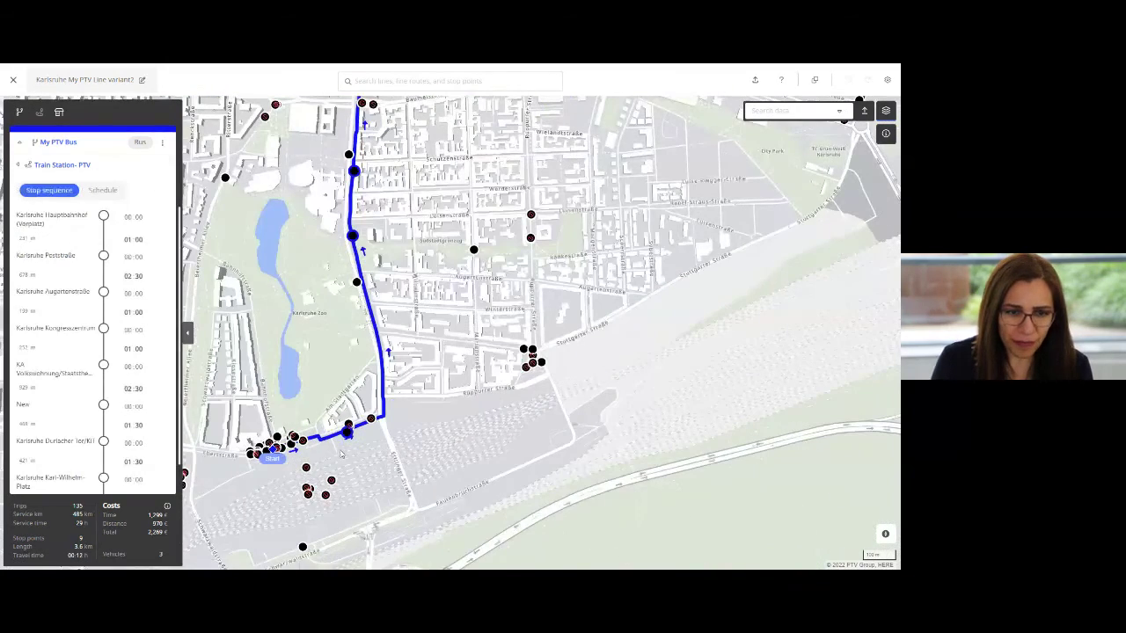
scroll(303, 453, "down", 2)
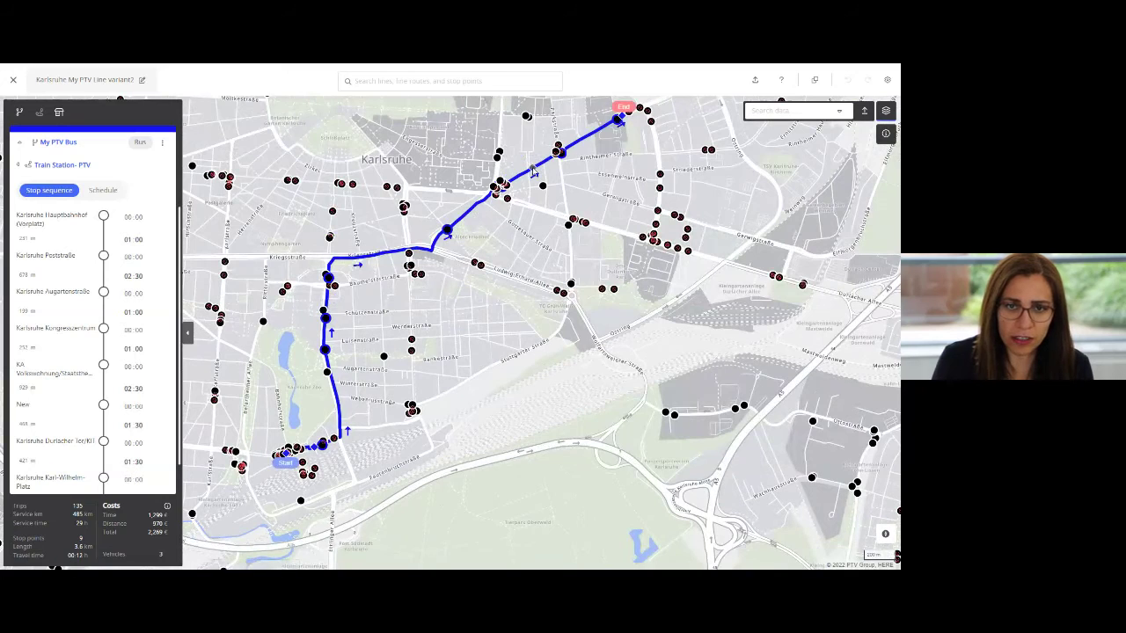
left_click(586, 137)
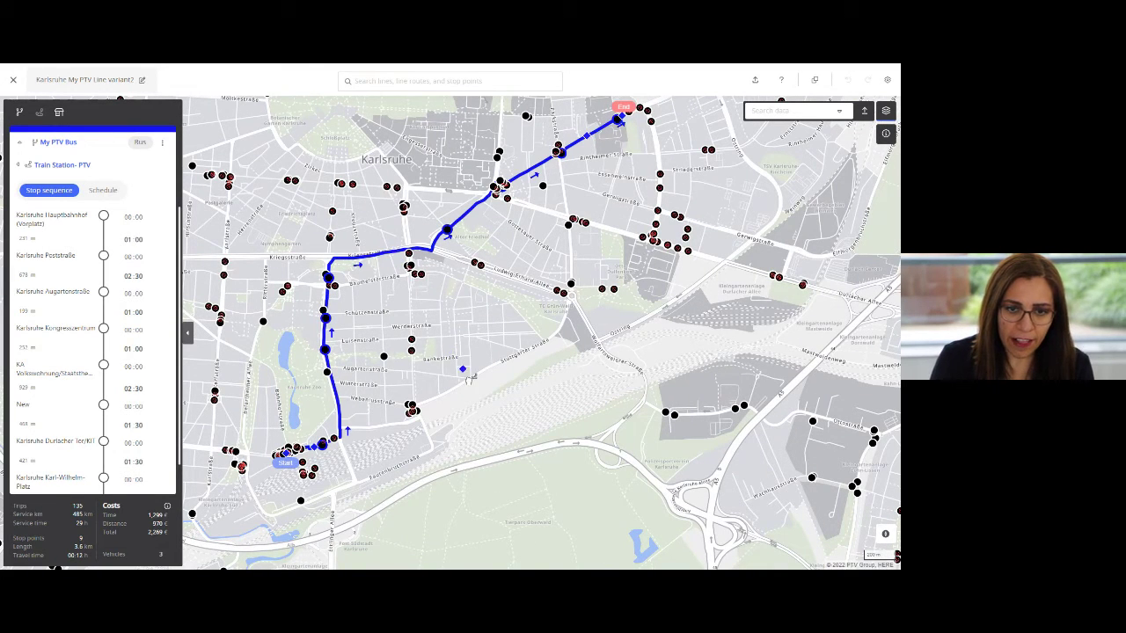
left_click_drag(469, 380, 468, 380)
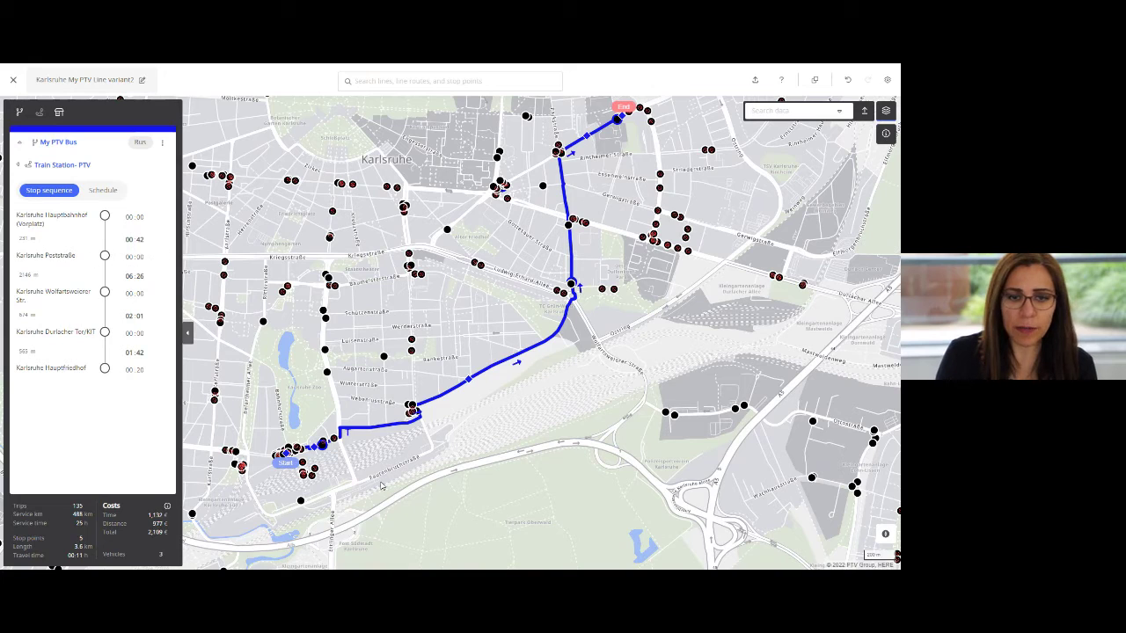
Delete the Karlsruhe Durlacher Tor/KIT stop from the variant2 route, leaving four stop points.
mouse_move(141, 241)
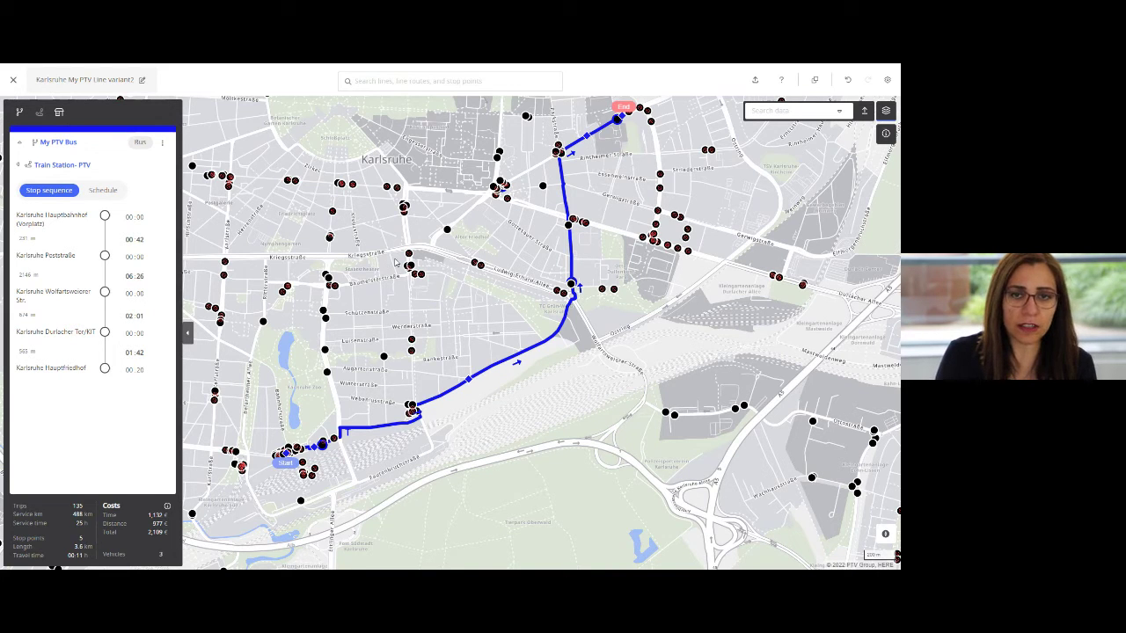
scroll(395, 262, "up", 5)
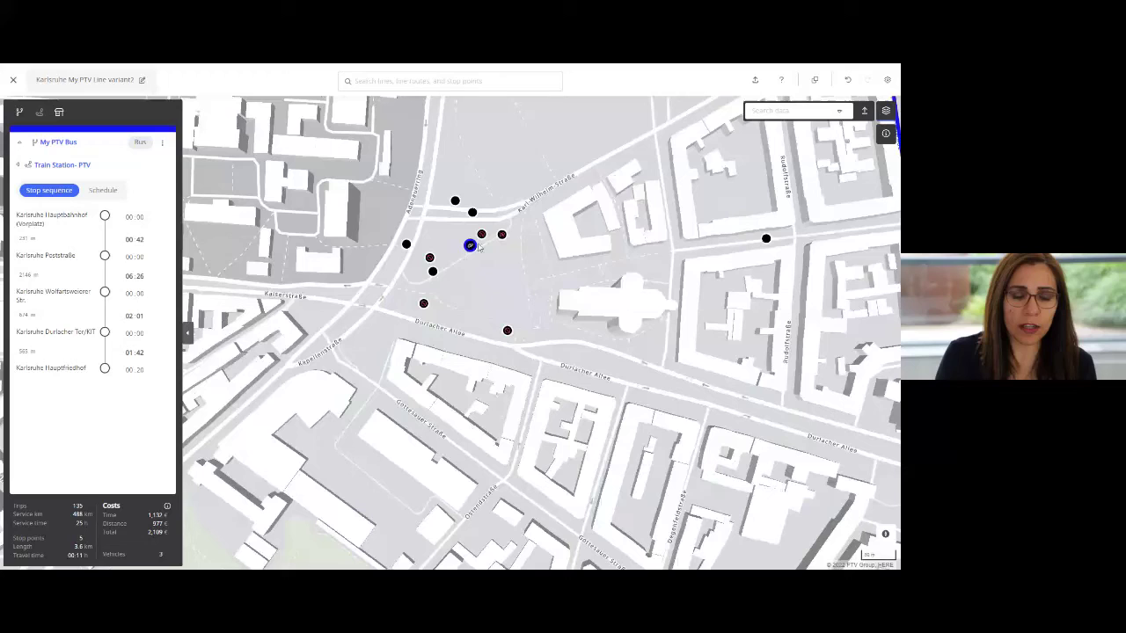
left_click(470, 246)
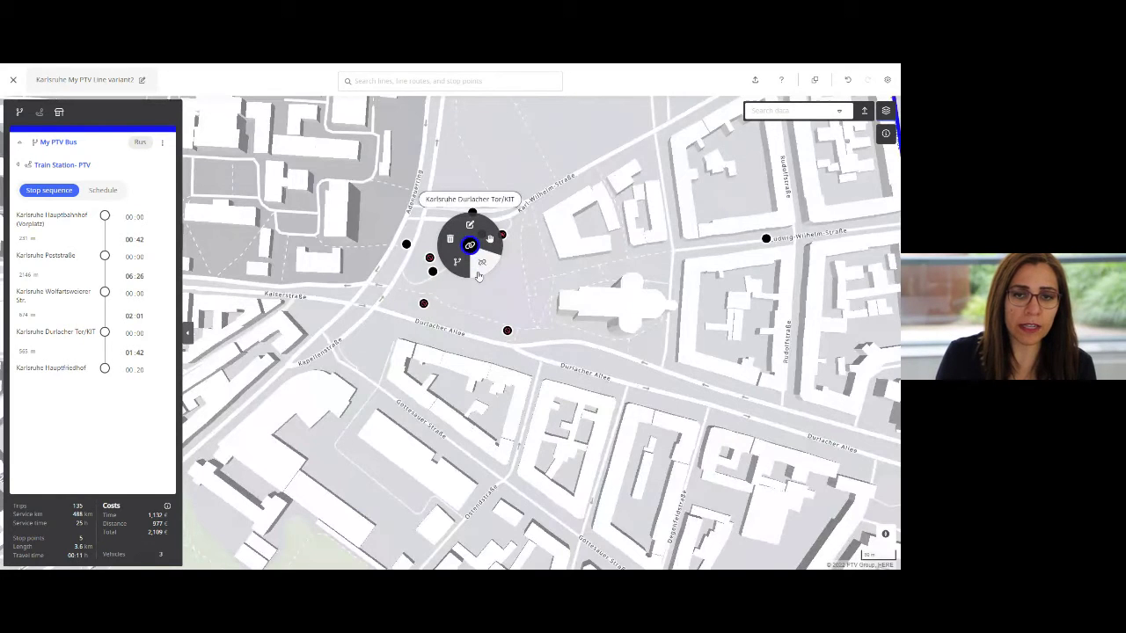
key("Delete")
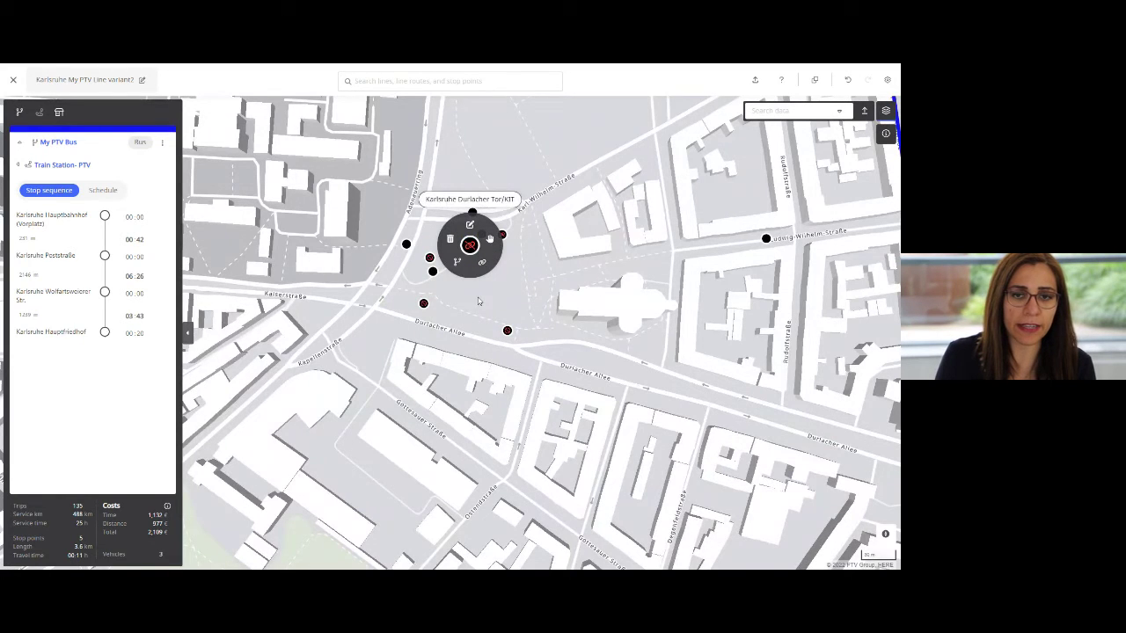
left_click(476, 299)
scroll(475, 299, "down", 1)
scroll(475, 299, "down", 5)
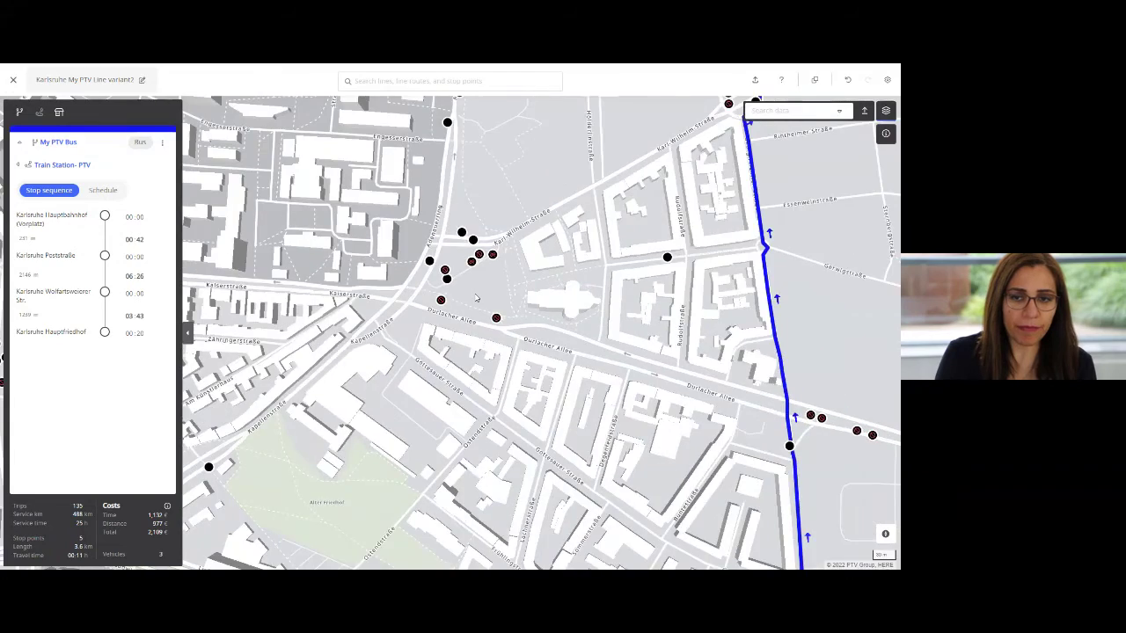
scroll(510, 312, "down", 1)
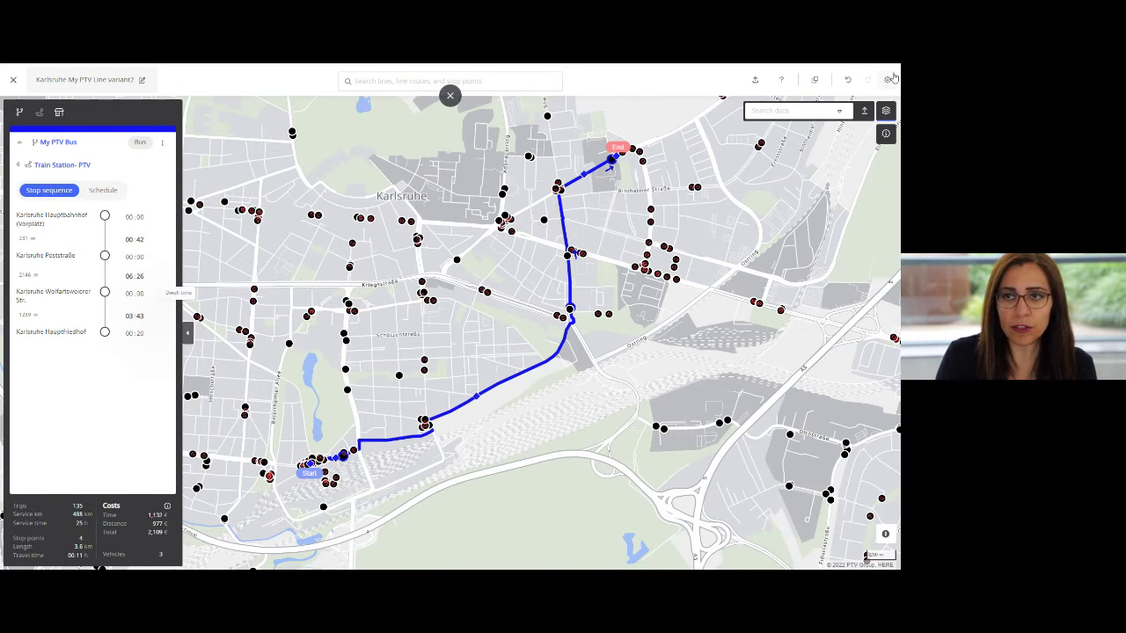
Duplicate the variant as a new scenario named 'Karlsruhe My PTV Line variant 3'.
left_click(814, 80)
left_click_drag(452, 313, 520, 306)
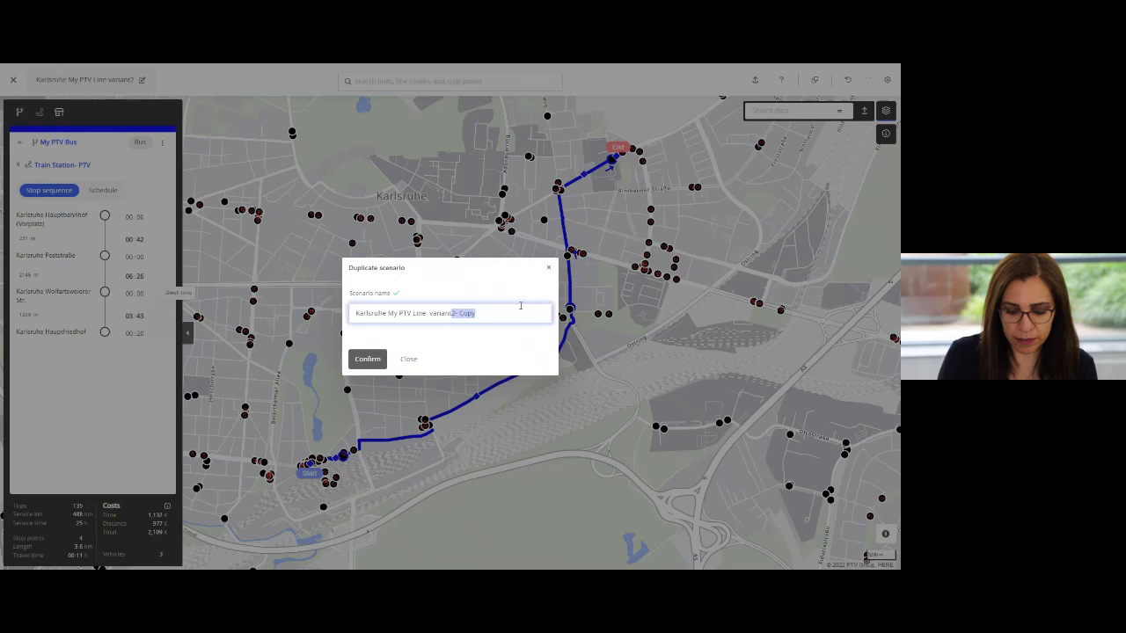
key("BackSpace")
type("3")
left_click(366, 359)
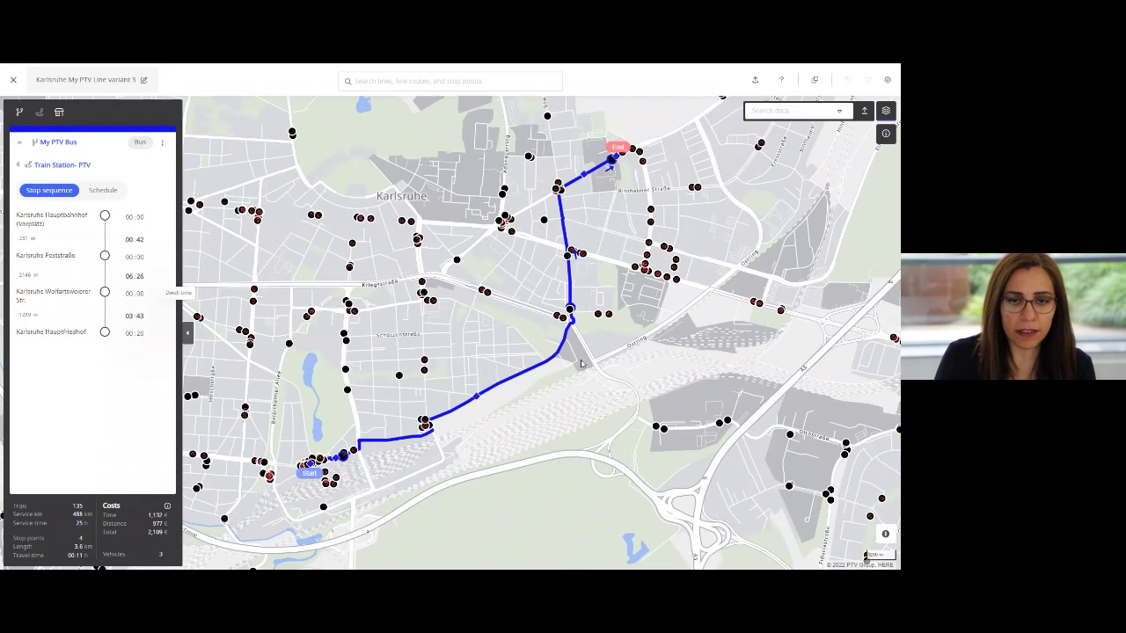
Zoom and pan to the route stretch beside the rail yard south of the main station.
scroll(465, 431, "up", 2)
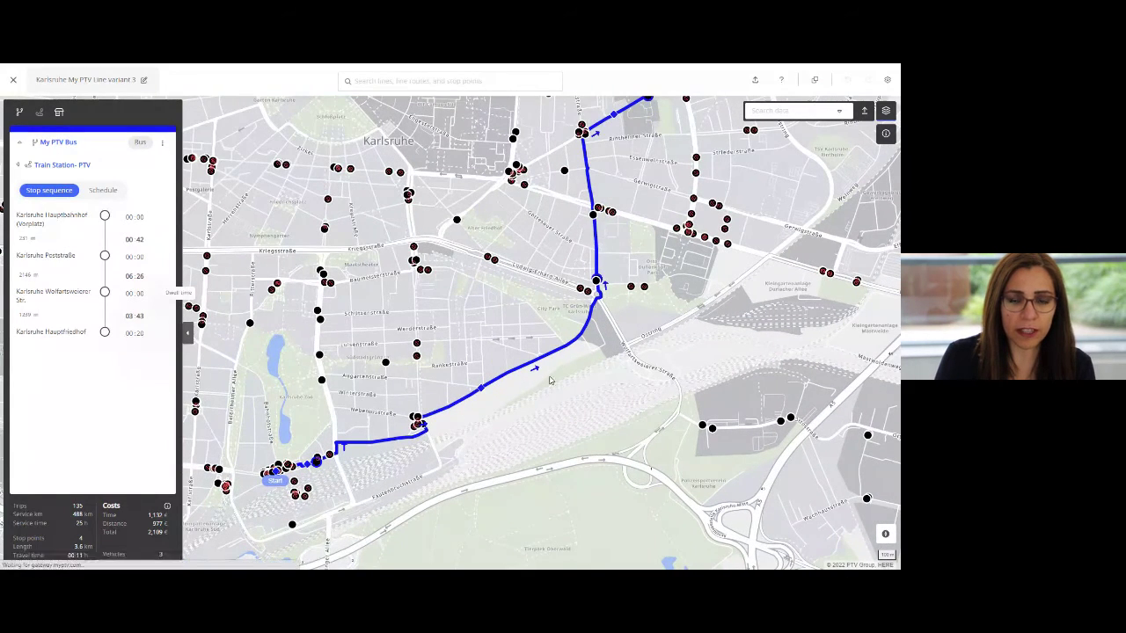
left_click_drag(502, 438, 455, 423)
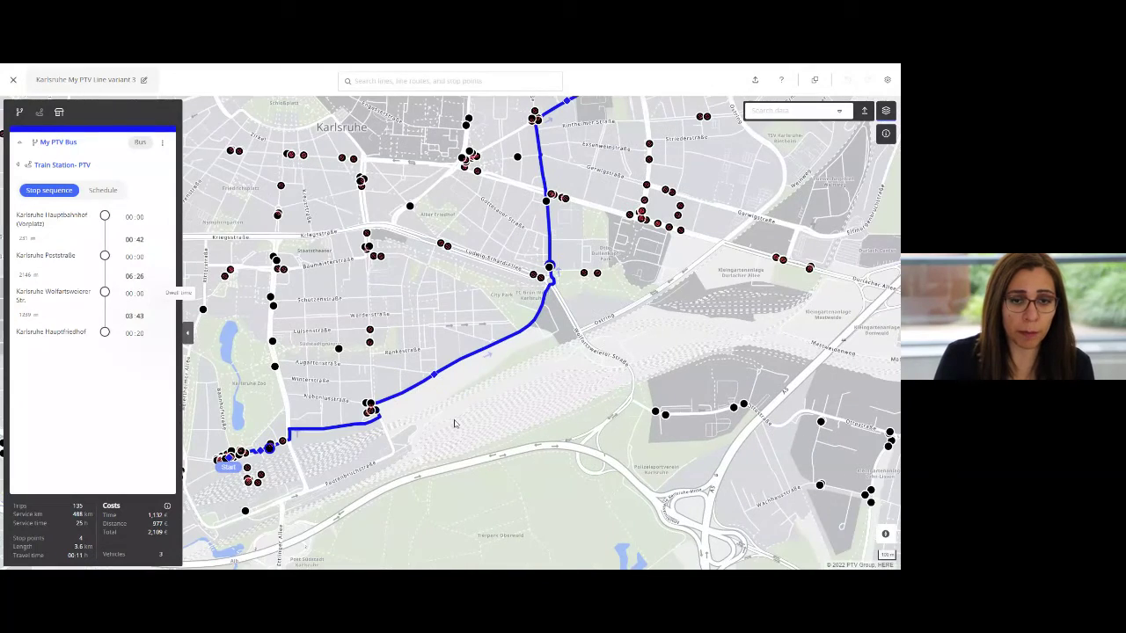
scroll(454, 423, "up", 2)
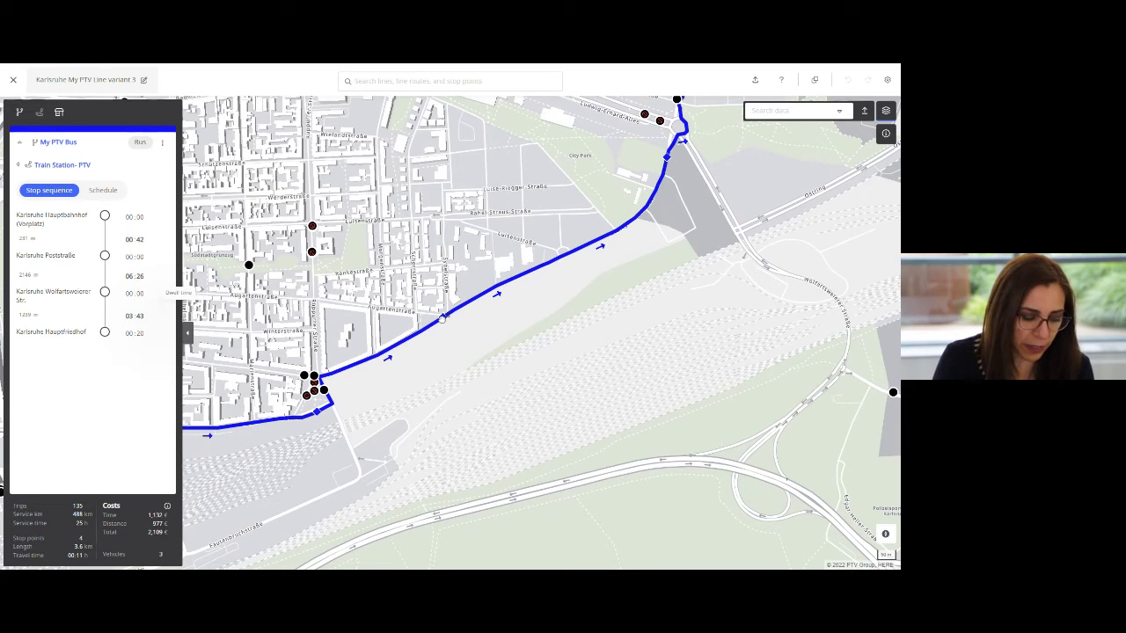
Reroute the line onto Stuttgarter Straße and create a bus-only stop named New on it.
left_click_drag(441, 319, 700, 231)
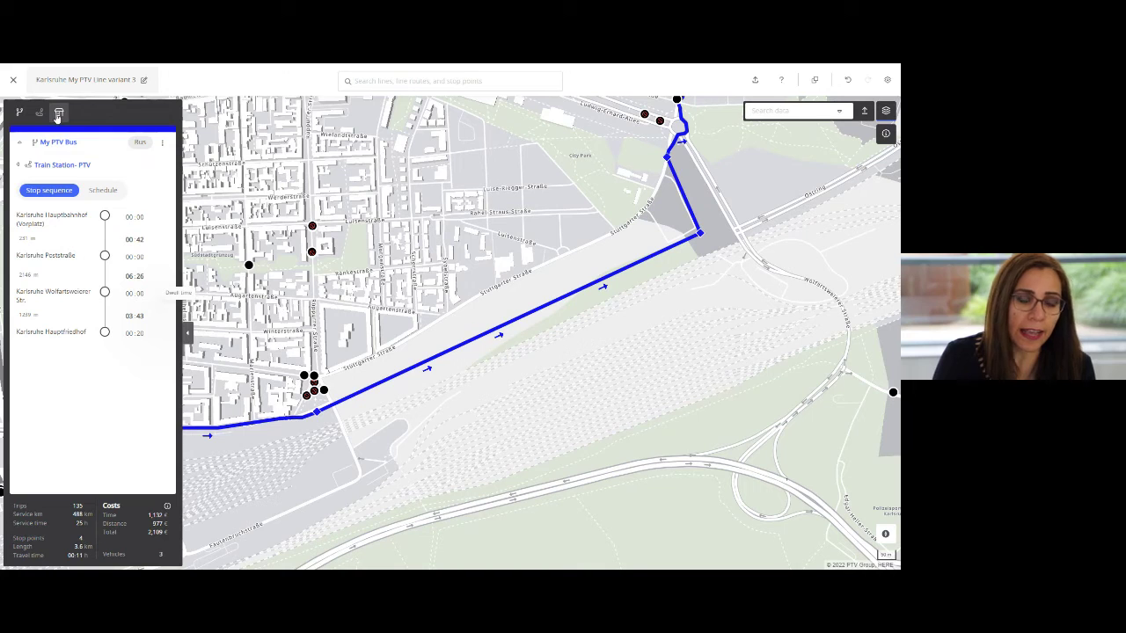
scroll(677, 259, "up", 3)
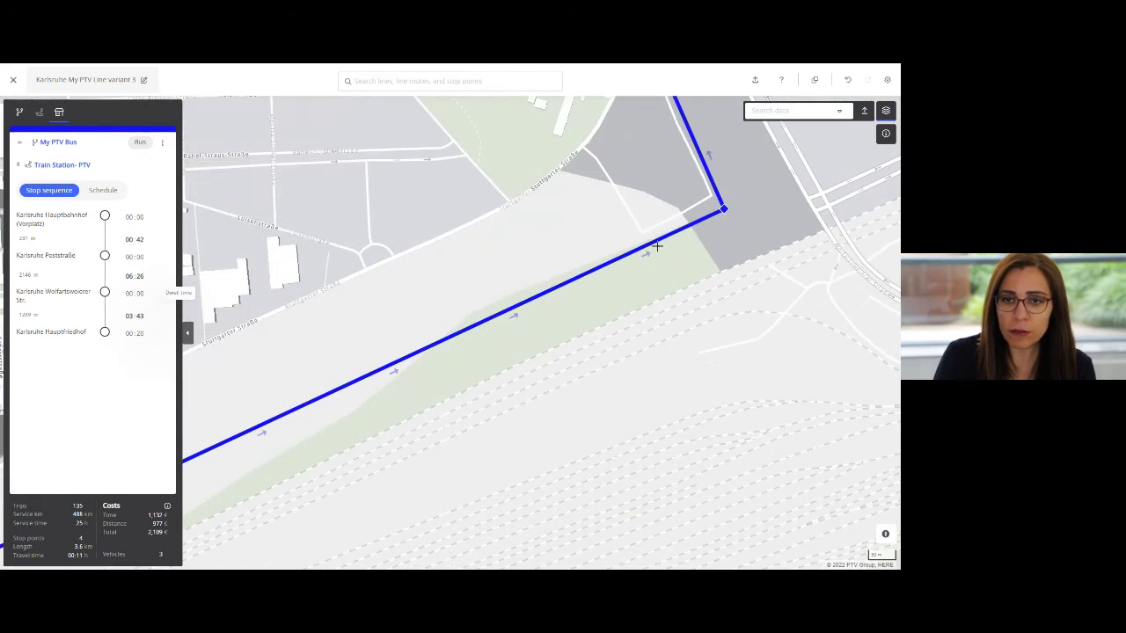
left_click(654, 251)
left_click(658, 236)
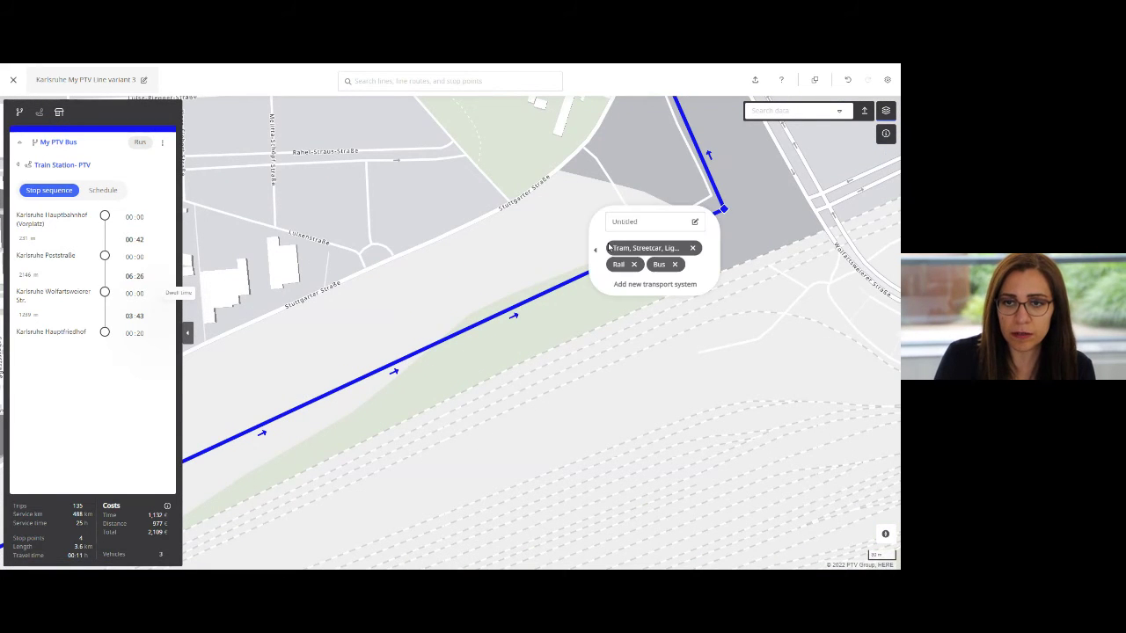
left_click(630, 223)
type("New")
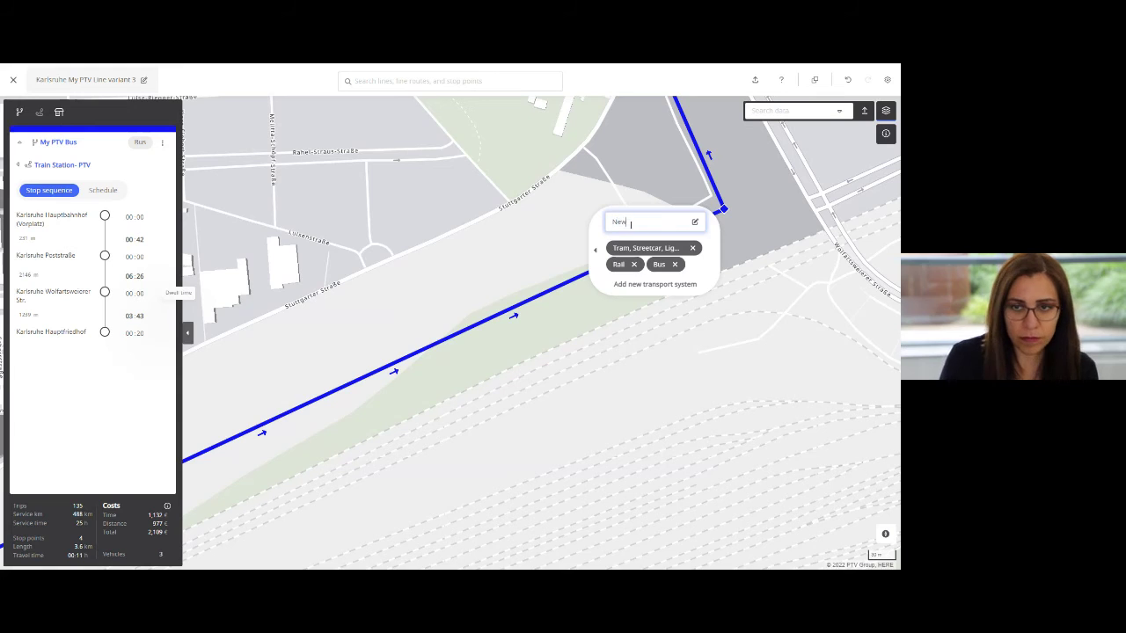
left_click(634, 263)
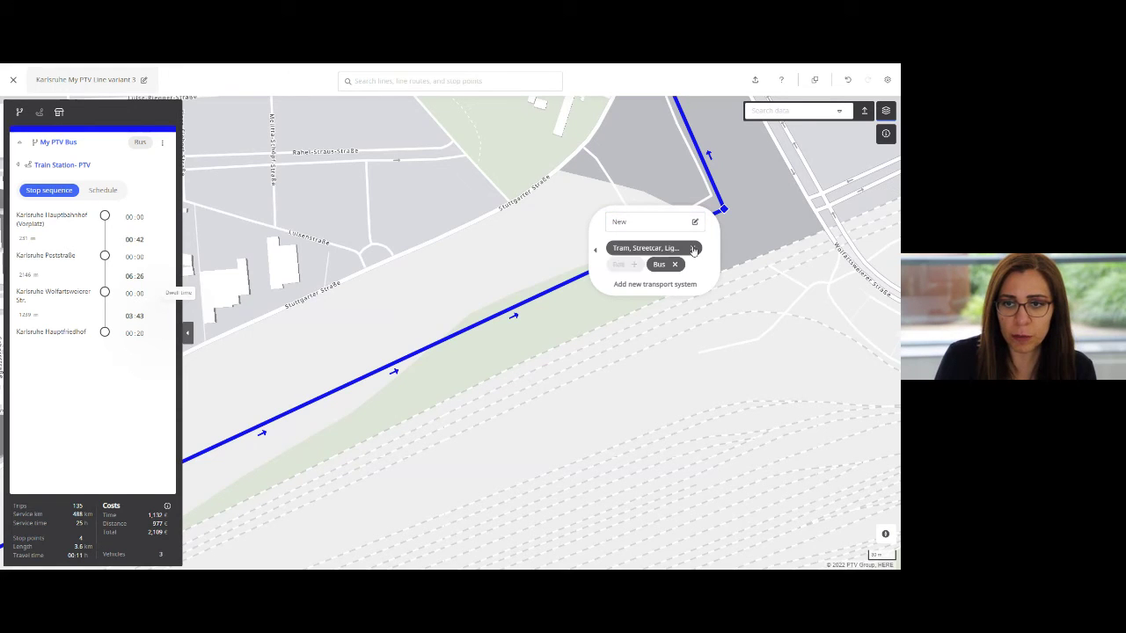
left_click(615, 319)
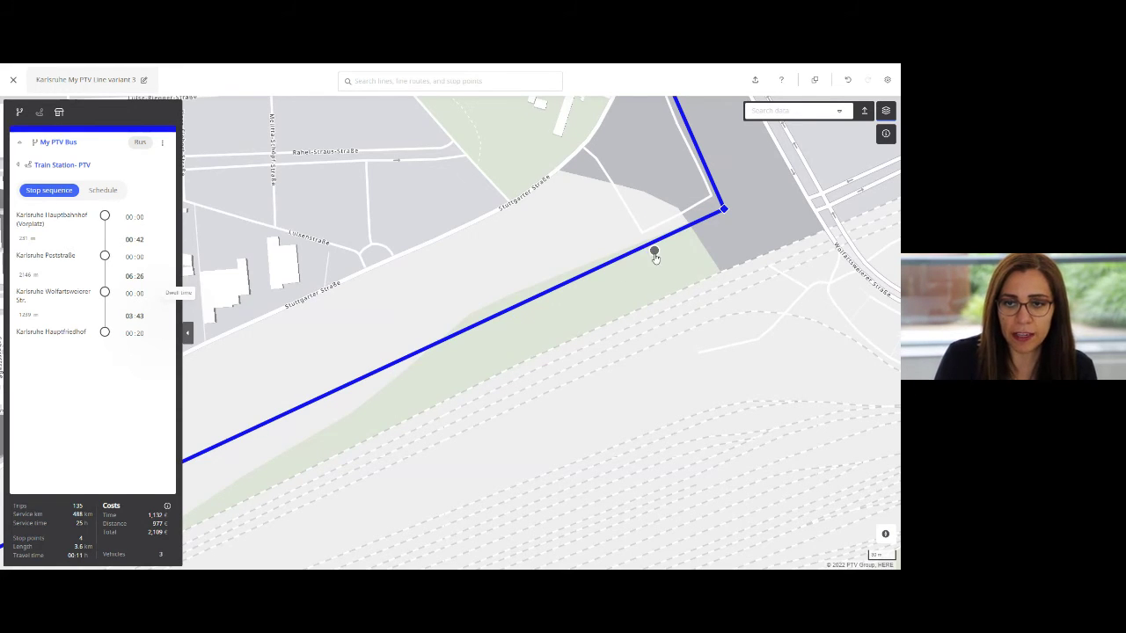
Insert the New stop into the line between Poststraße and Wolfartsweierer Str.
left_click(655, 251)
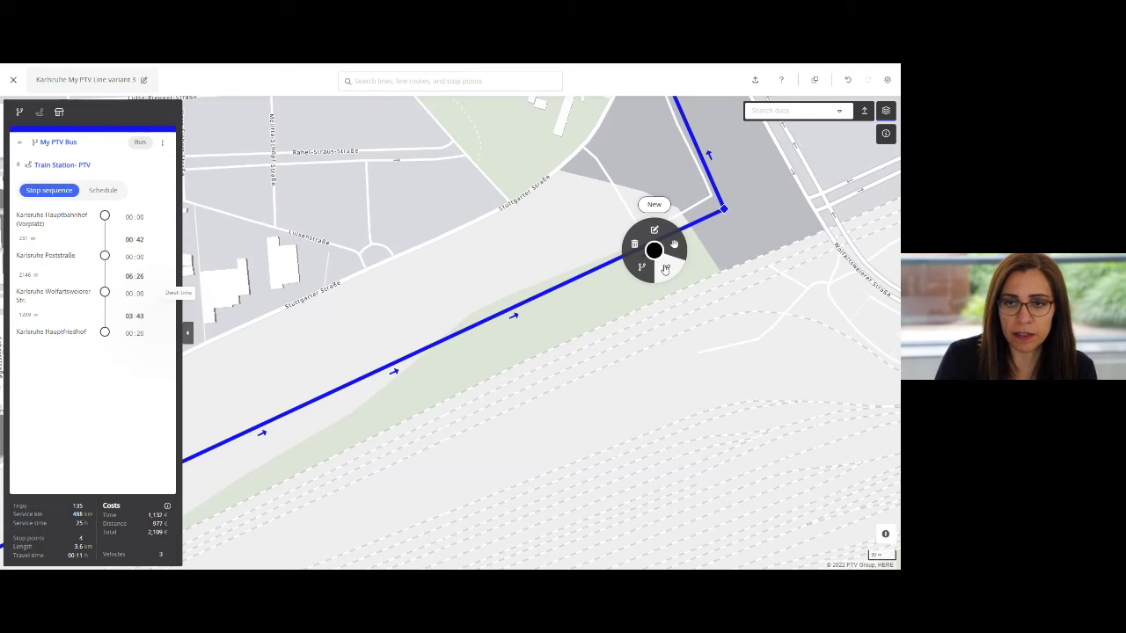
left_click(603, 302)
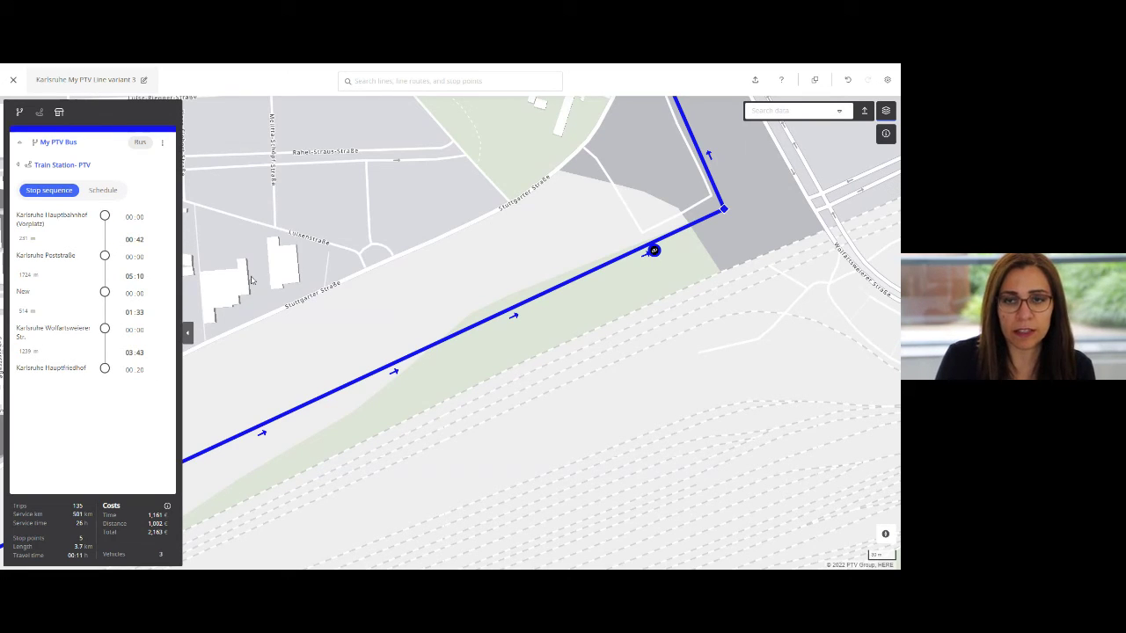
scroll(363, 402, "down", 2)
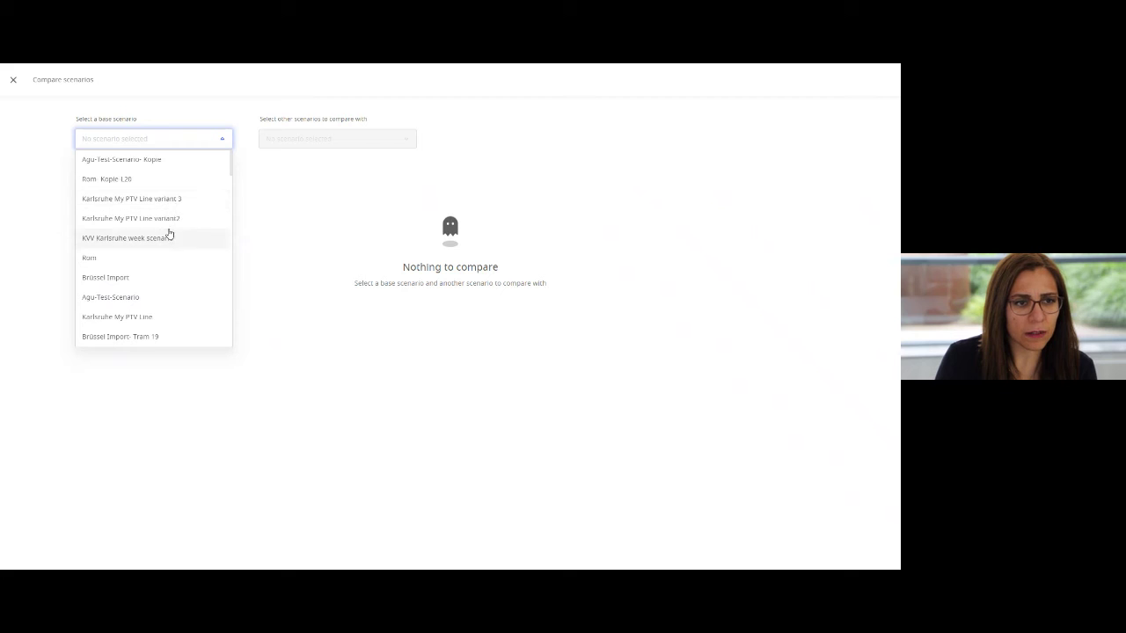
Compare base Karlsruhe My PTV Line against variant2 and variant 3 using absolute values.
left_click(116, 317)
left_click(326, 140)
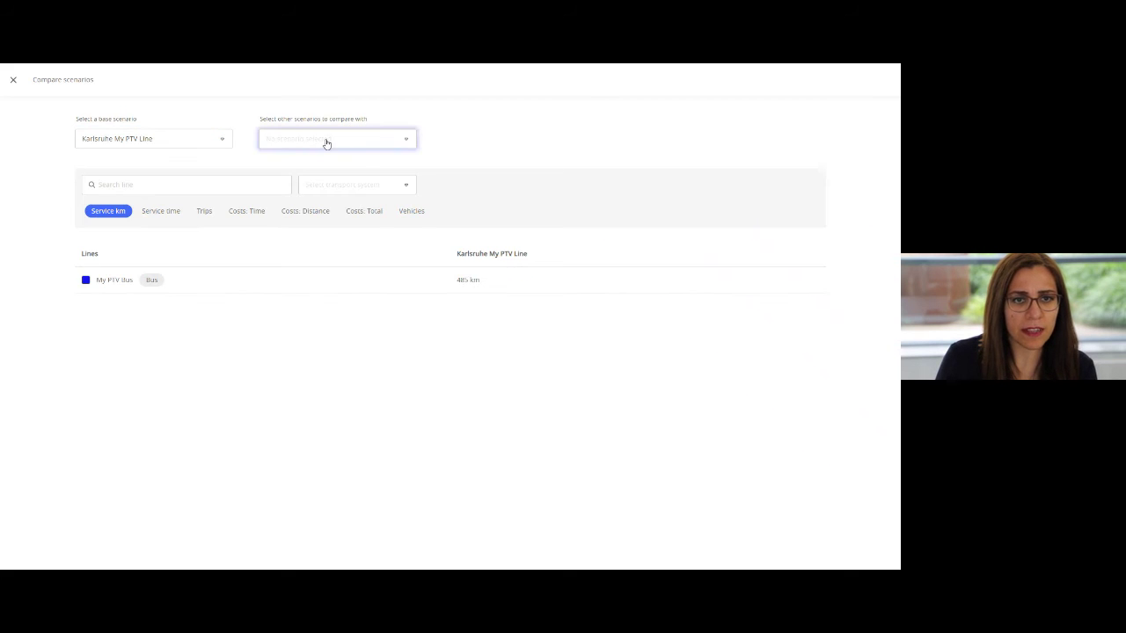
left_click(354, 198)
left_click(440, 370)
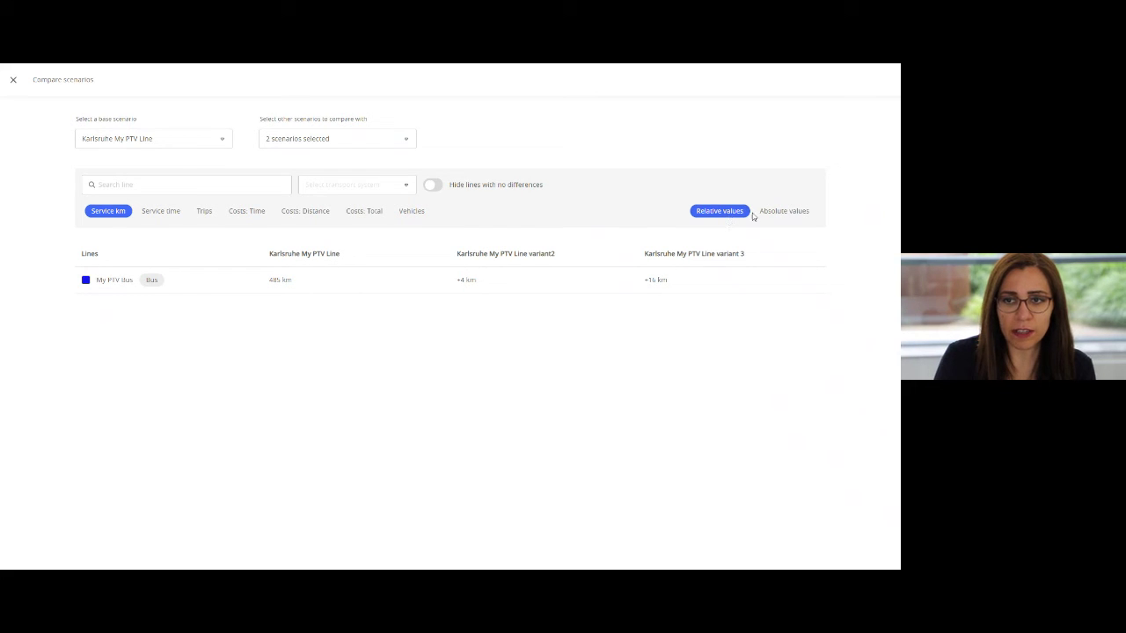
left_click(797, 212)
Review the service time, trips, distance costs, total costs and vehicles KPIs across the scenarios.
left_click(162, 213)
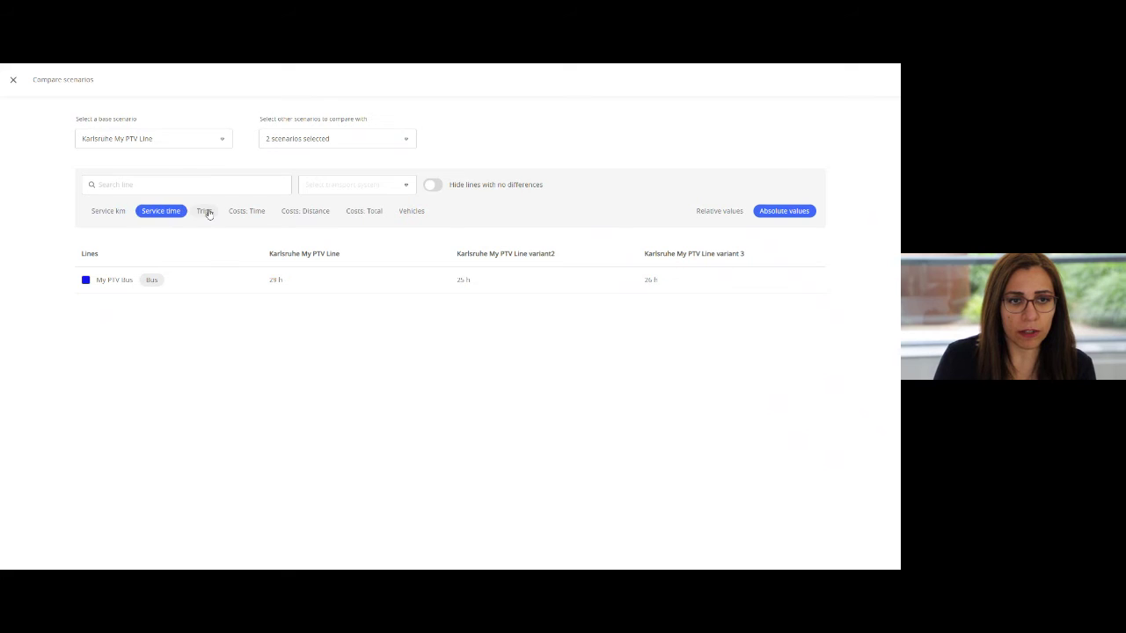
left_click(204, 211)
left_click(305, 212)
left_click(355, 212)
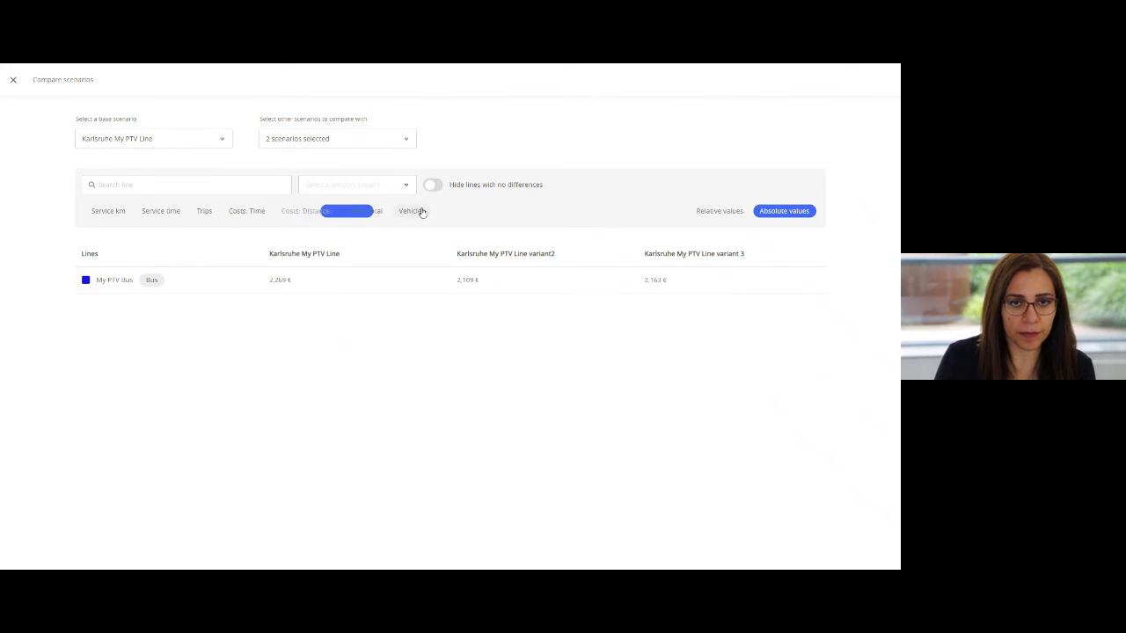
left_click(413, 211)
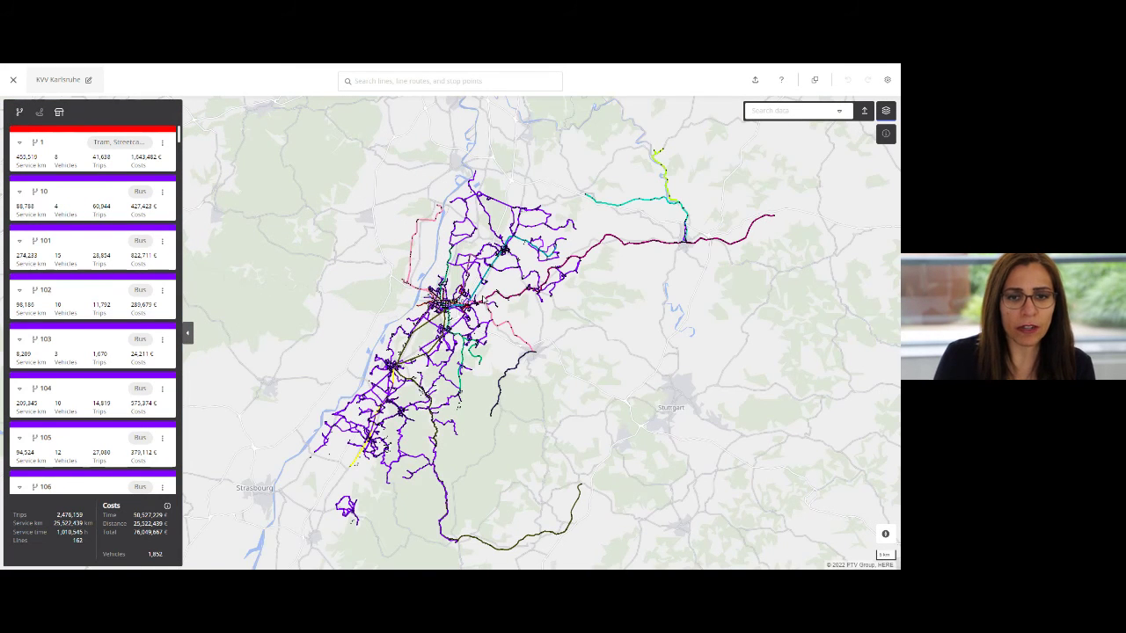
Zoom in on the Karlsruhe area of the 163-line KVV Karlsruhe network.
scroll(456, 273, "up", 3)
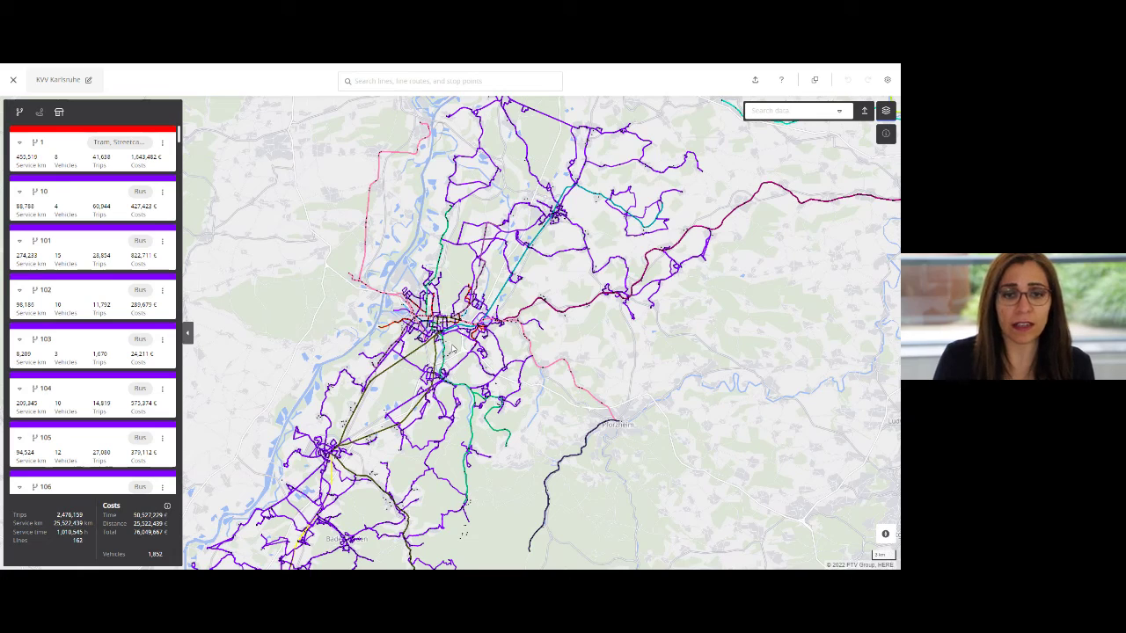
scroll(451, 349, "up", 3)
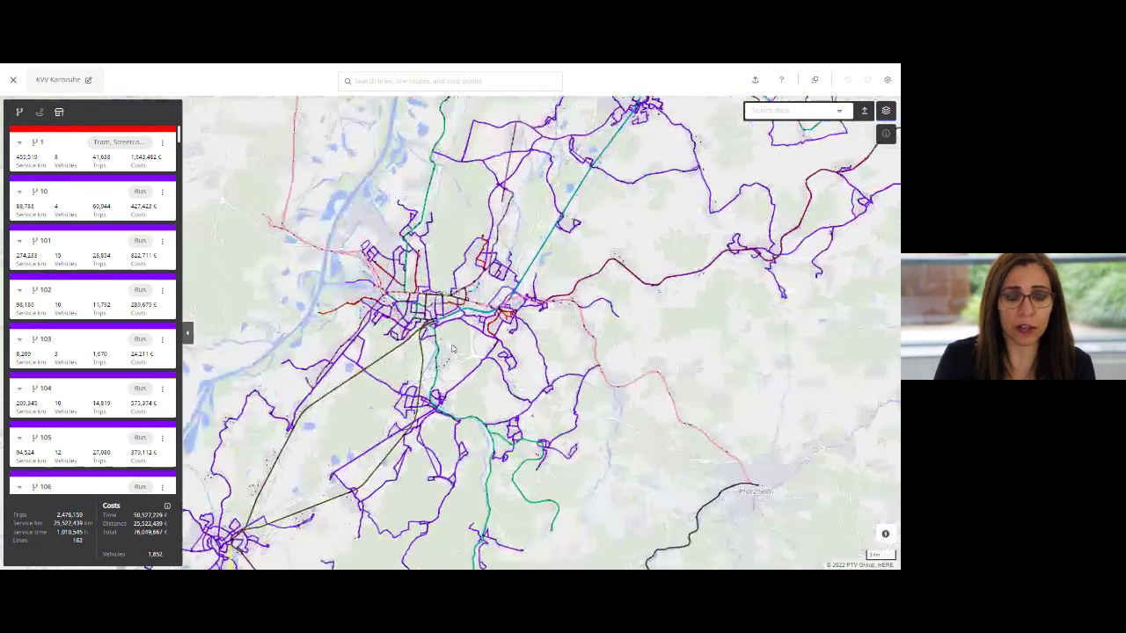
Search data for 'zen' and turn on the Zensus 2011 Southern Germany einwohner layer.
left_click(806, 111)
type("zen")
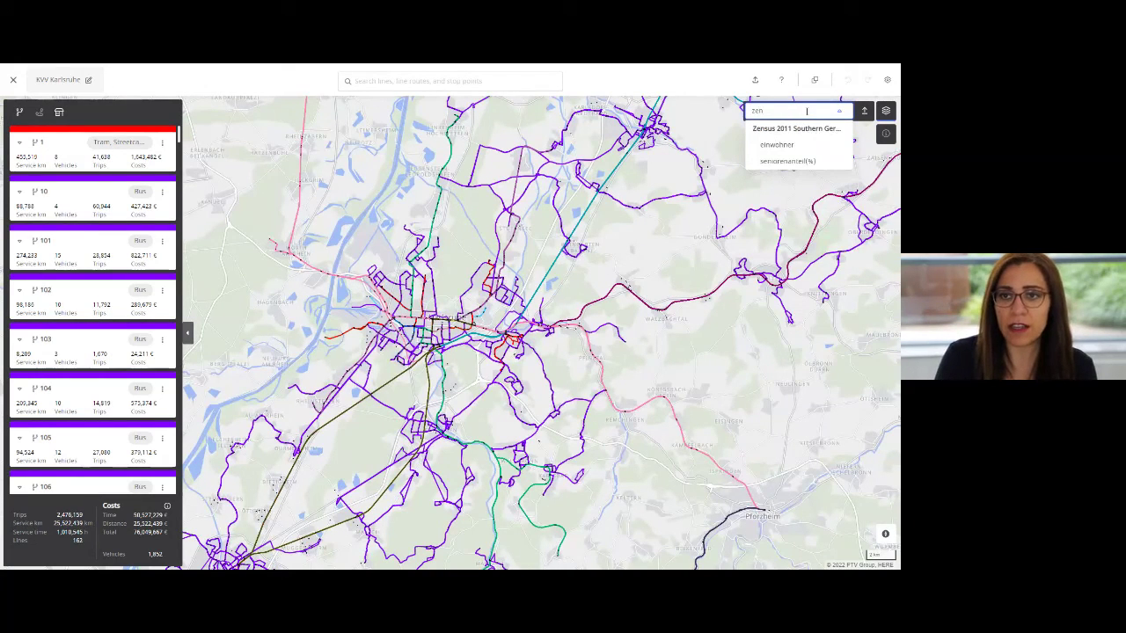
left_click(792, 144)
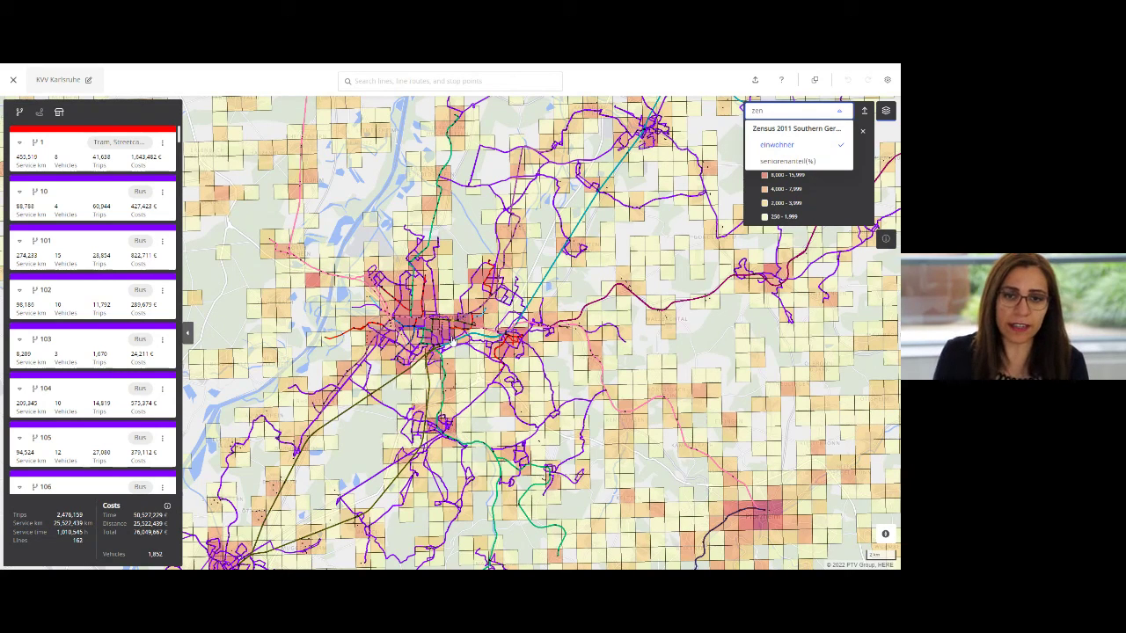
scroll(624, 345, "down", 1)
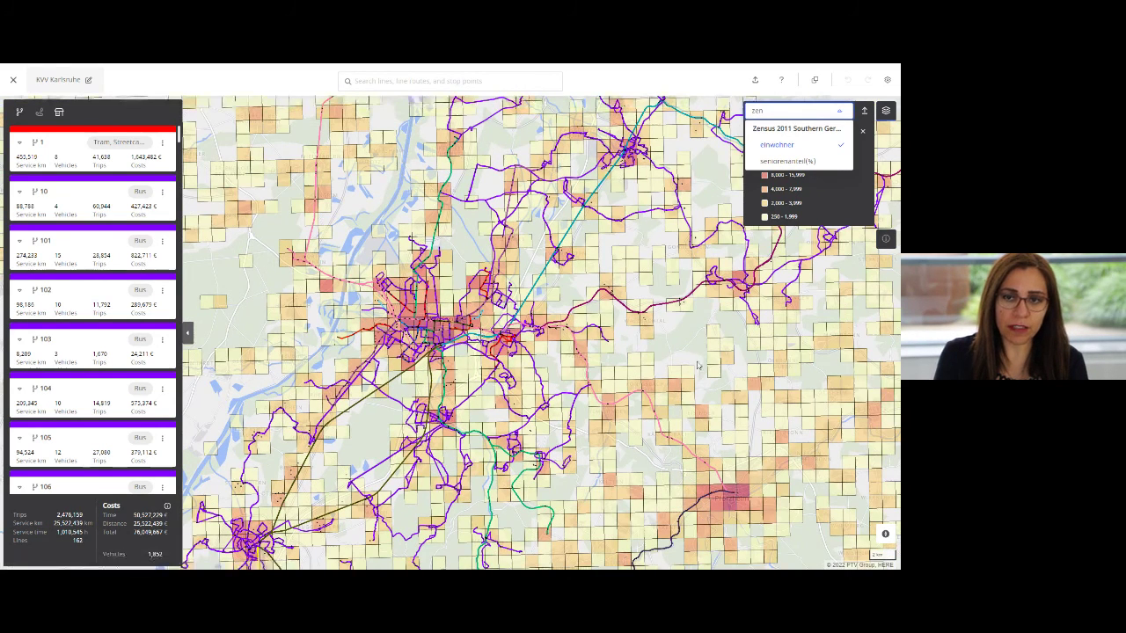
key("Escape")
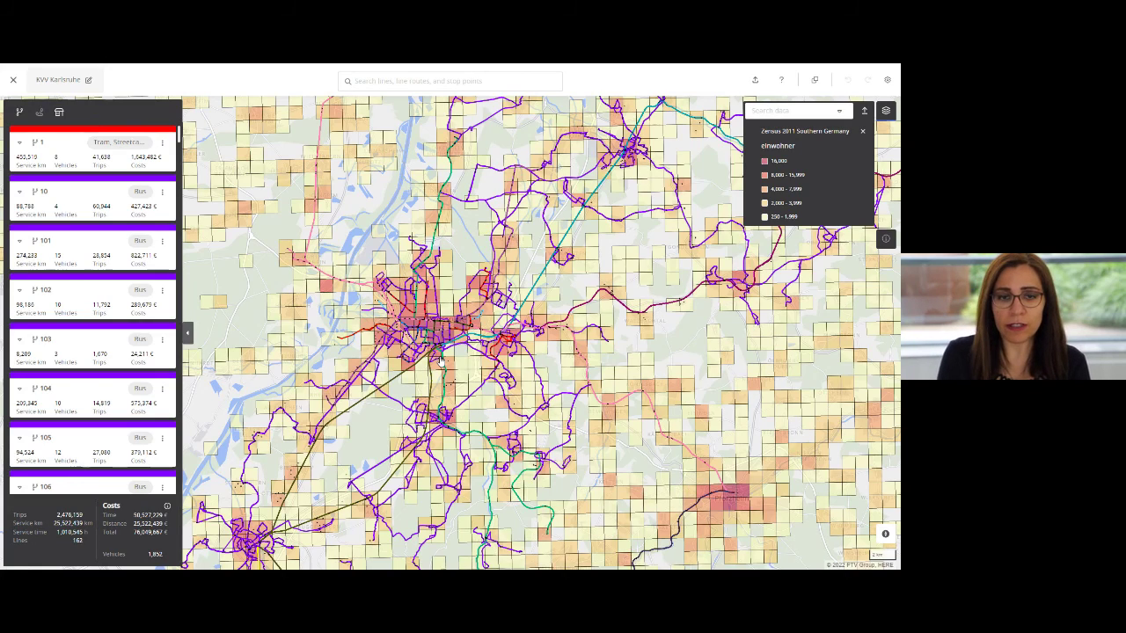
scroll(439, 358, "up", 1)
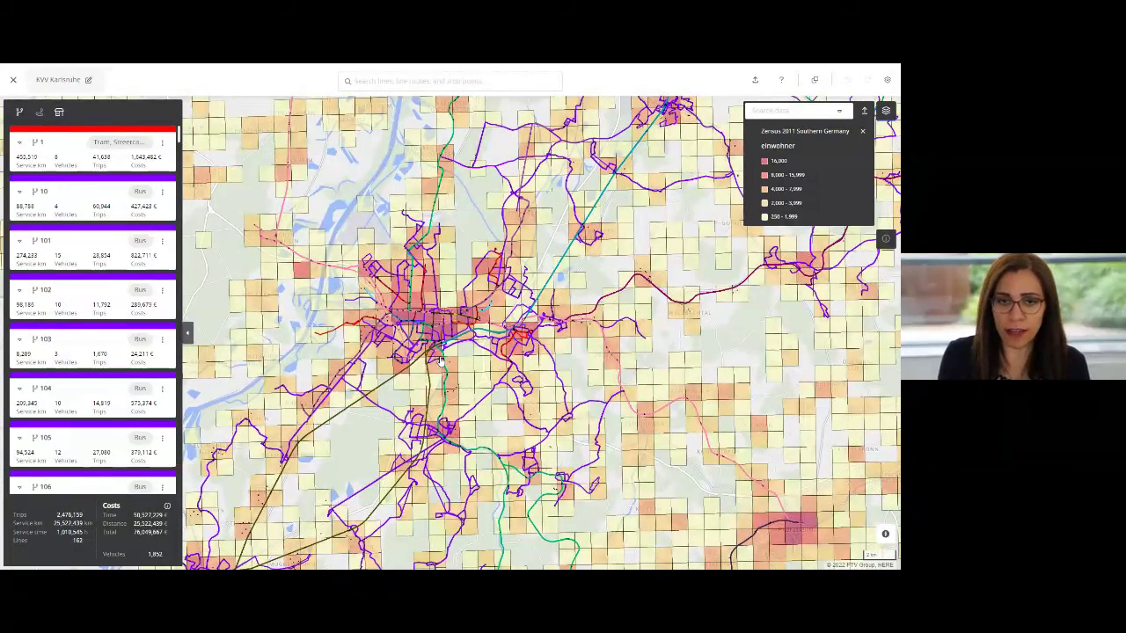